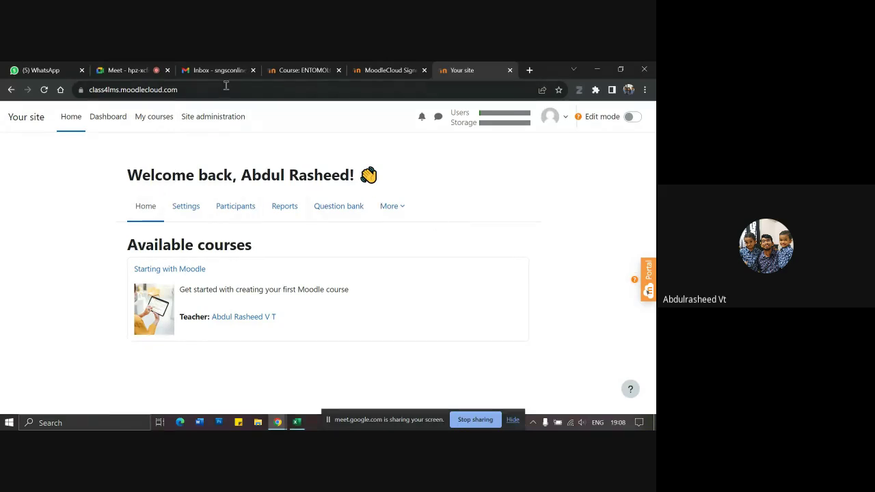
- Open the Site administration area and scroll through its page
left_click(200, 119)
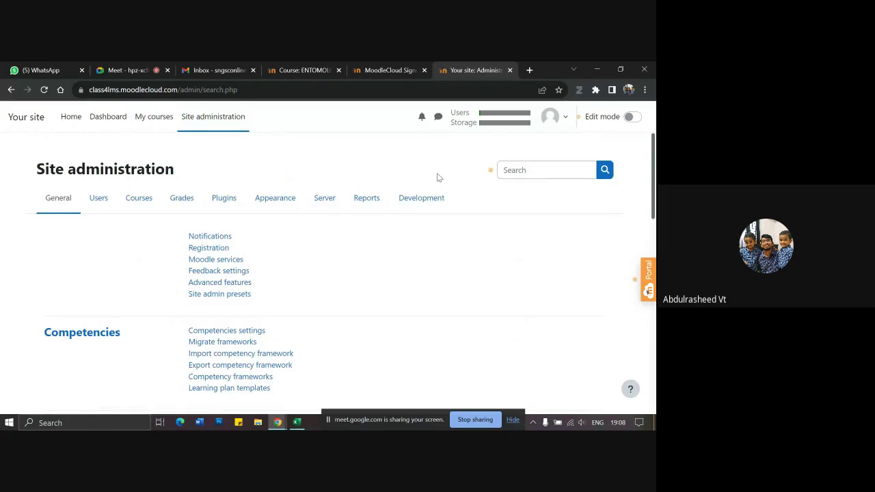
scroll(652, 143, "down", 1)
scroll(653, 143, "up", 1)
scroll(643, 167, "down", 8)
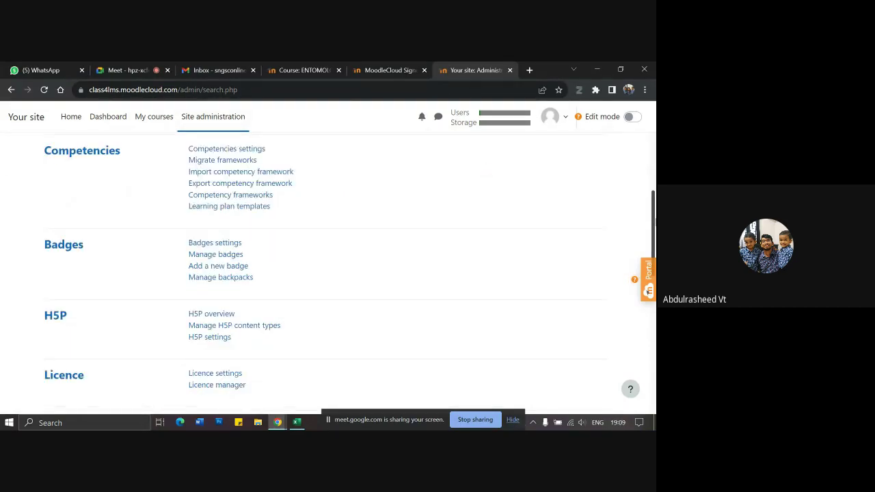
scroll(651, 272, "up", 8)
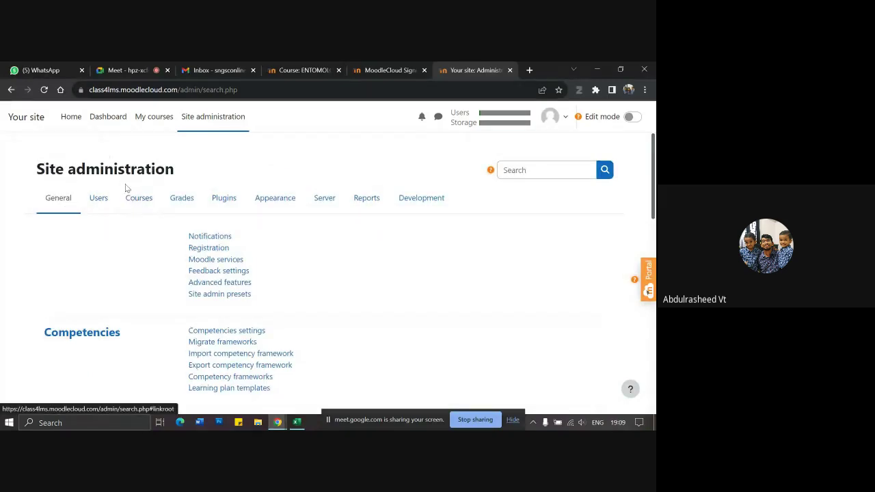
- Browse the Users, Courses and Plugins administration tabs, ending on Courses
left_click(98, 207)
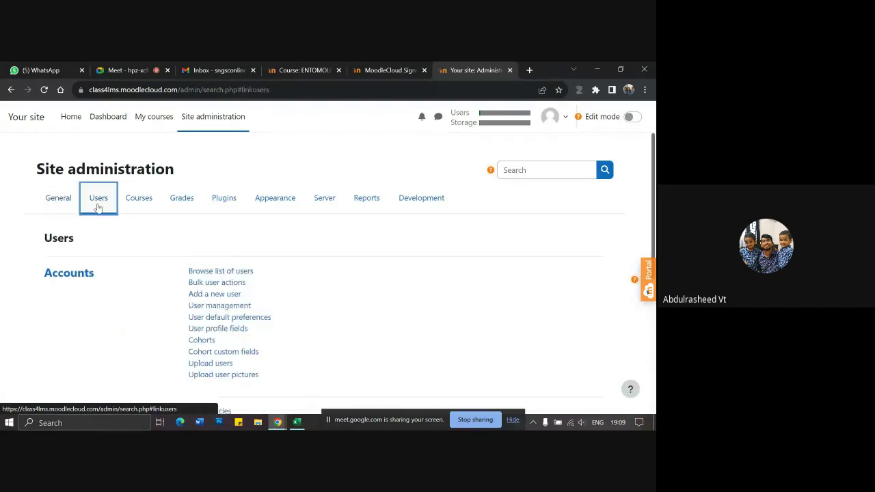
left_click(147, 211)
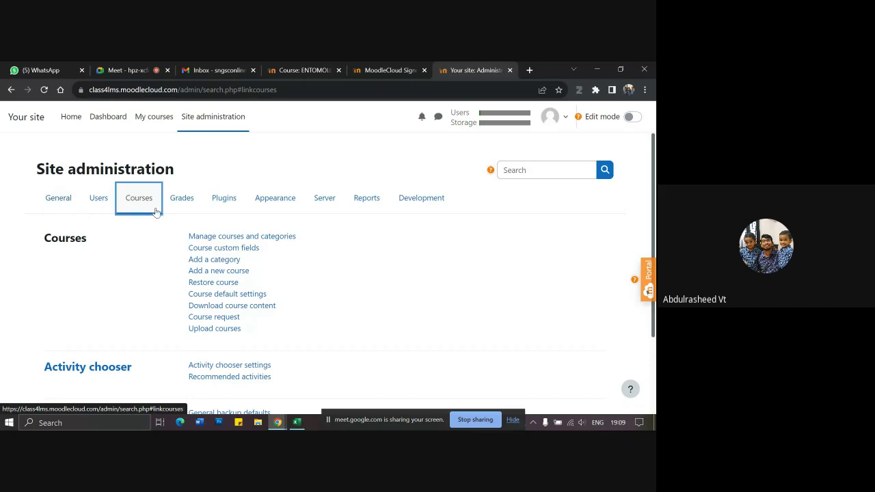
left_click(236, 207)
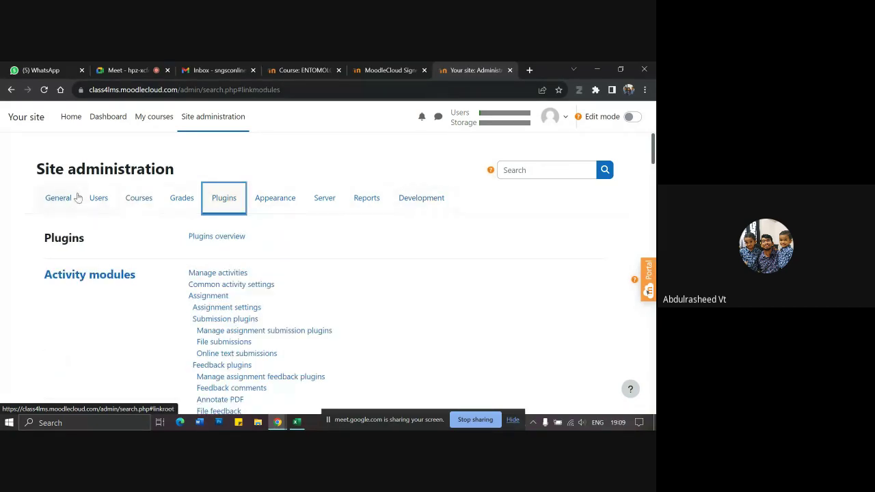
left_click(95, 208)
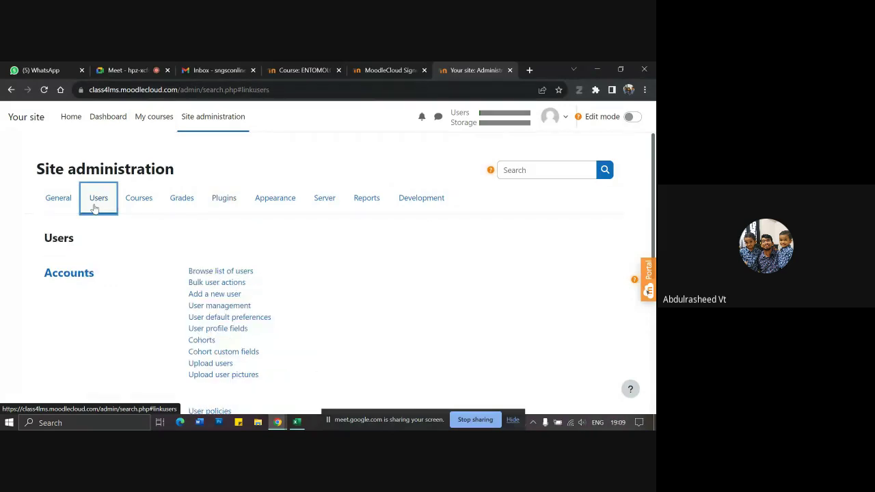
left_click(137, 208)
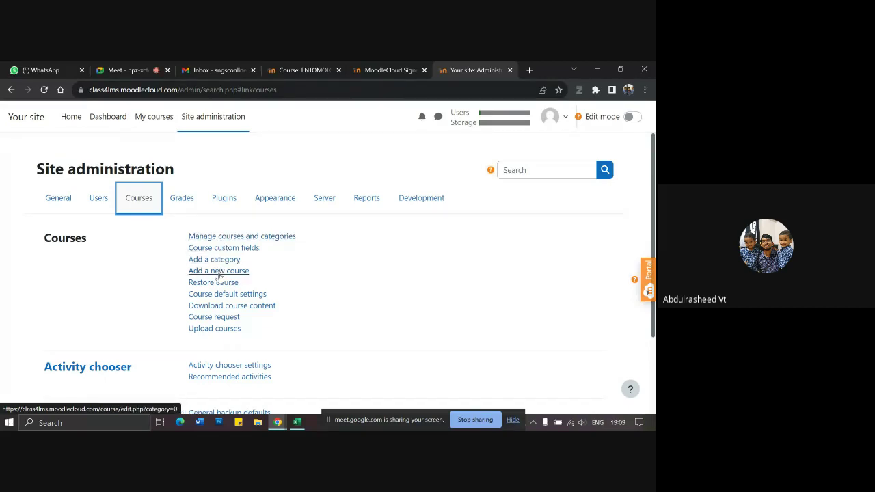
- Open Manage courses and categories and view Category 1 with its Starting with Moodle course
left_click(217, 237)
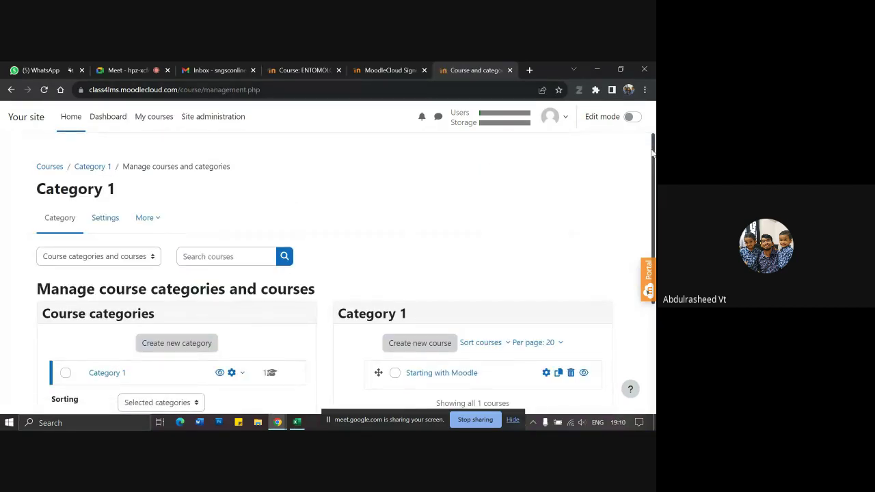
left_click_drag(652, 153, 652, 172)
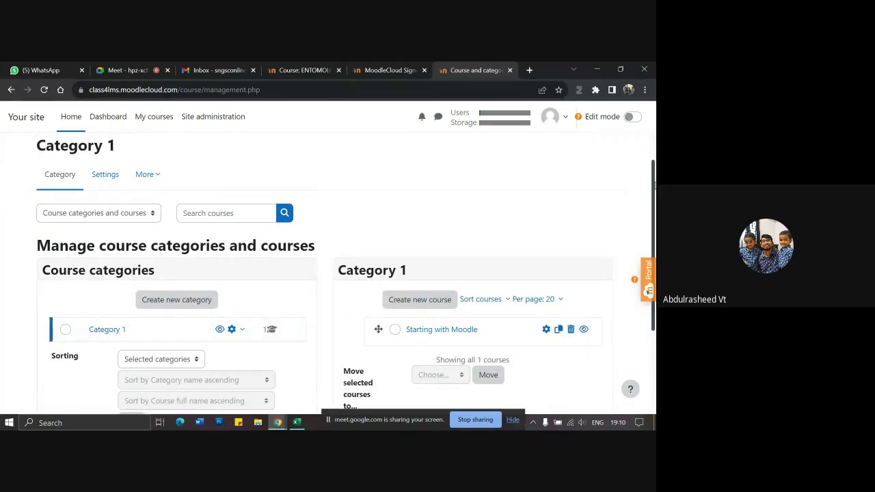
scroll(381, 287, "down", 1)
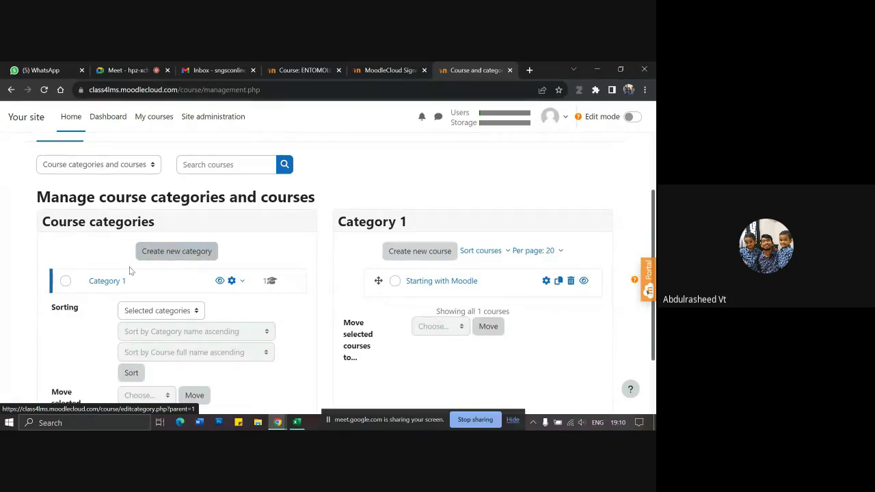
left_click(177, 254)
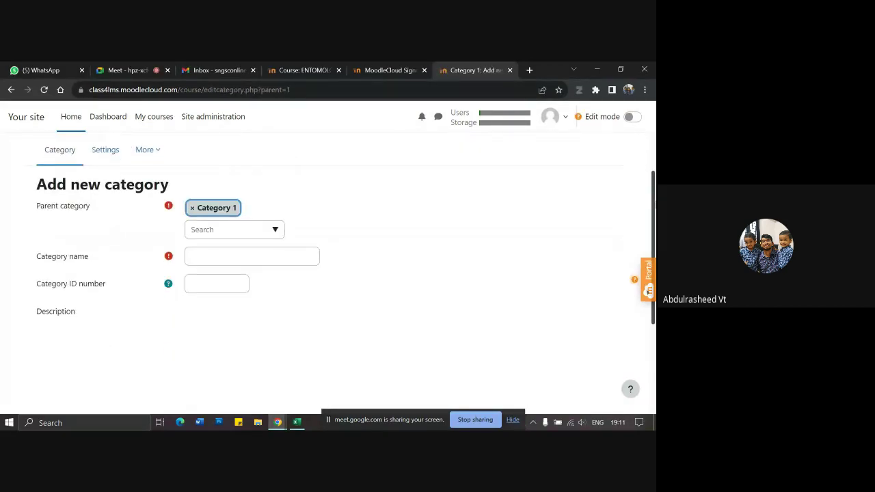
mouse_move(652, 164)
left_mouse_down()
mouse_move(652, 248)
mouse_move(653, 165)
left_mouse_up()
scroll(645, 170, "down", 2)
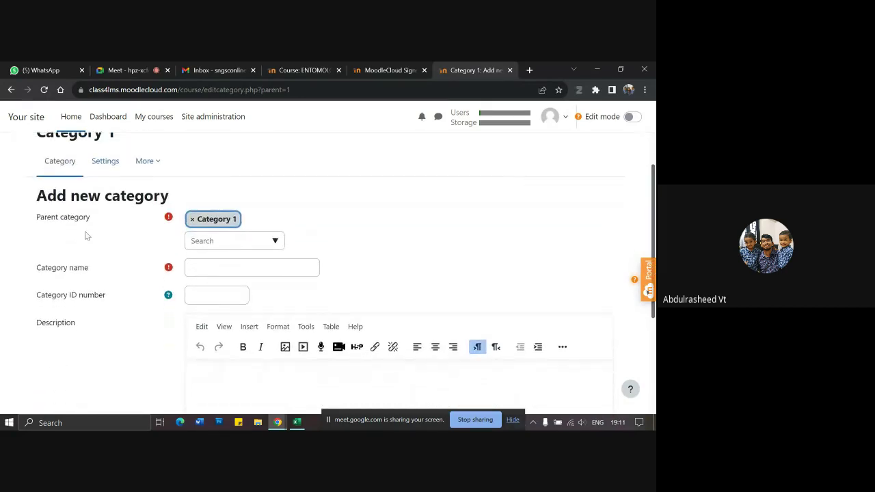
left_click(192, 220)
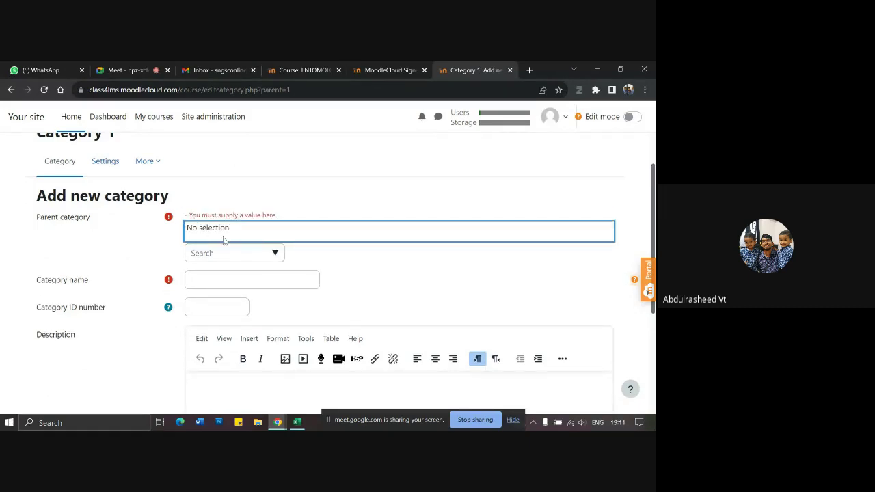
left_click(256, 253)
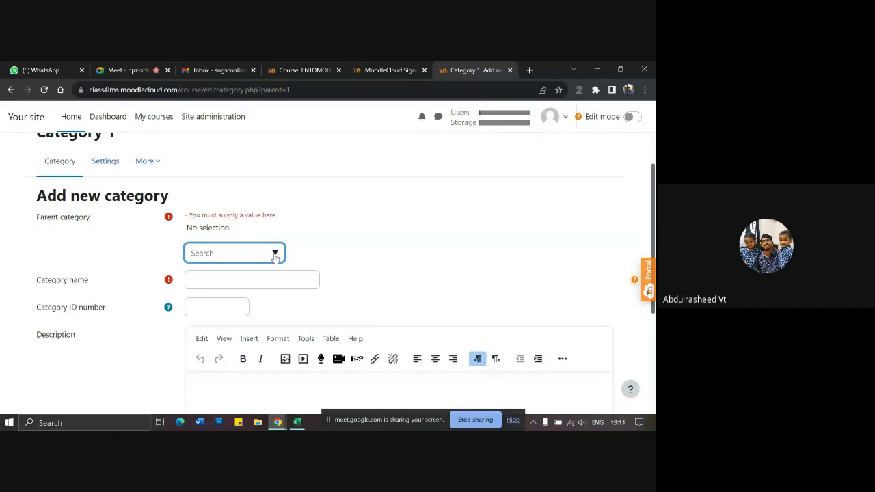
left_click(275, 254)
left_click(274, 255)
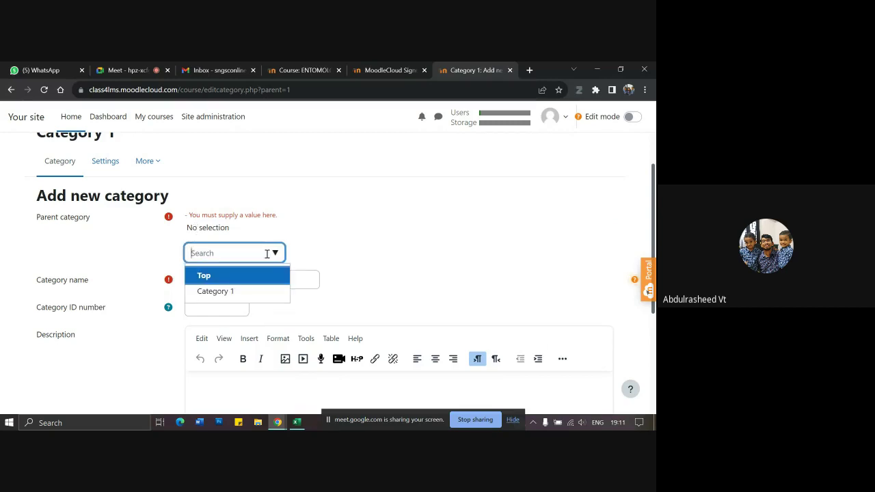
left_click(318, 247)
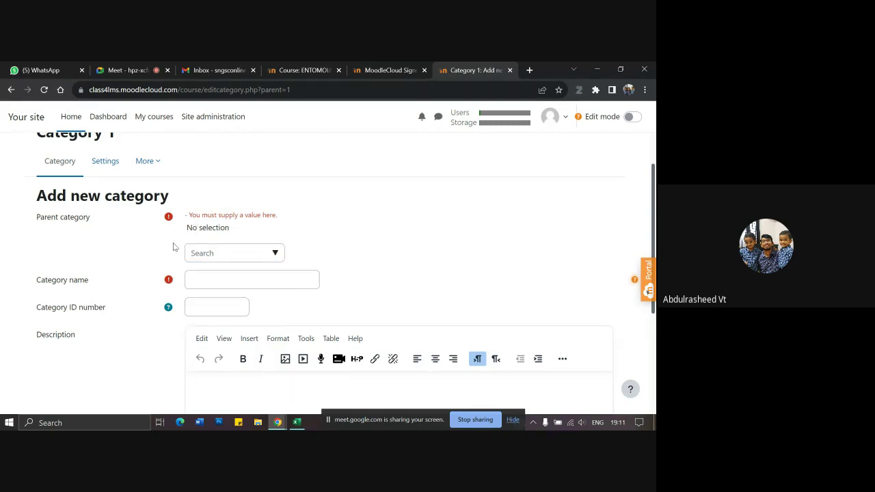
left_click(199, 276)
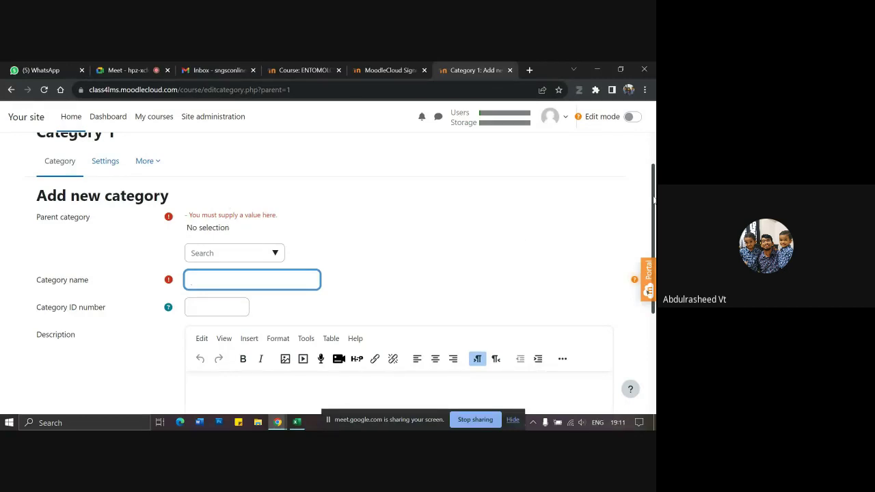
scroll(531, 232, "down", 1)
scroll(409, 239, "down", 4)
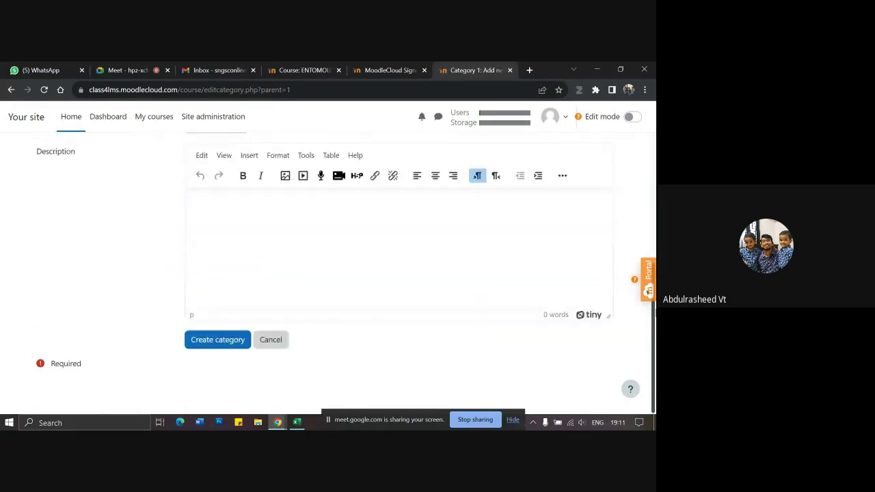
scroll(189, 140, "up", 6)
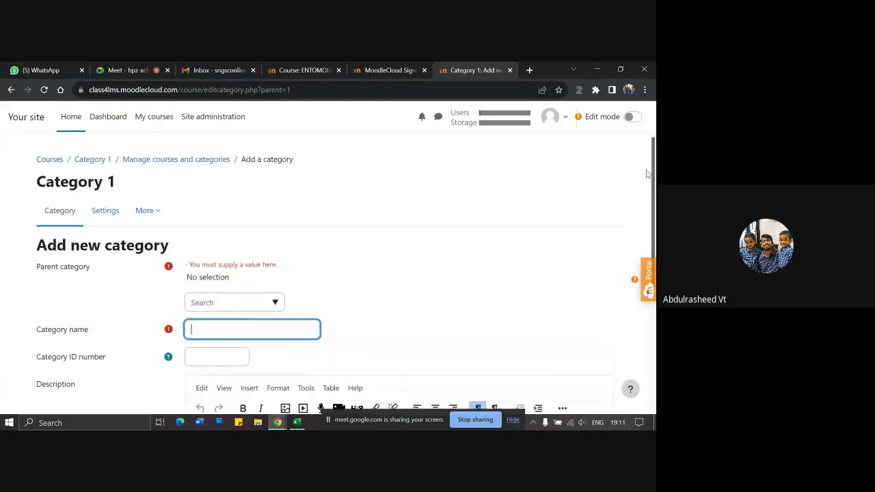
left_click(183, 161)
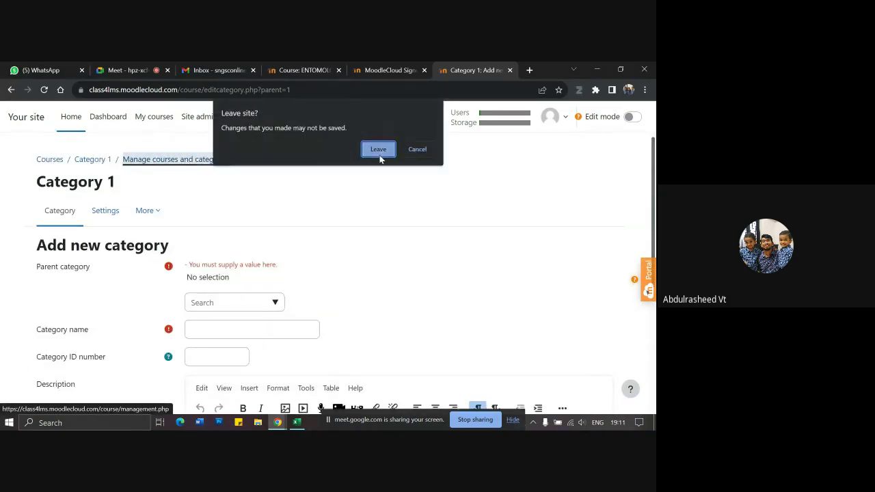
left_click(379, 153)
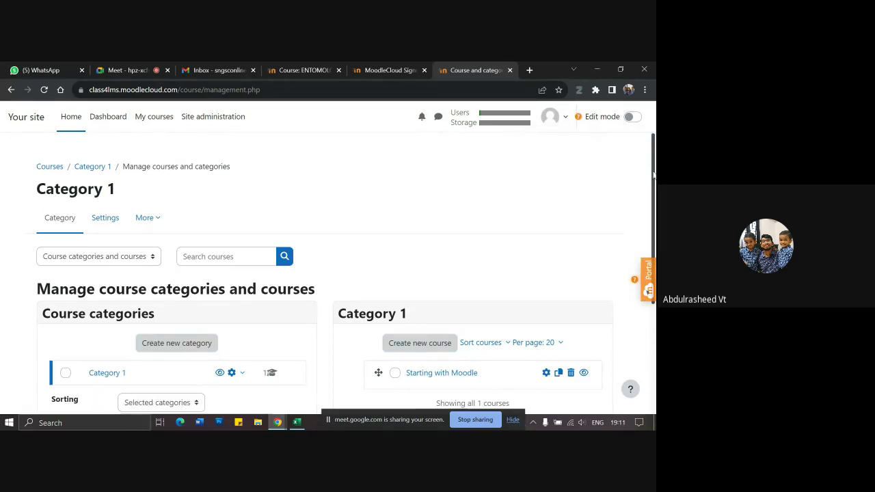
- Return to Manage courses and categories and open the Add new category form
scroll(652, 176, "down", 2)
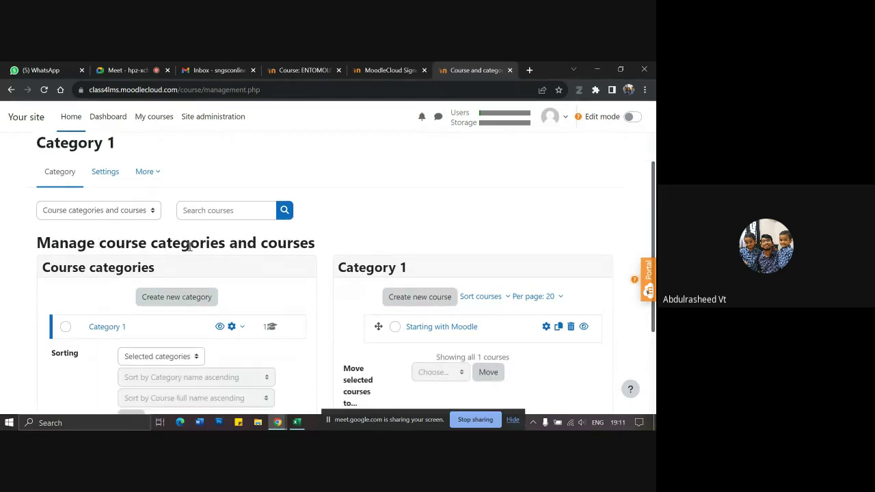
left_click(210, 121)
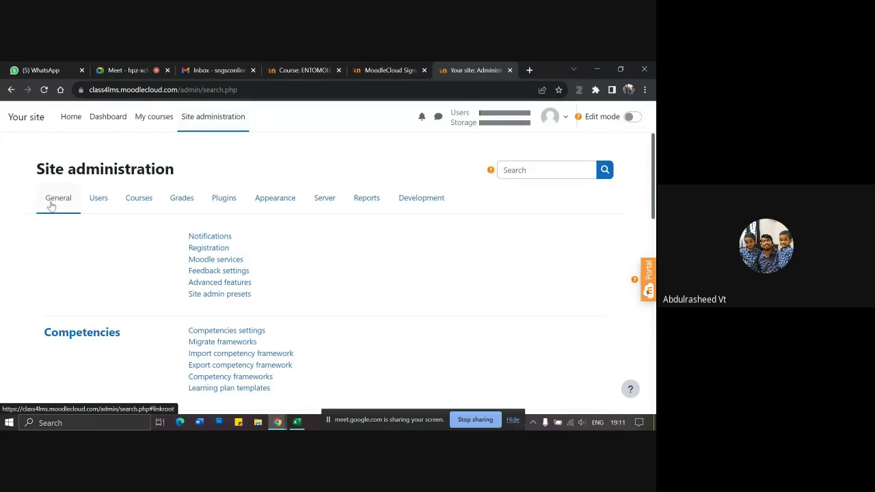
left_click(137, 200)
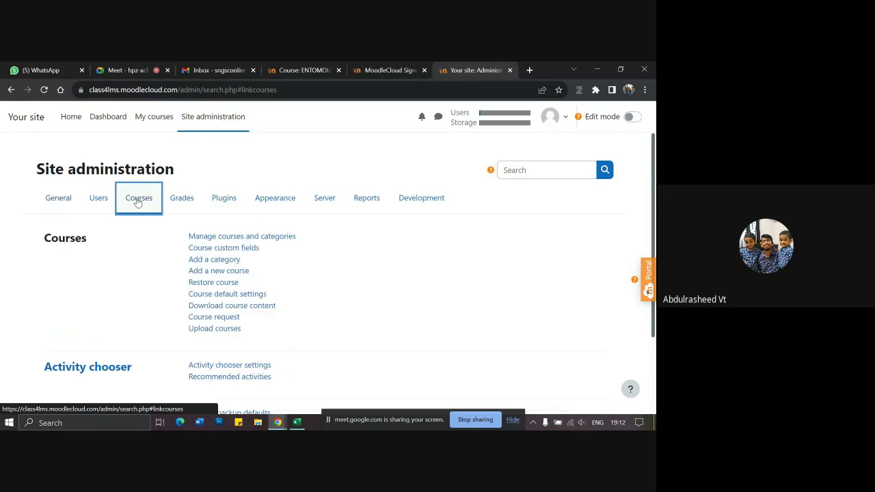
left_click(233, 239)
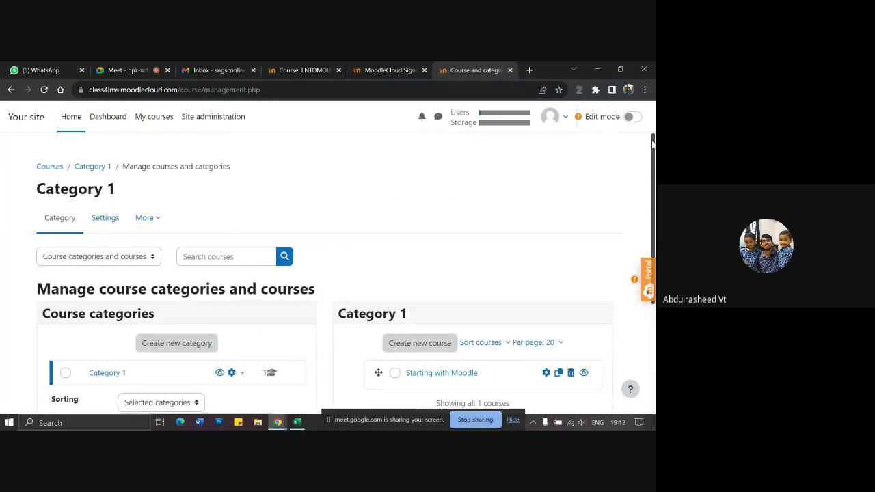
scroll(652, 143, "down", 1)
scroll(324, 273, "down", 1)
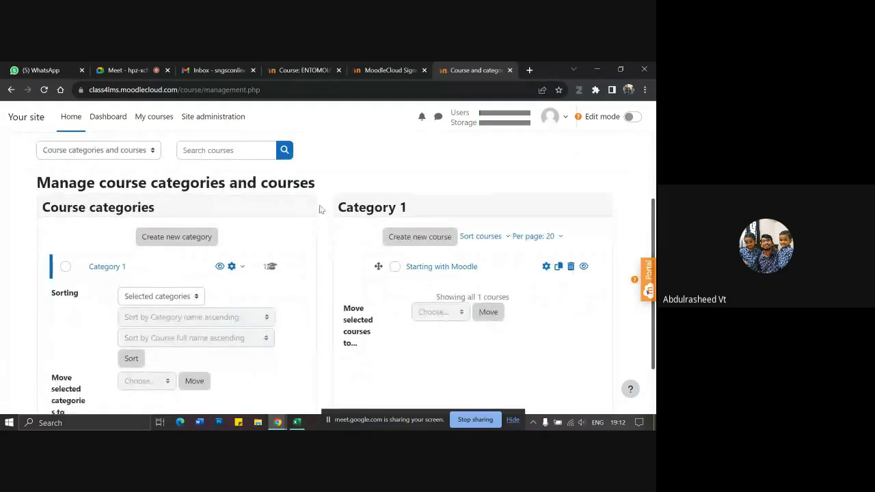
left_click(164, 243)
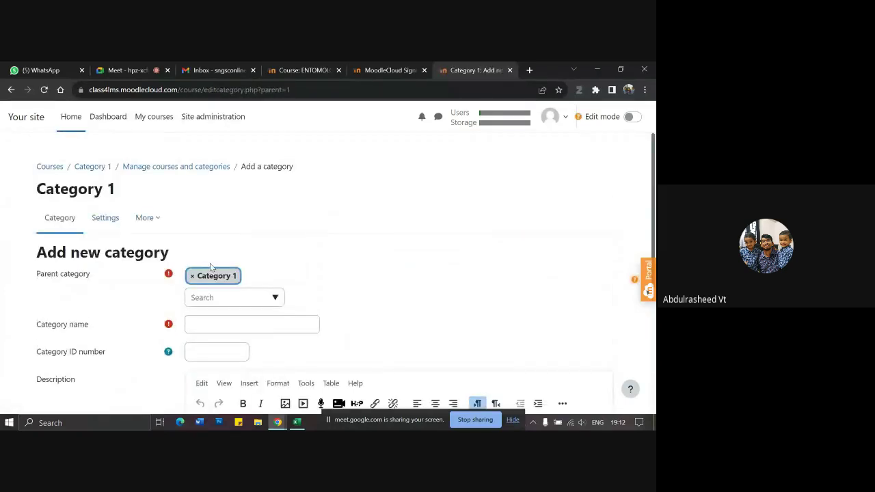
- Create a category named 'UG' with Top as its parent category
left_click(228, 298)
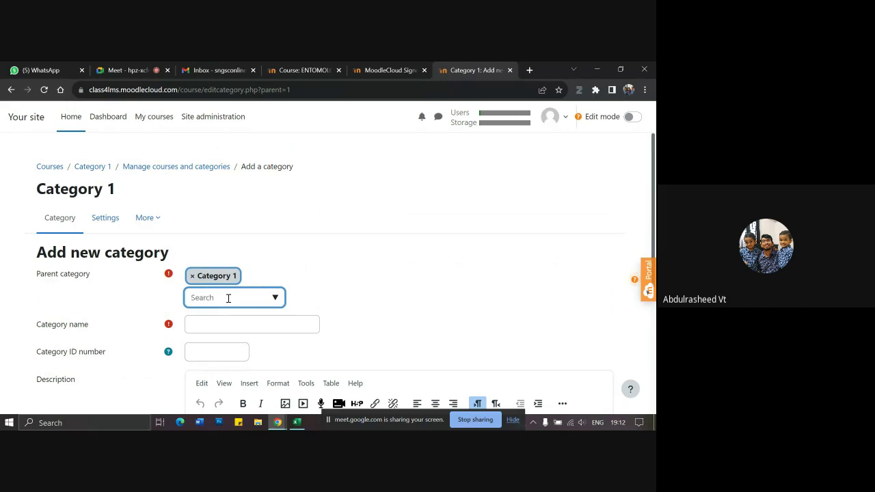
left_click(276, 299)
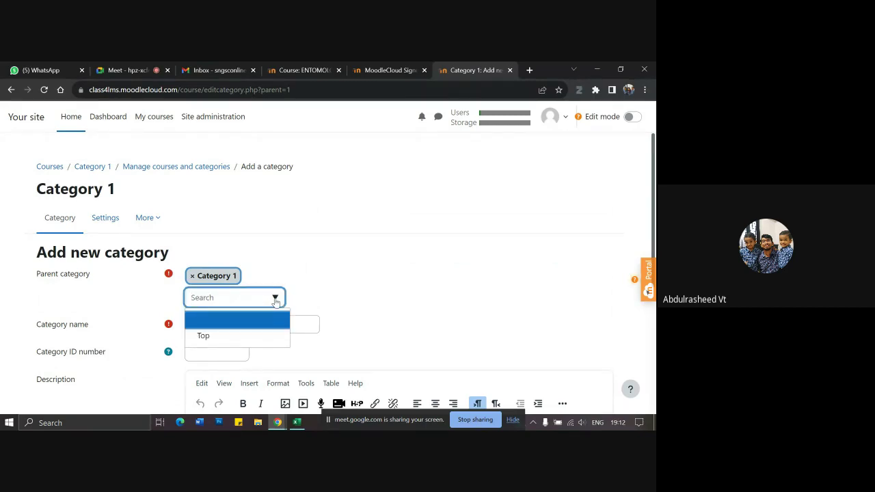
left_click(207, 337)
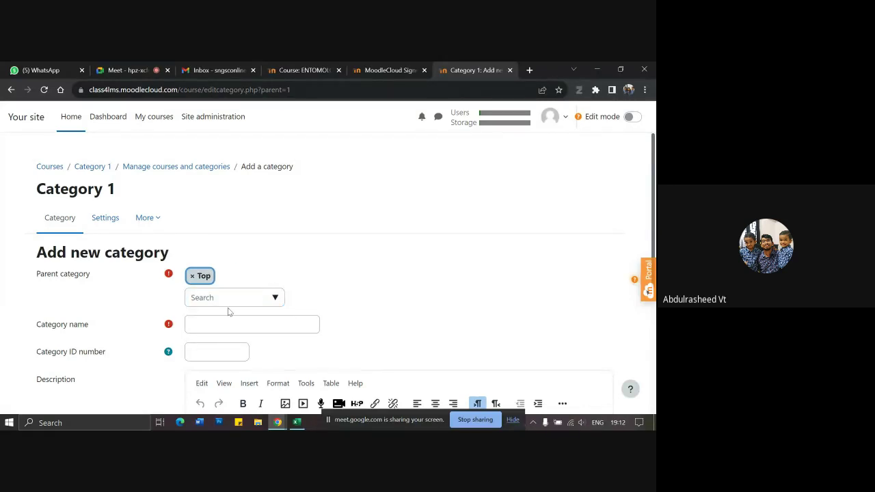
left_click(205, 325)
type("Cate")
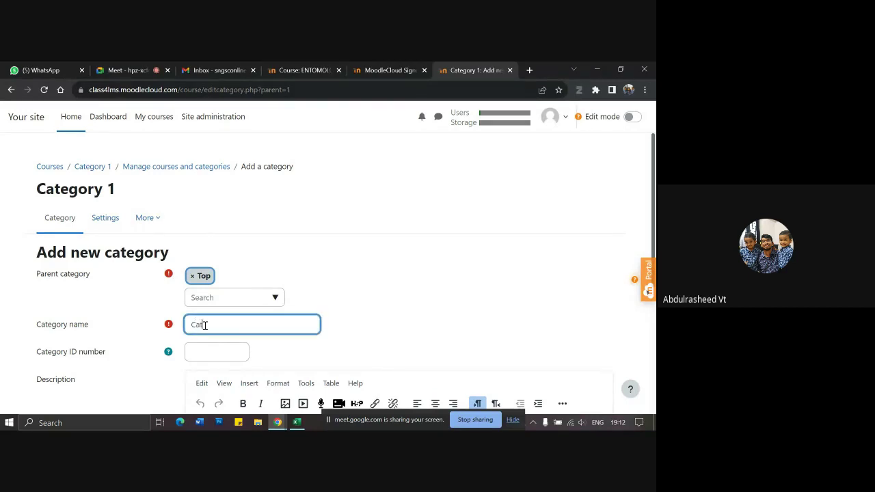
key("BackSpace")
key("BackSpace")
key("BackSpace")
key("BackSpace")
type("UG")
left_click(551, 270)
scroll(550, 271, "down", 3)
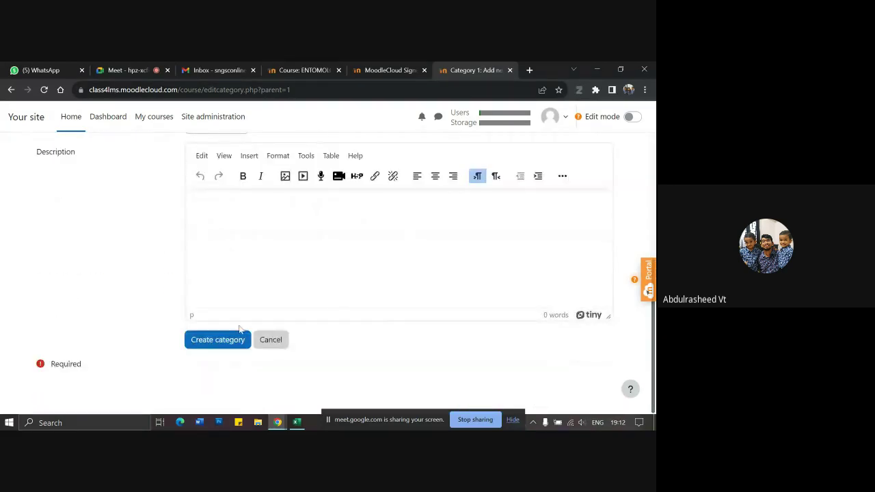
left_click(217, 340)
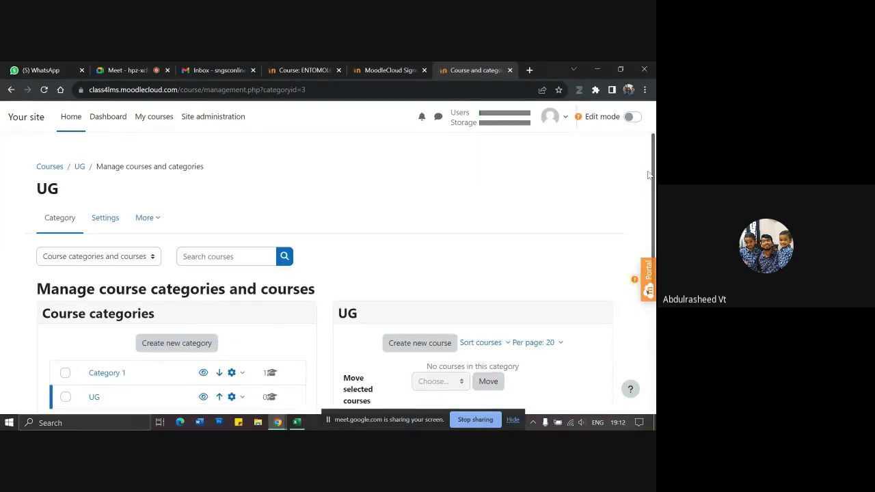
scroll(649, 175, "down", 4)
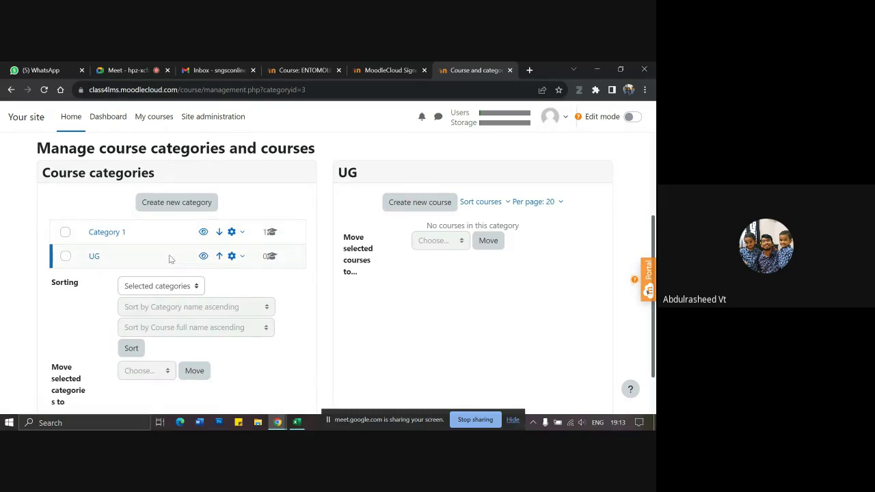
- Create a 'BSc Zoology' subcategory inside UG
left_click(177, 204)
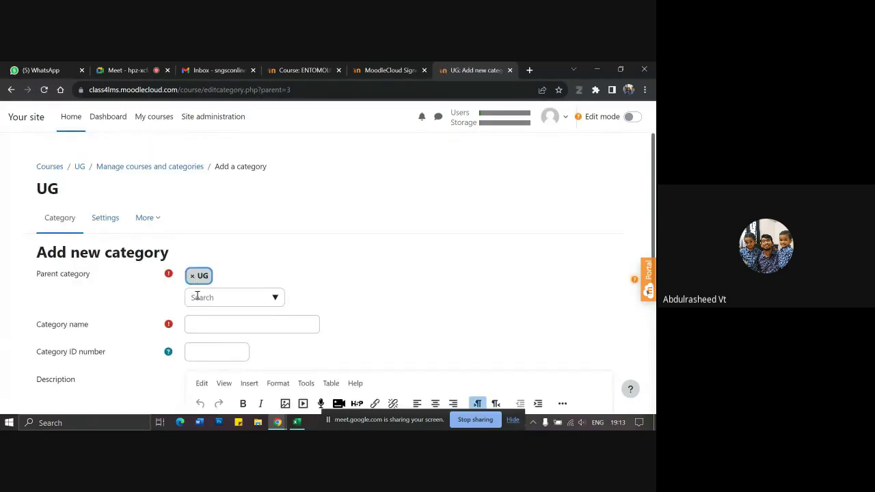
left_click(201, 321)
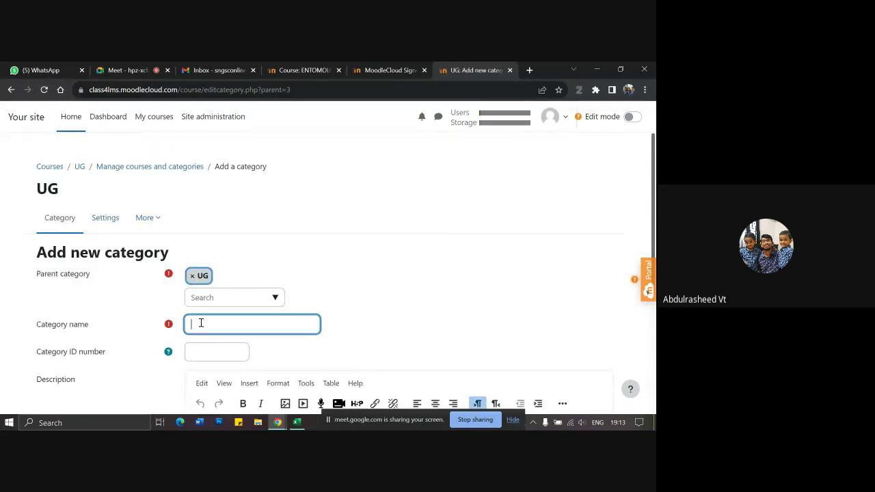
type("Zoology")
left_click(191, 324)
type("BS")
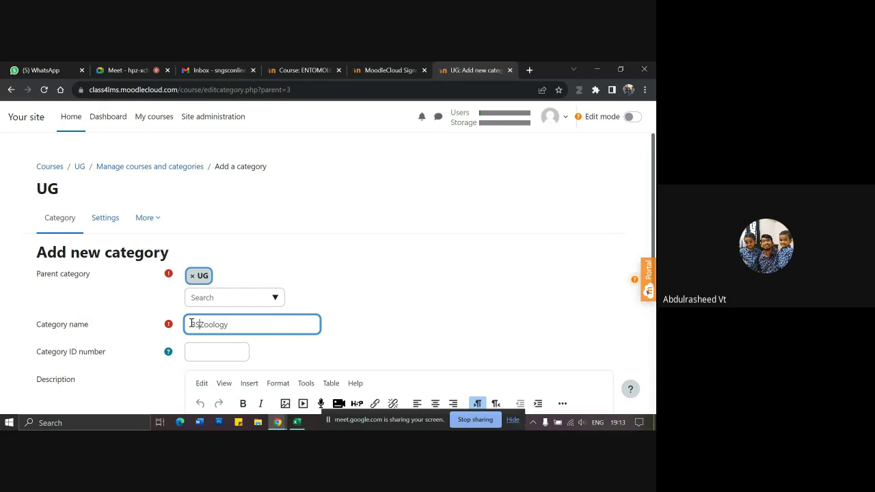
type("c")
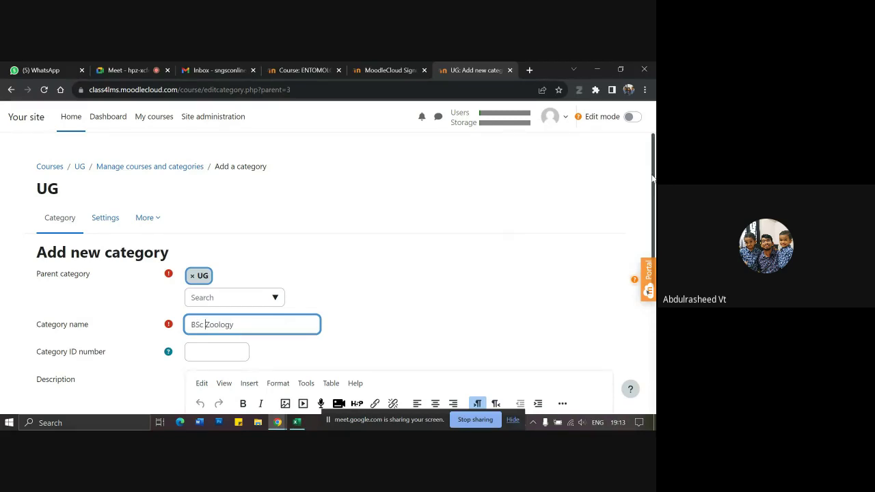
scroll(315, 369, "down", 5)
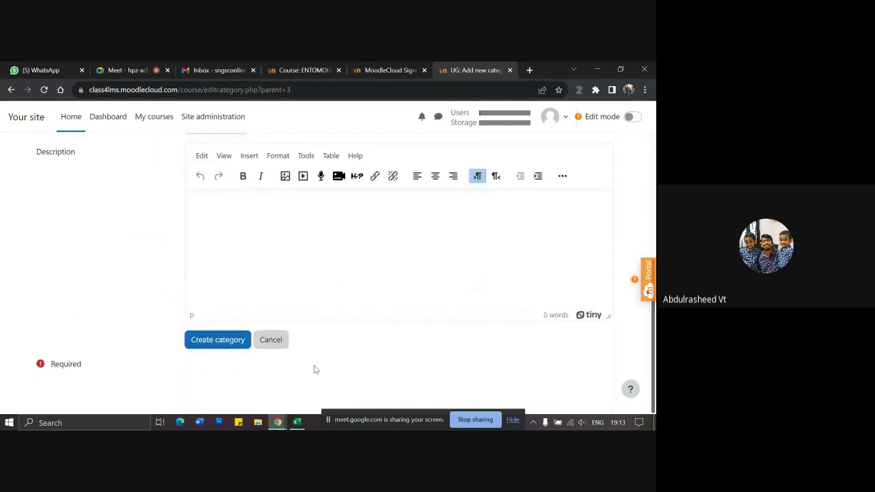
left_click(213, 345)
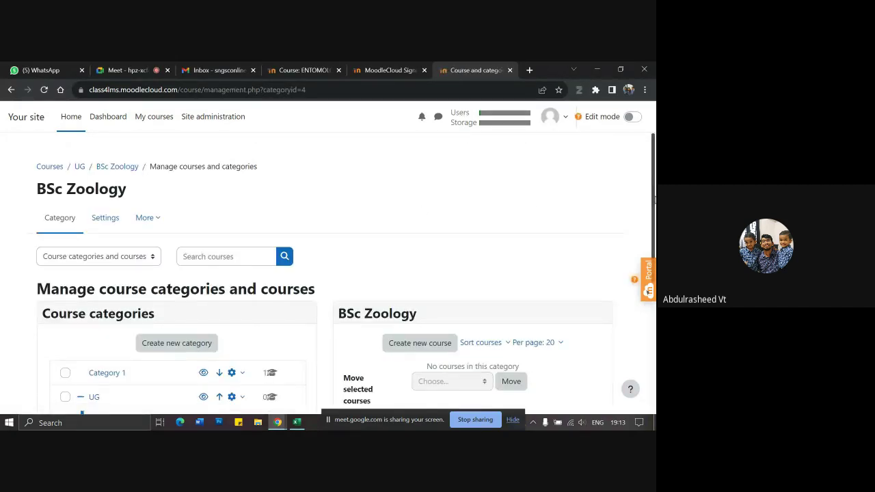
- Collapse and re-expand UG in the category list, then open the BSc Zoology category
scroll(654, 199, "down", 3)
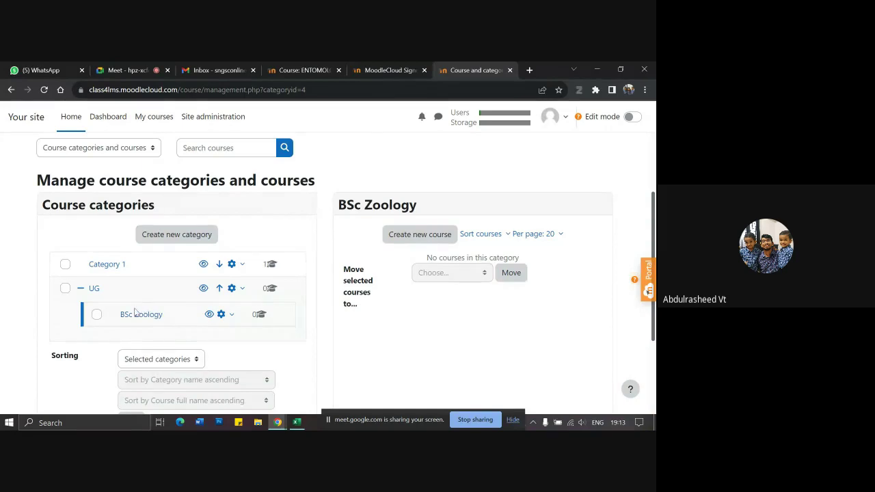
left_click(80, 289)
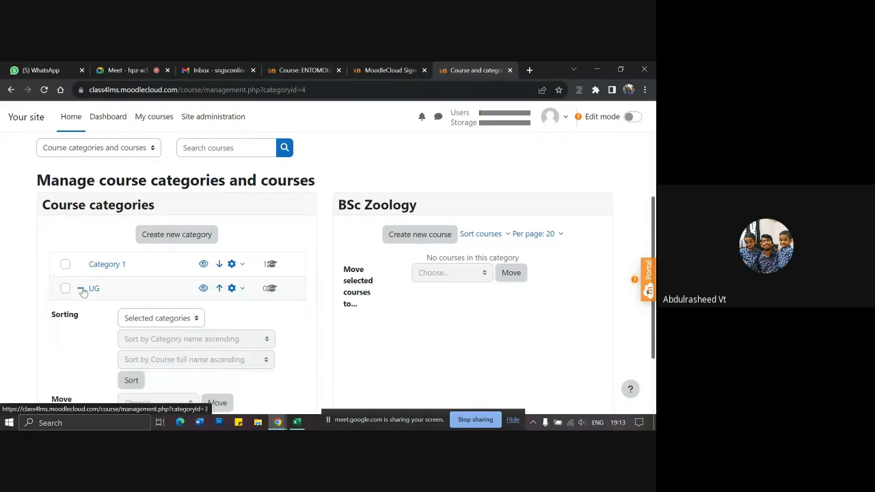
left_click(81, 289)
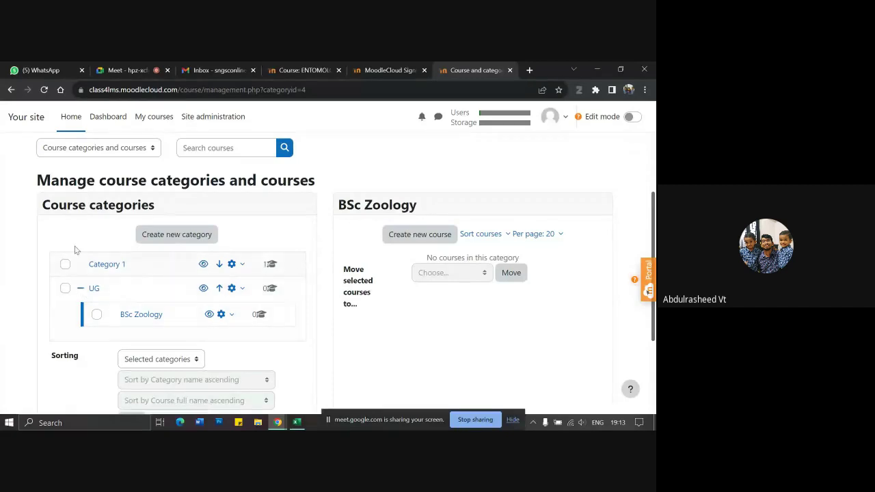
left_click(139, 315)
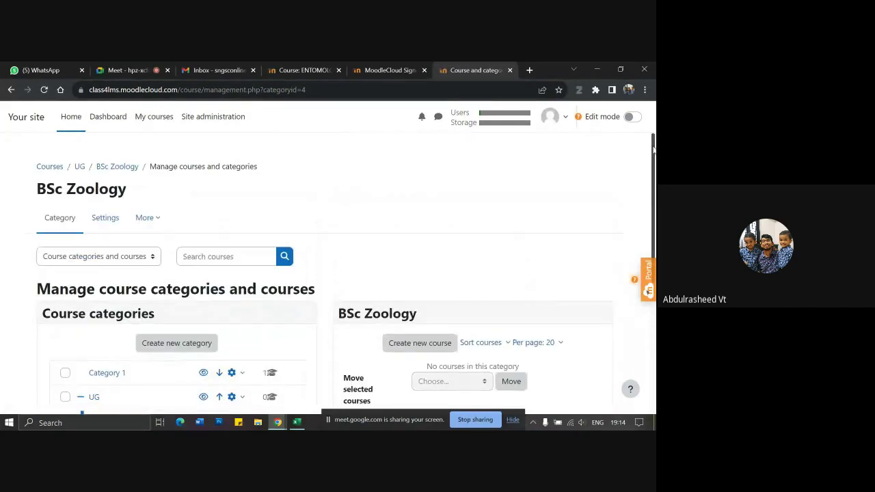
scroll(471, 261, "down", 2)
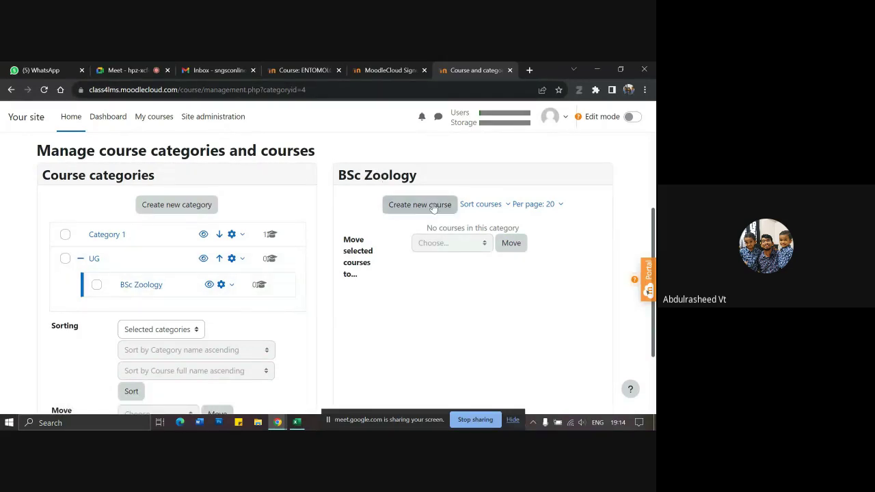
- Start a new course in BSc Zoology and look over the blank Add a new course form
left_click(425, 209)
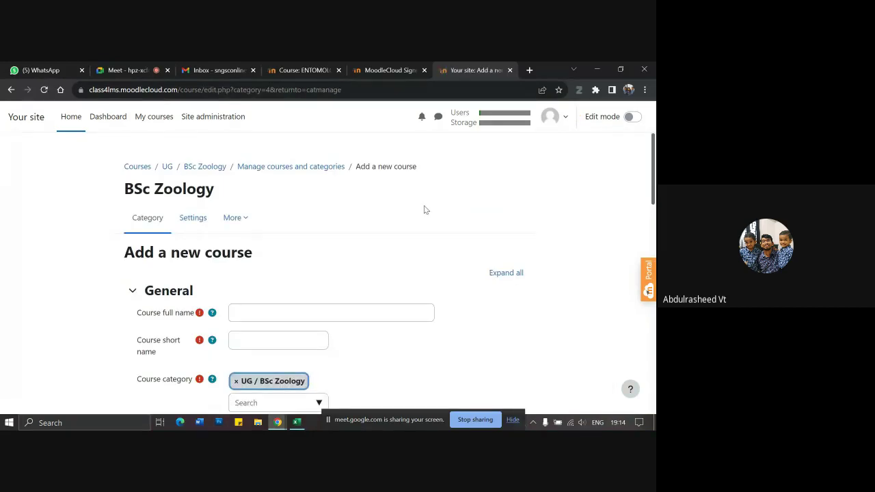
scroll(654, 175, "down", 1)
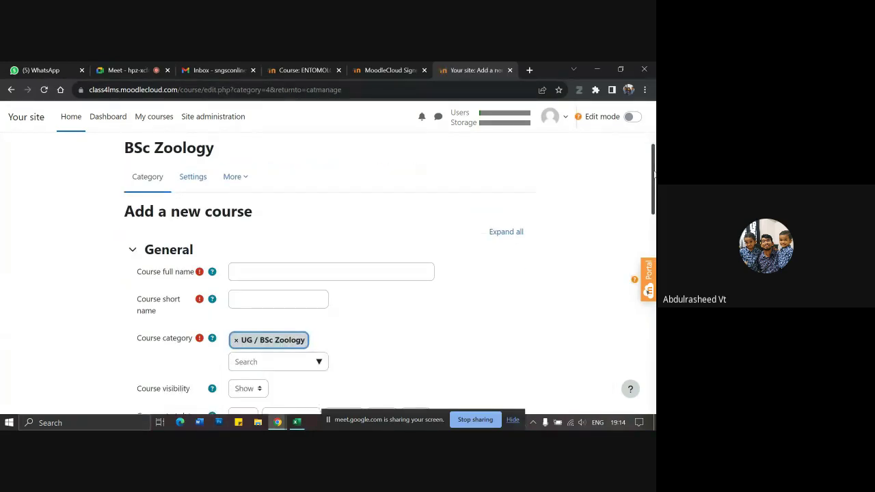
scroll(653, 174, "down", 2)
scroll(654, 172, "up", 3)
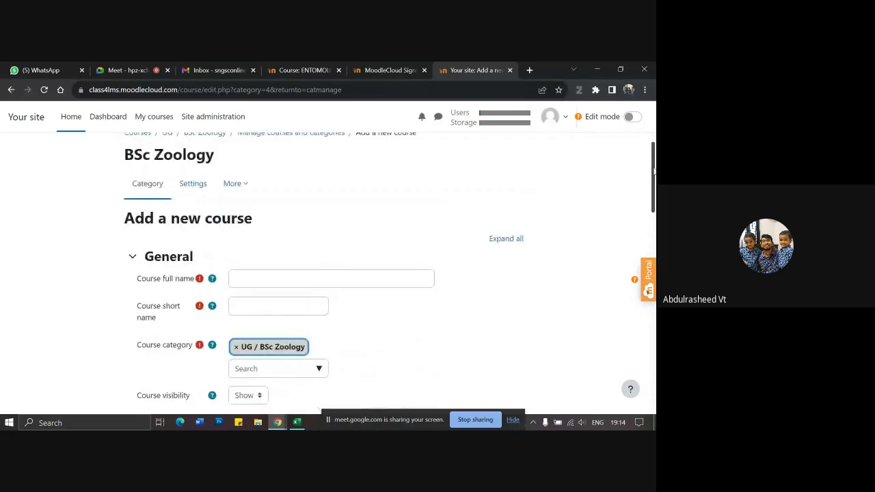
scroll(654, 174, "down", 1)
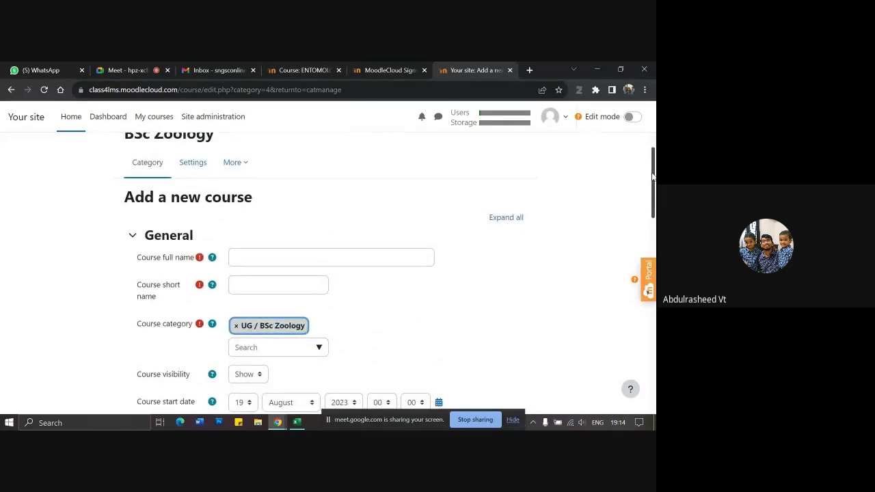
left_click_drag(653, 176, 654, 164)
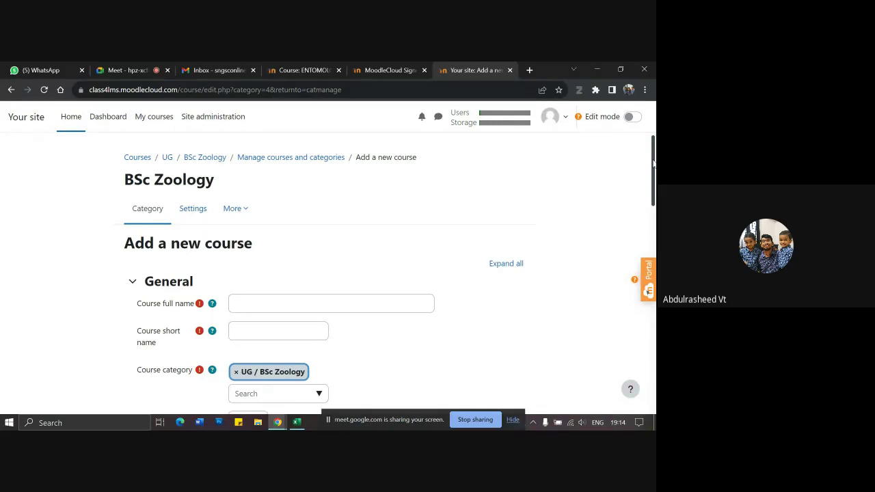
mouse_move(653, 163)
left_mouse_down()
mouse_move(653, 192)
mouse_move(653, 149)
left_mouse_up()
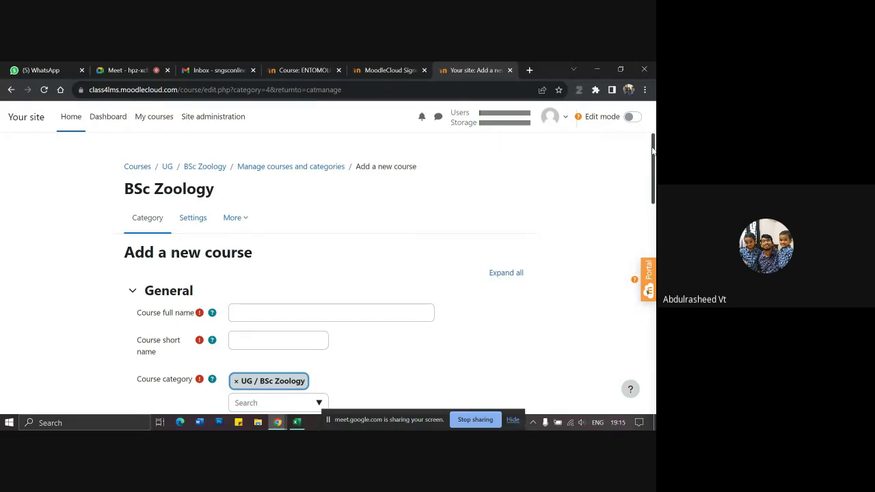
left_click_drag(653, 152, 653, 176)
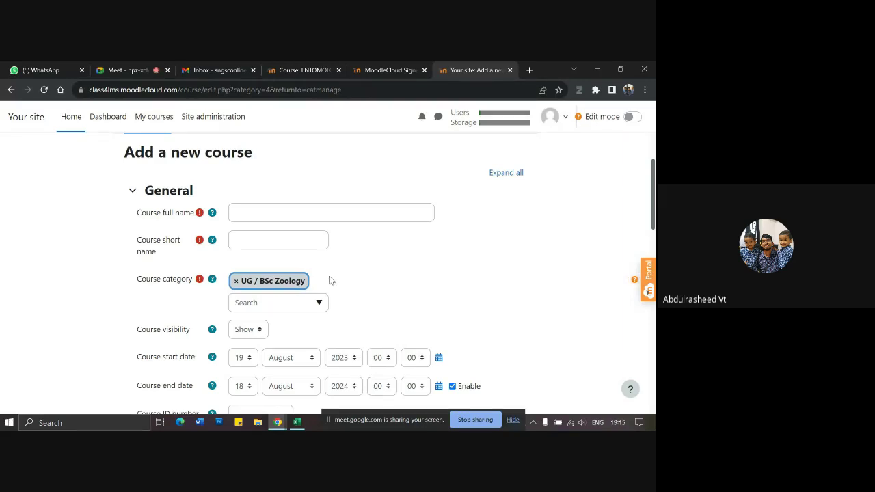
- Enter 'Applied Zoology' as course full name and 'Applied Zoo' as short name
left_click(243, 214)
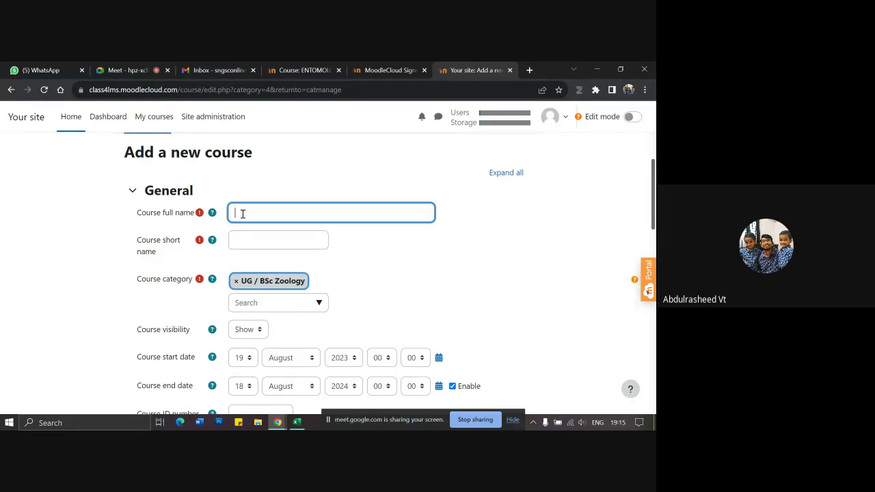
type("Ec")
type("Appli")
type("ed Zoolo")
type("gy")
left_click(393, 246)
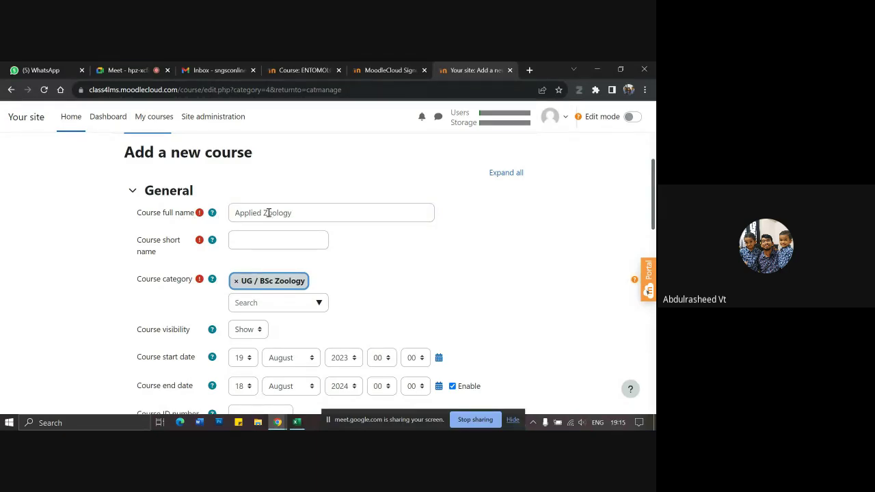
left_click(241, 242)
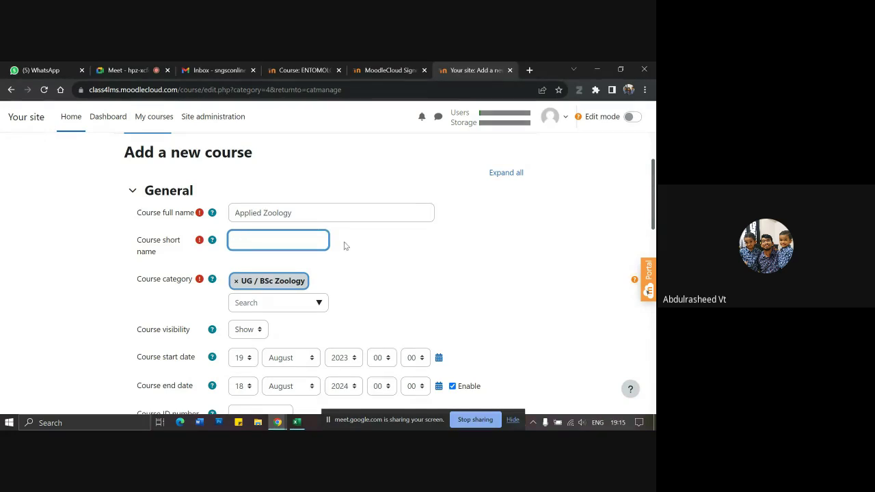
type("Applied Zoo")
left_click(370, 254)
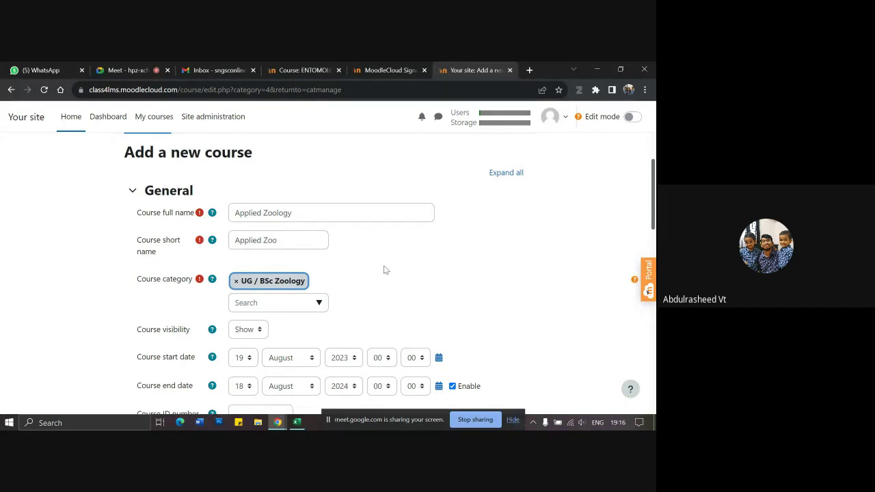
- Set the course start date to 18 August 2023, keeping the end date 18 August 2024 enabled
scroll(384, 269, "down", 2)
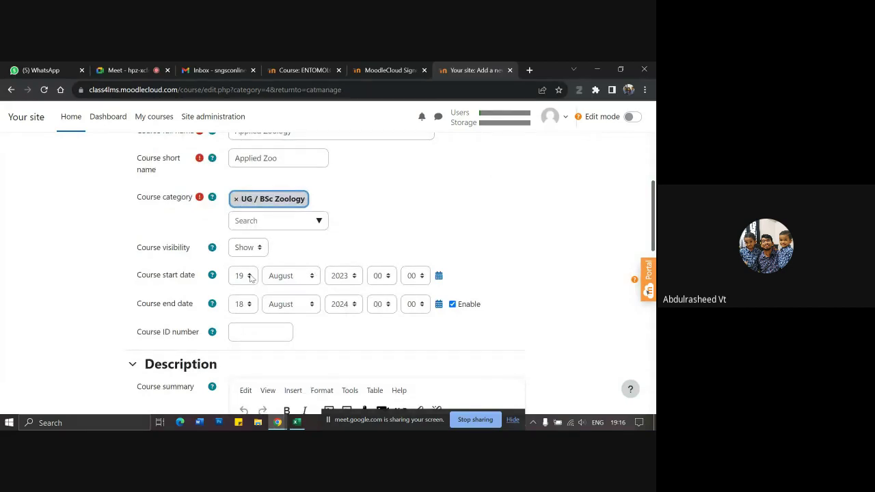
scroll(250, 276, "up", 1)
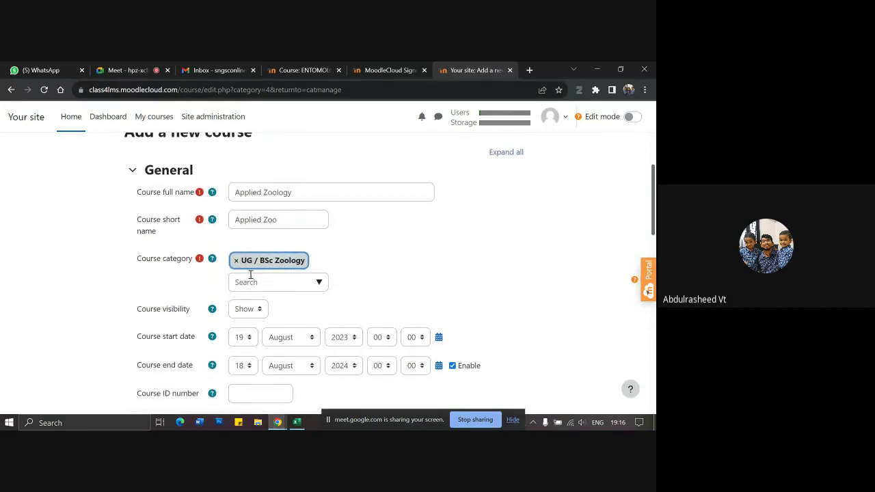
scroll(251, 275, "down", 1)
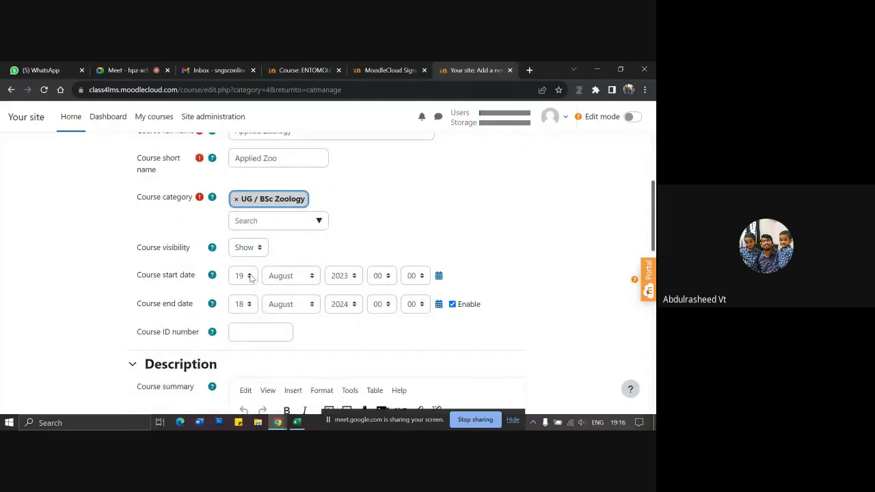
left_click(251, 276)
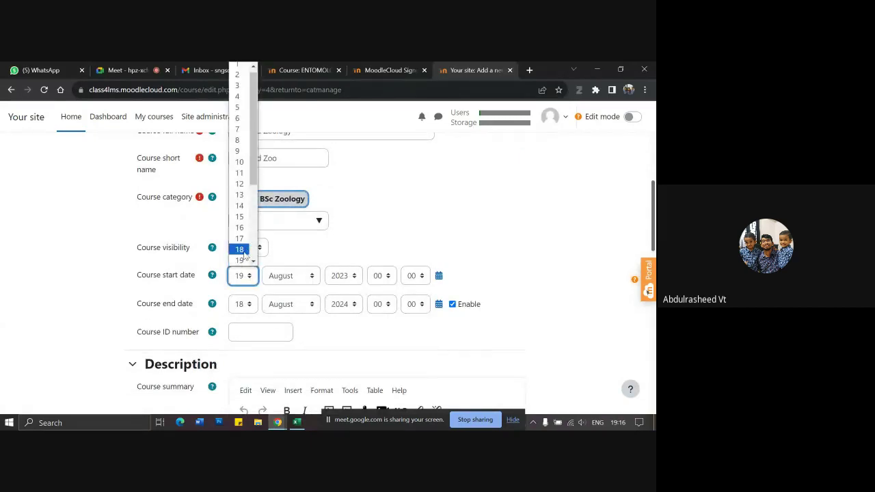
left_click(240, 250)
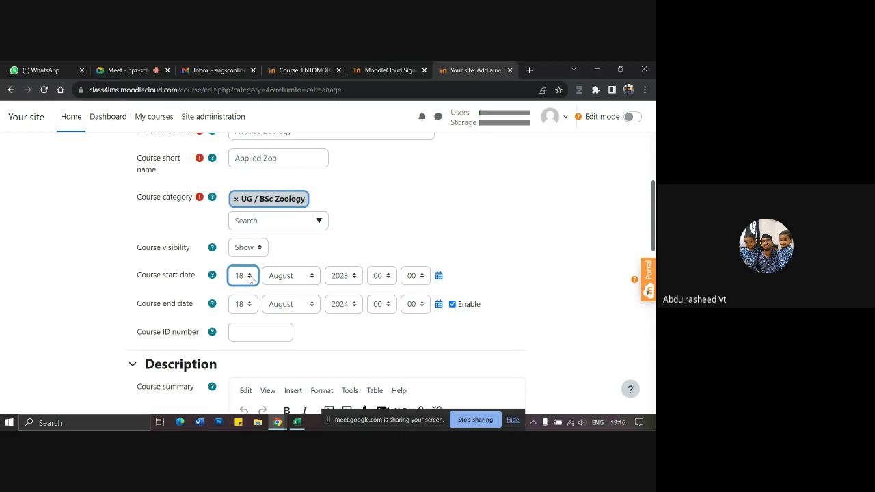
left_click(249, 277)
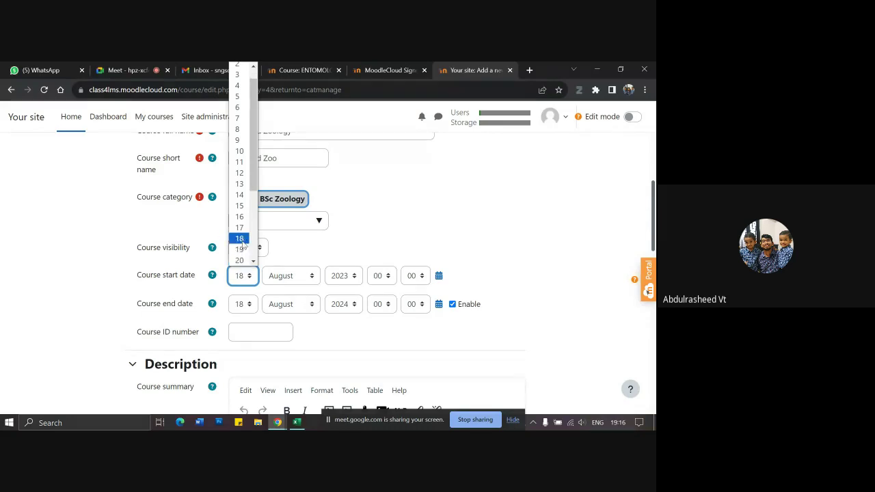
left_click(244, 247)
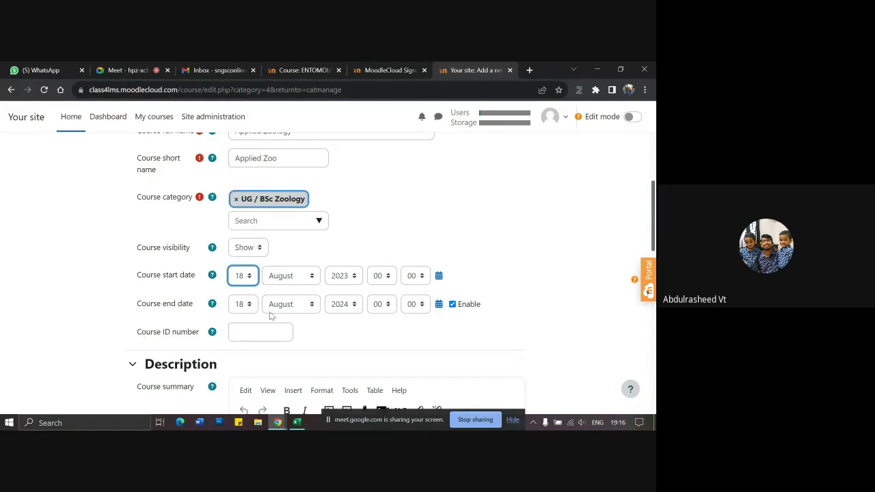
left_click(452, 304)
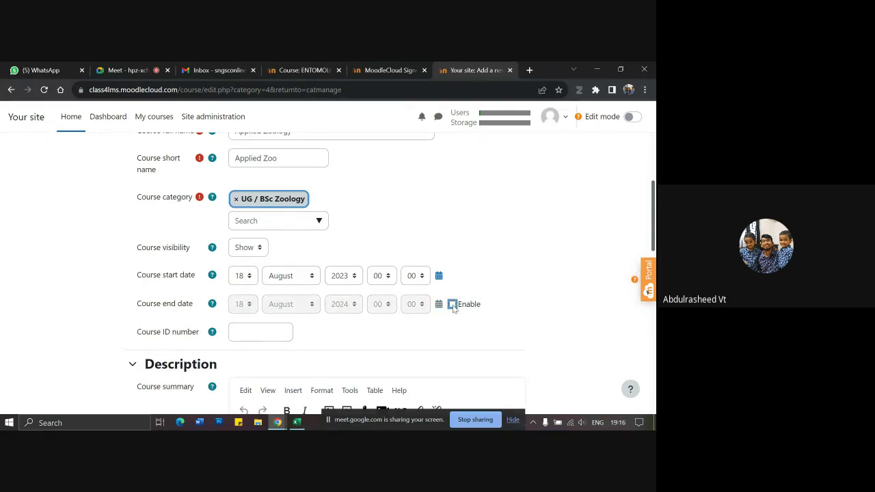
left_click(452, 305)
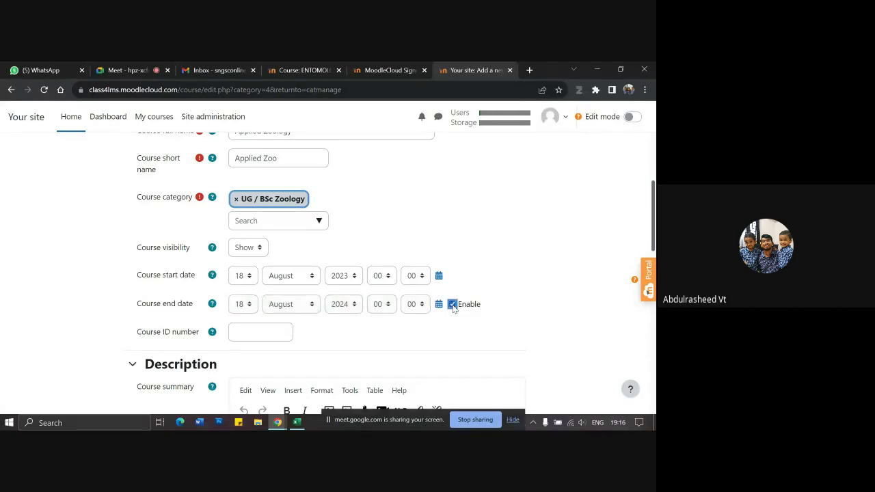
- Enter 'ZO1BO1' as the course ID number
left_click(246, 332)
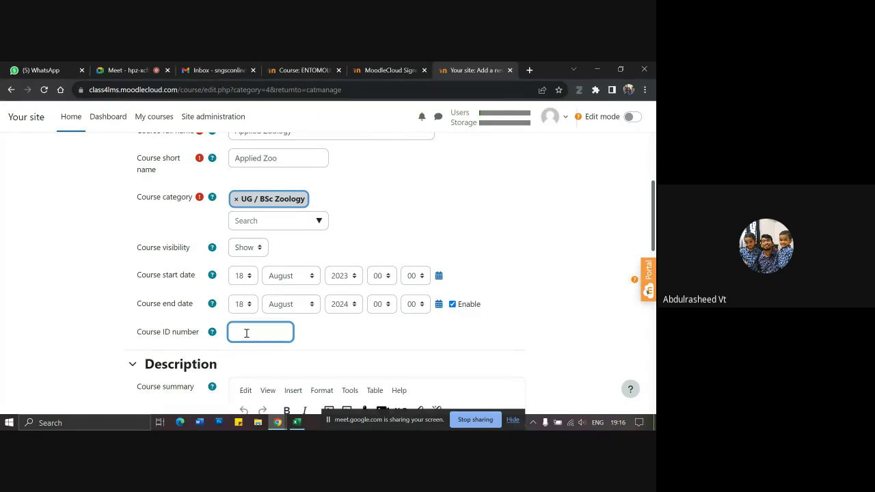
type("ZO")
type("O1")
double_click(263, 332)
left_click(343, 336)
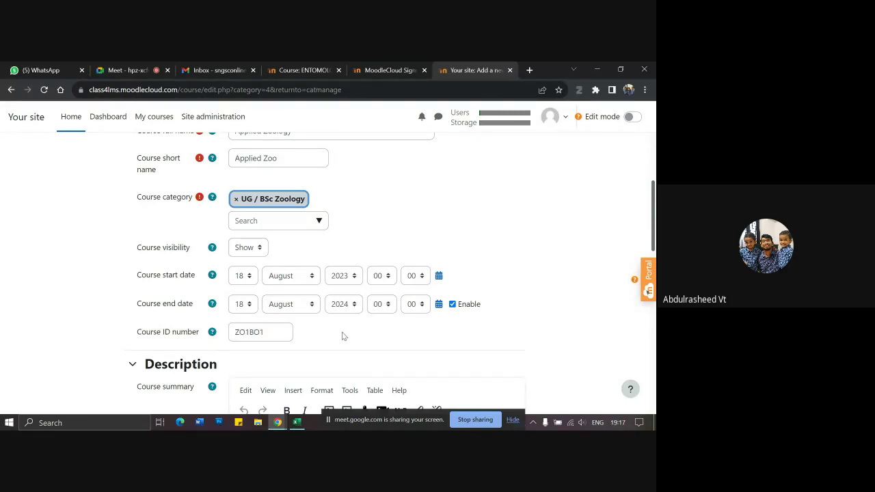
left_click_drag(652, 212, 653, 258)
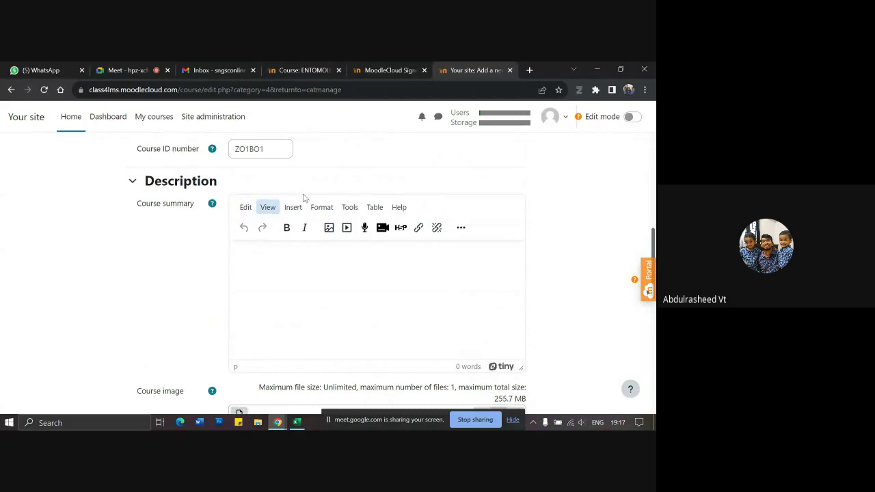
left_click_drag(653, 224, 653, 244)
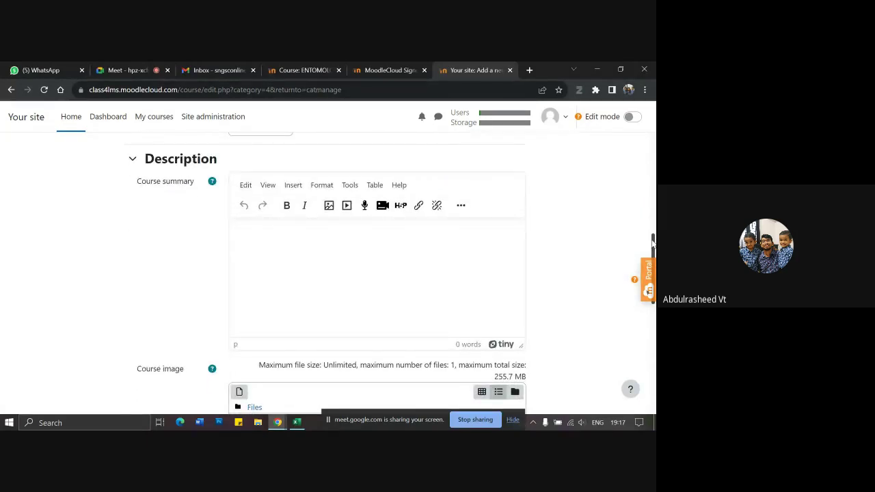
mouse_move(653, 240)
left_mouse_down()
mouse_move(653, 222)
mouse_move(652, 266)
mouse_move(652, 233)
left_mouse_up()
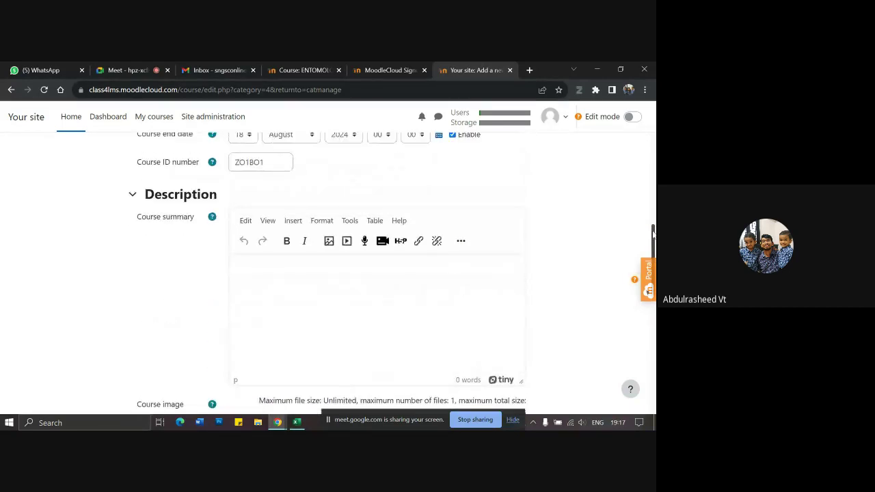
scroll(420, 305, "down", 4)
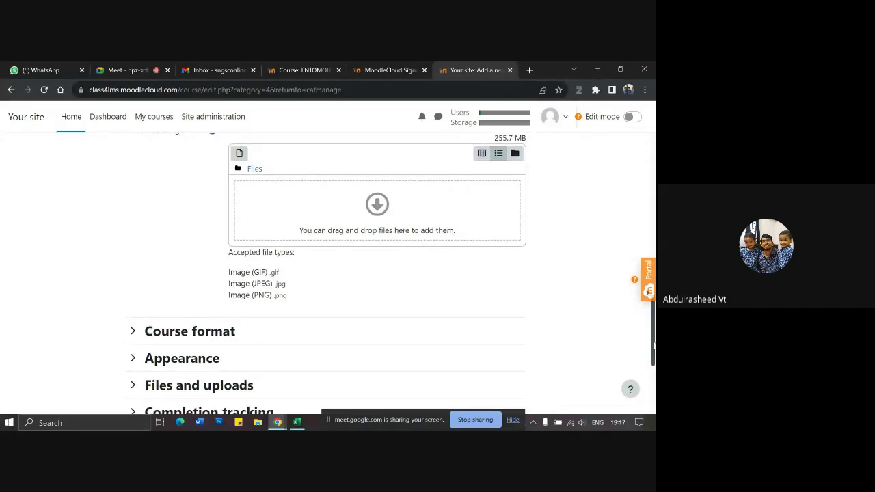
scroll(653, 342, "down", 1)
left_click(132, 264)
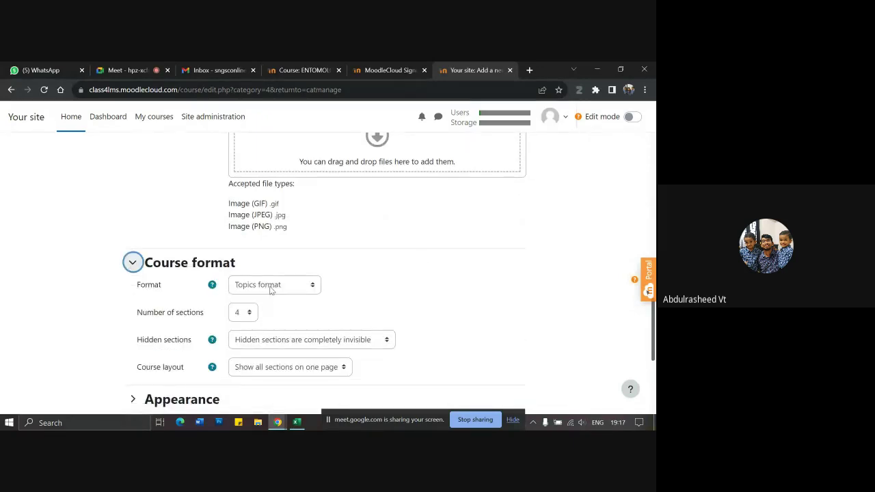
left_click(132, 262)
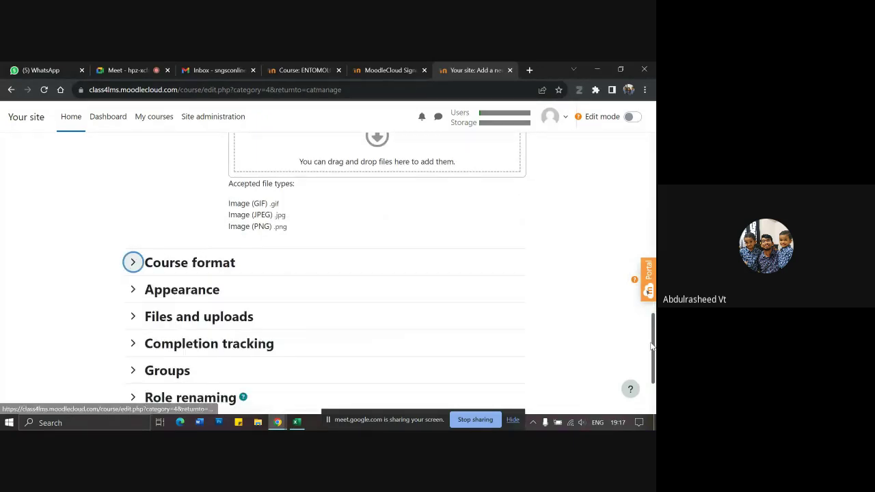
scroll(654, 346, "down", 2)
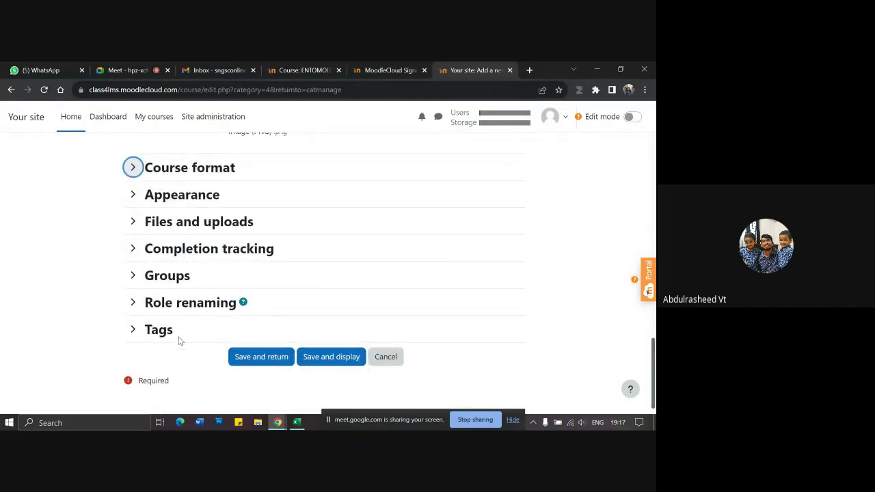
left_click(263, 362)
- Save and display the Applied Zoology course, then stop presenting the screen in Google Meet
left_click(317, 362)
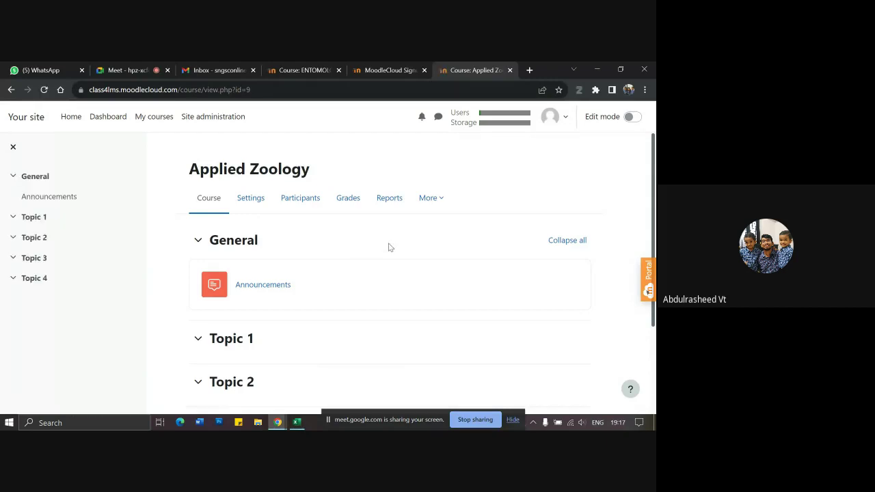
scroll(634, 278, "down", 3)
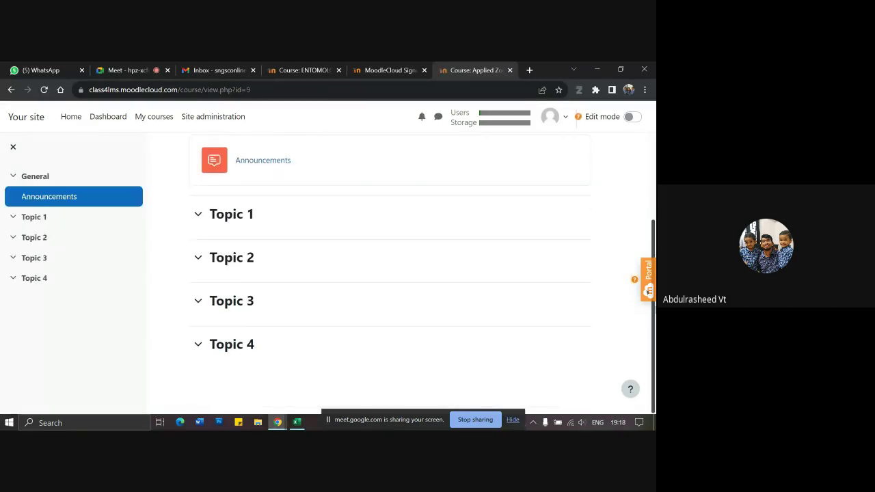
scroll(376, 273, "up", 3)
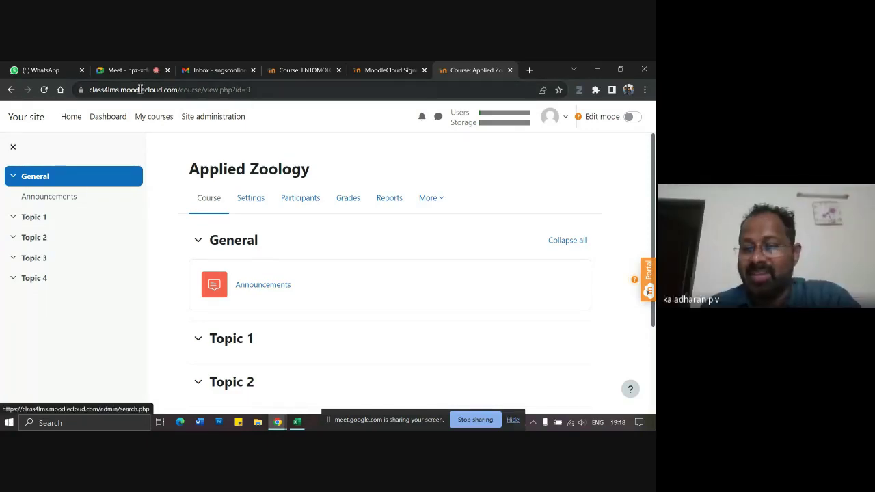
left_click(470, 419)
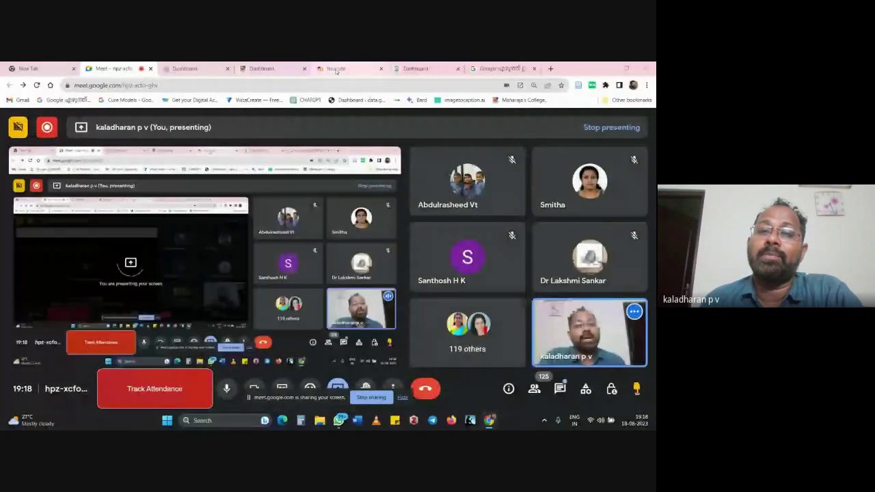
- Return to the MoodleCloud site home tab and dismiss the screen-sharing notice
left_click(335, 68)
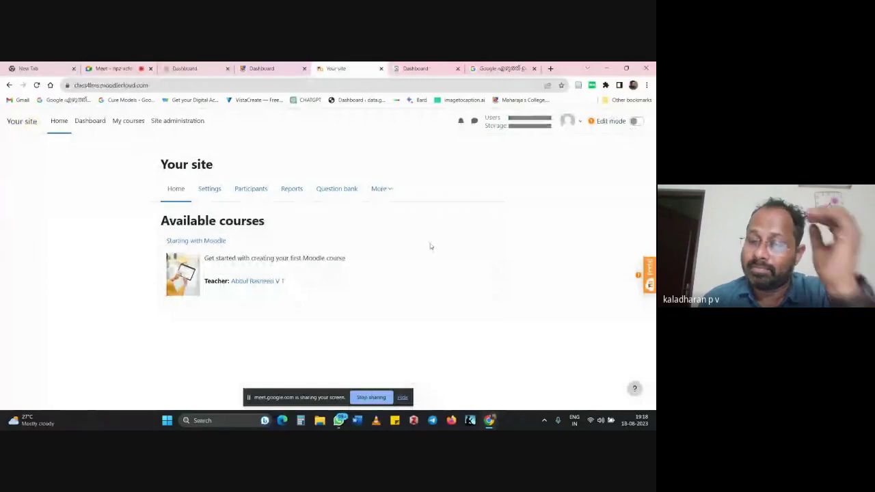
left_click(403, 397)
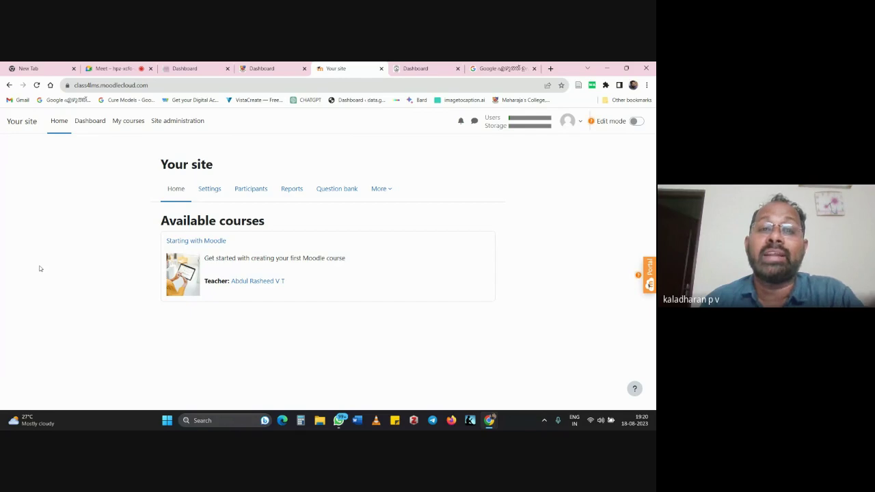
- Reload the KSHEC dashboard and check its list of courses
left_click(272, 69)
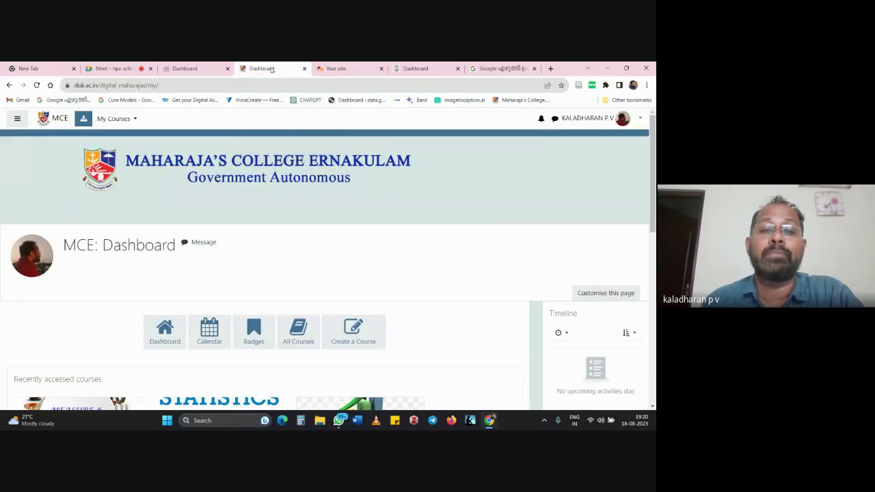
left_click(192, 68)
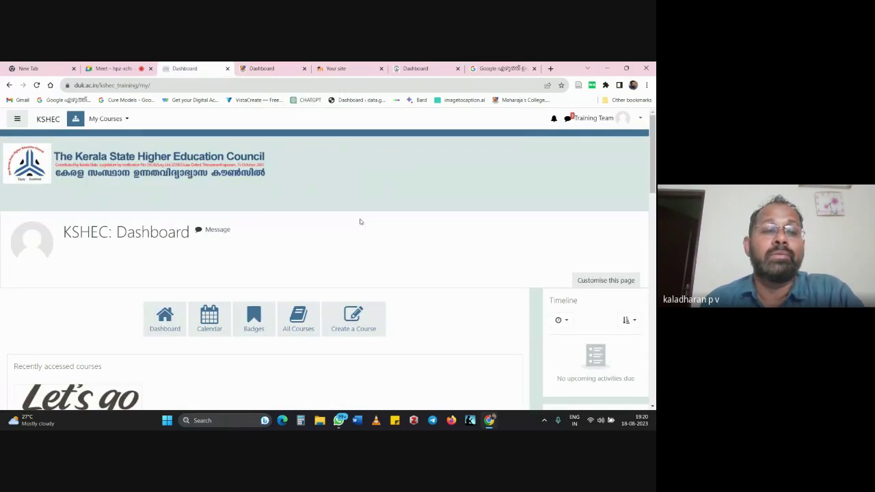
left_click(47, 121)
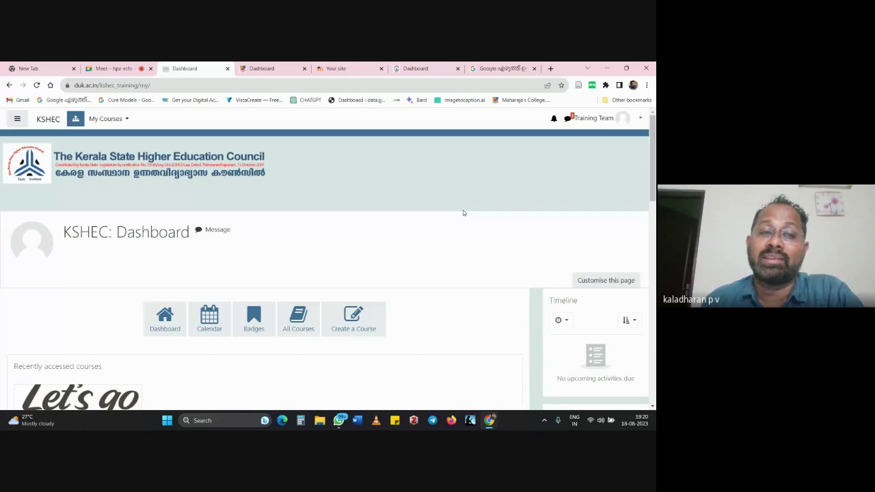
left_click(117, 121)
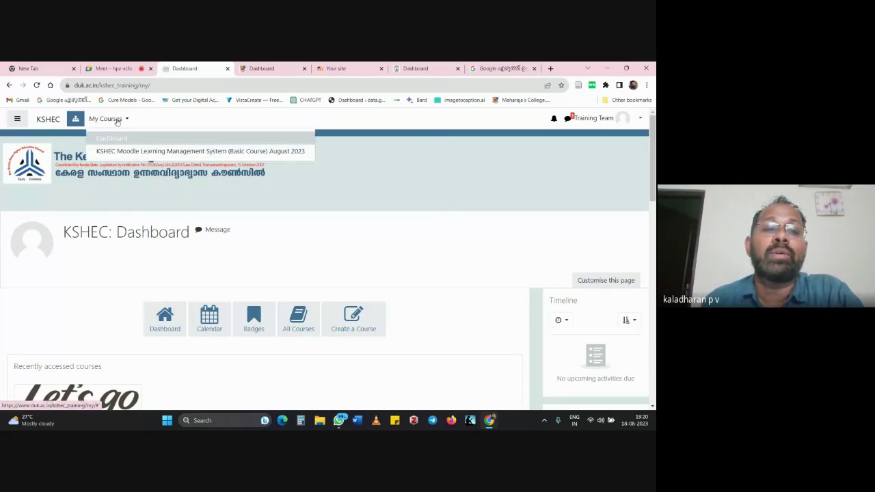
left_click(117, 121)
left_click(117, 121)
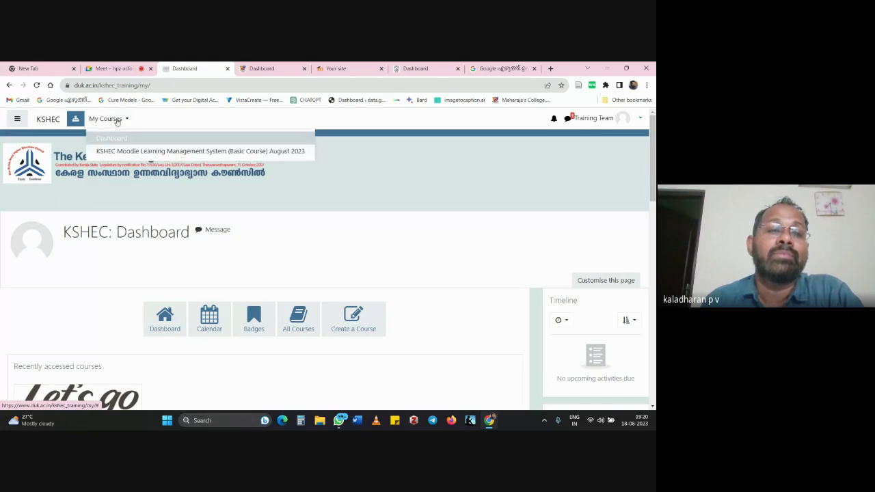
left_click(117, 121)
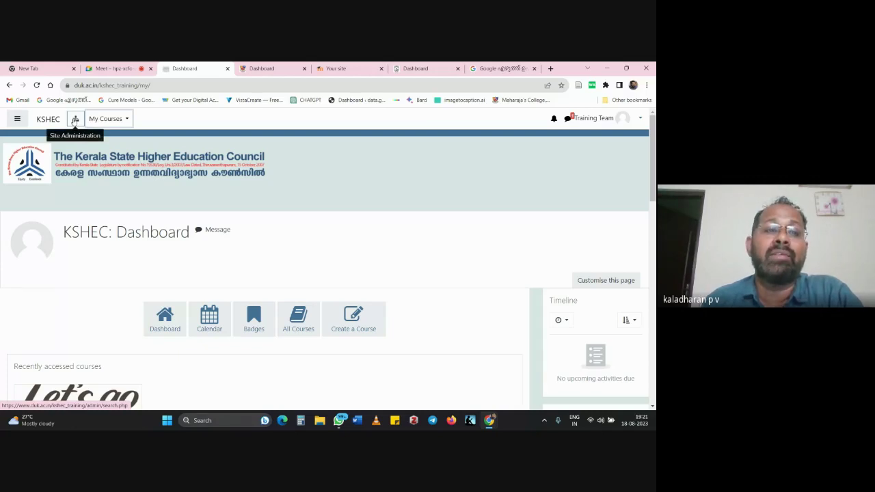
- Compare the KSHEC and Maharaja's College sites' administration, navigation drawer and course lists
left_click(75, 120)
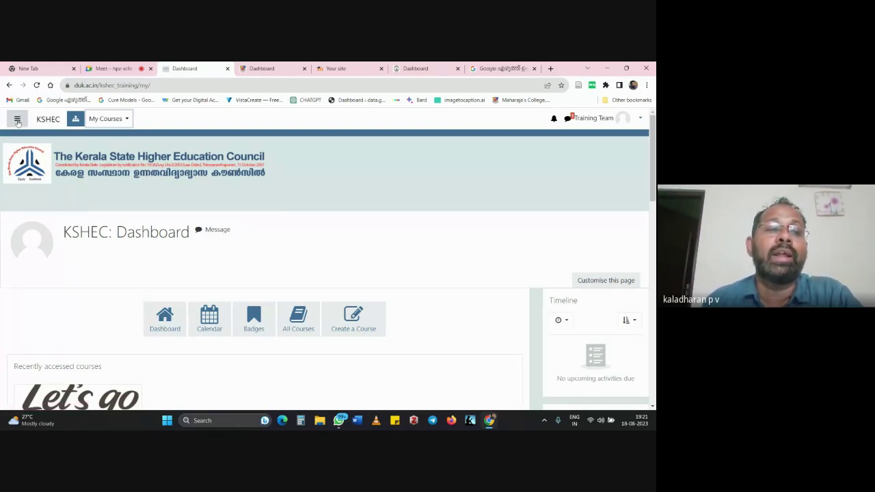
left_click(18, 121)
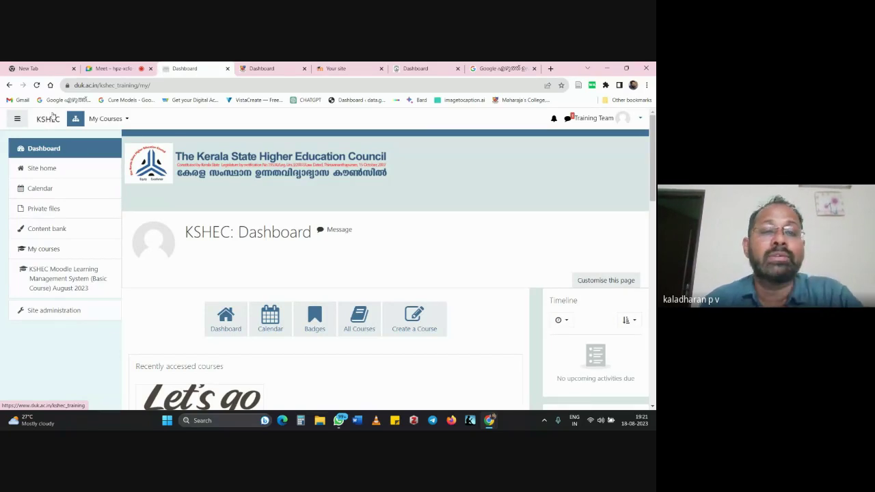
left_click(271, 69)
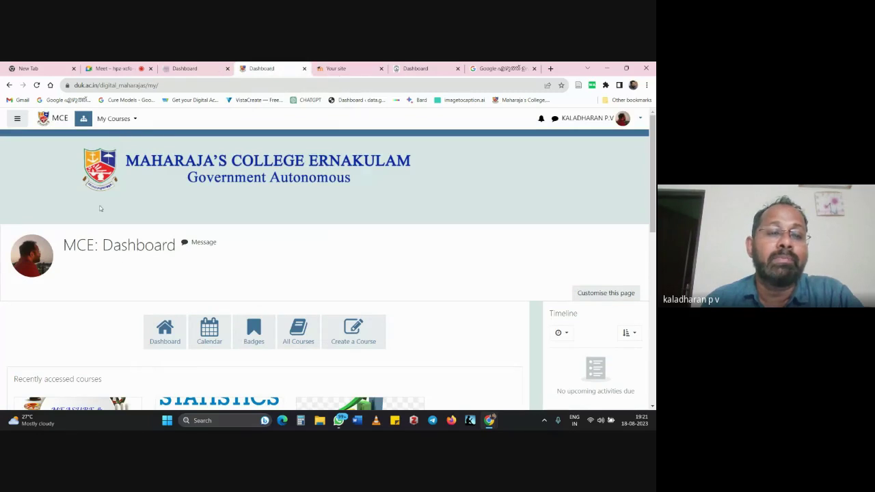
left_click(122, 119)
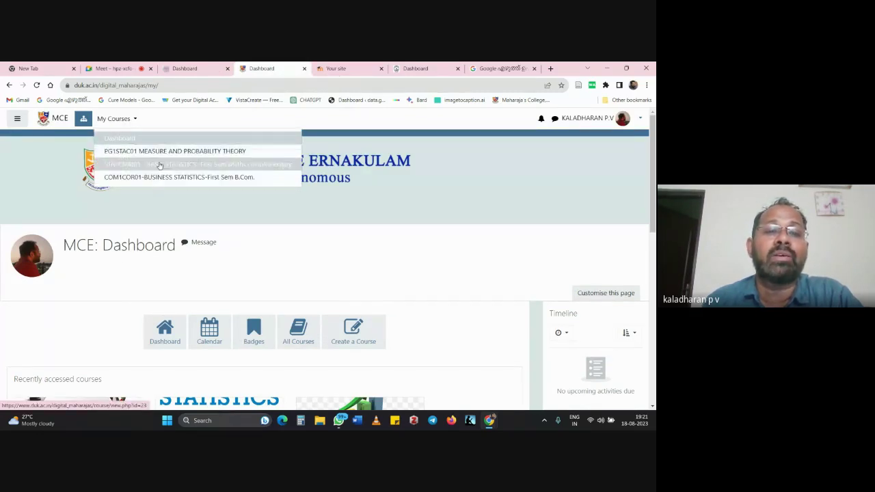
left_click(134, 120)
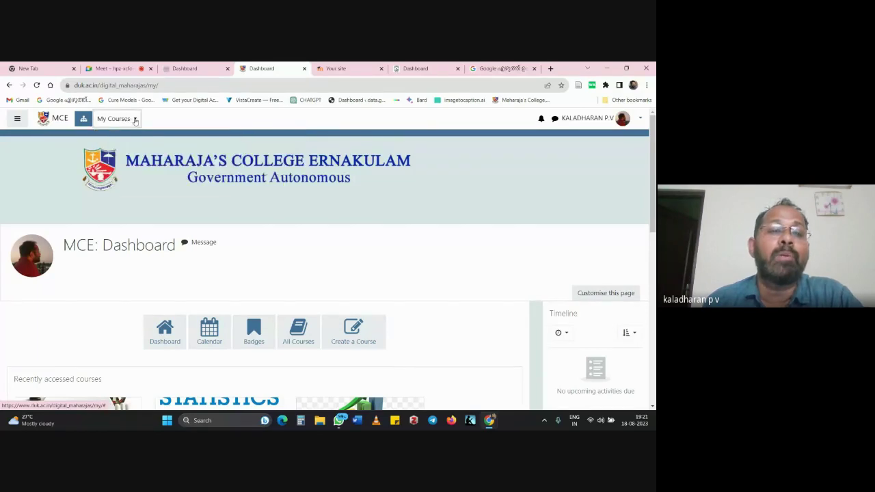
left_click(134, 120)
left_click(18, 119)
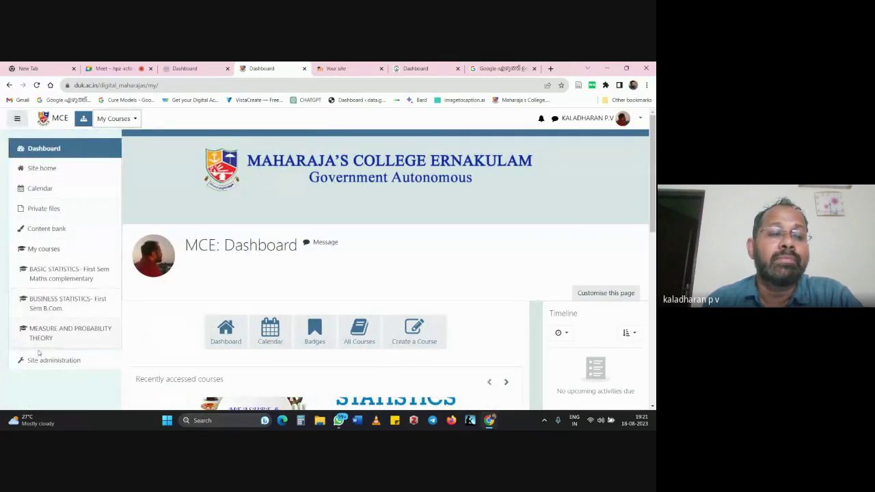
- Open the KSHEC Moodle LMS Basic Course from the KSHEC training dashboard
left_click(191, 70)
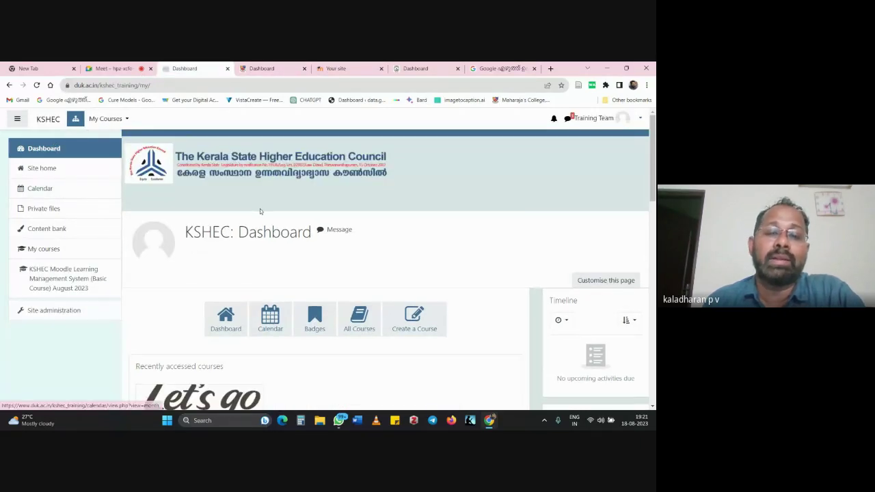
scroll(259, 211, "down", 3)
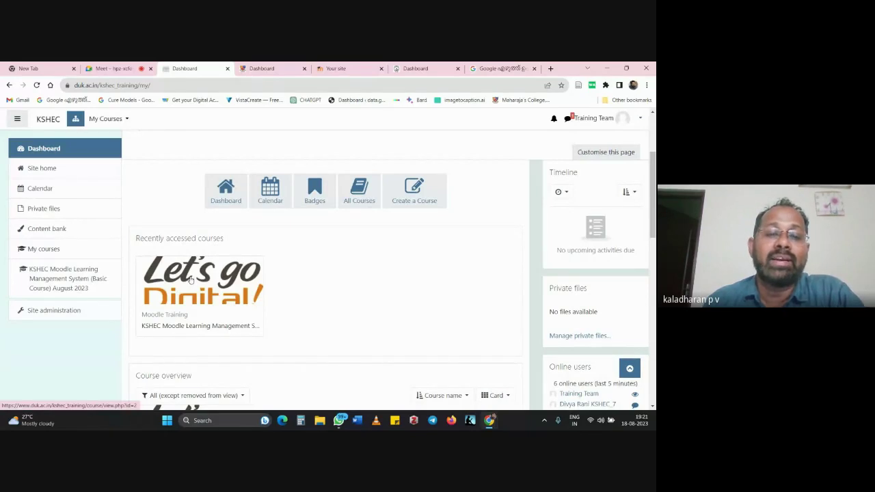
left_click(192, 279)
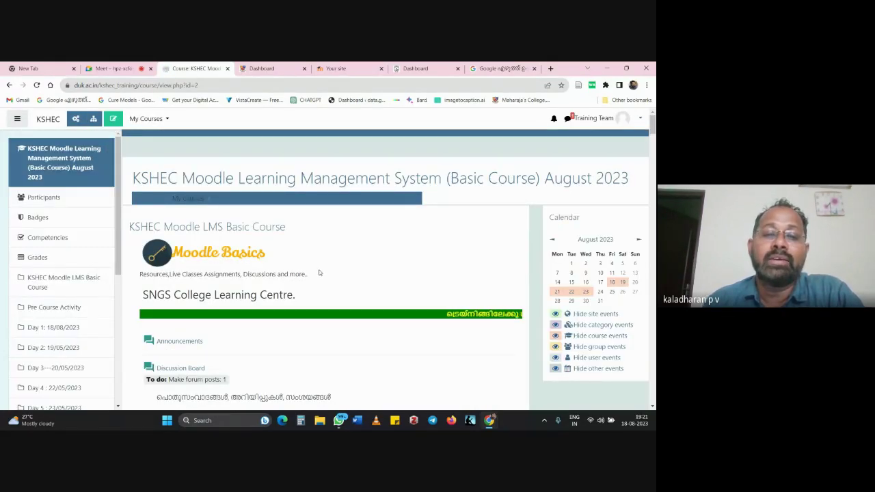
- Scroll through the KSHEC course's banner, forums and August 2023 calendar, then back to the top
scroll(318, 272, "down", 8)
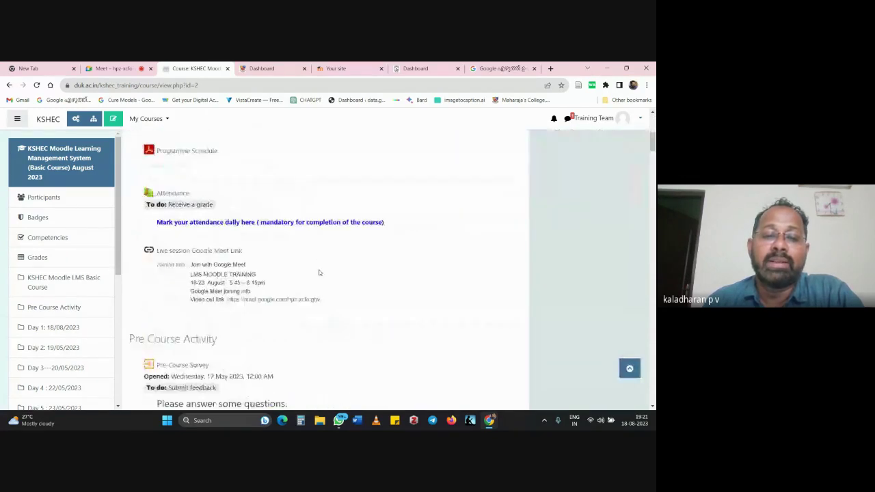
scroll(318, 272, "down", 6)
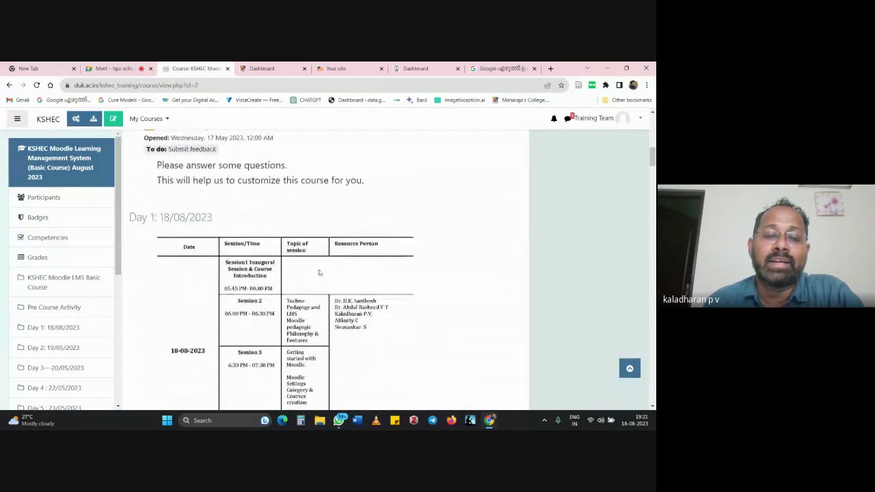
scroll(318, 272, "down", 2)
scroll(319, 272, "down", 2)
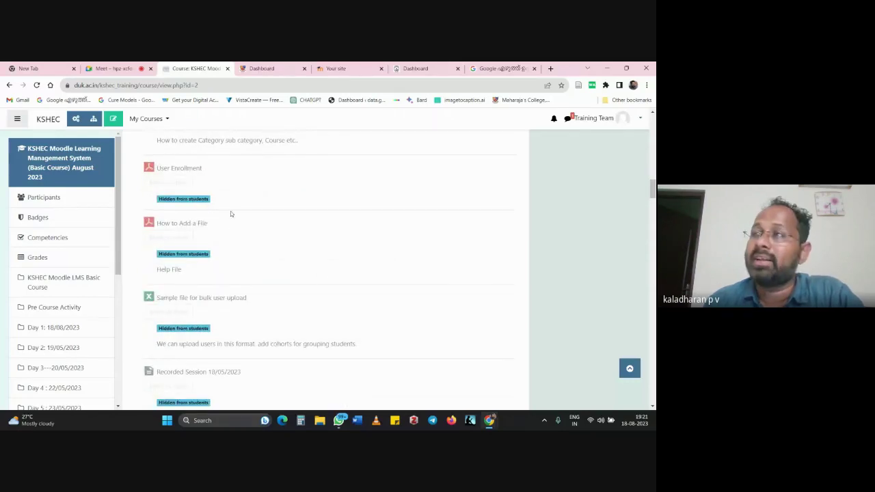
scroll(287, 231, "up", 4)
scroll(288, 232, "up", 10)
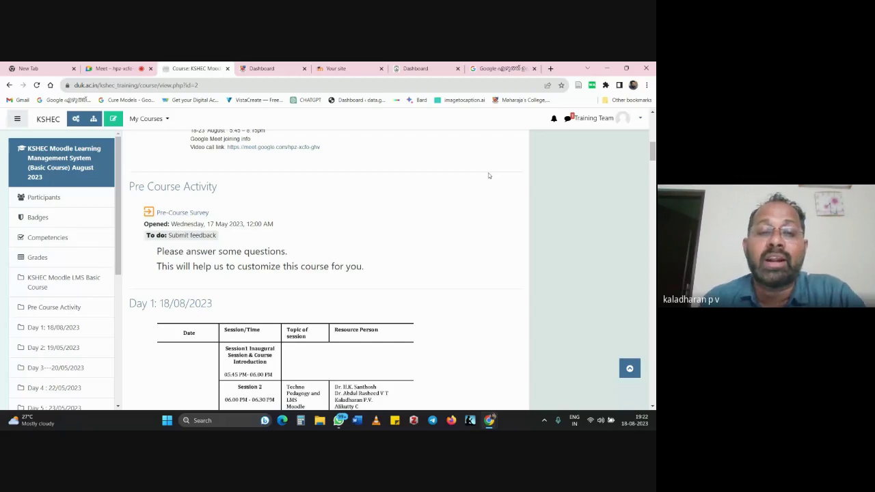
scroll(551, 180, "up", 1)
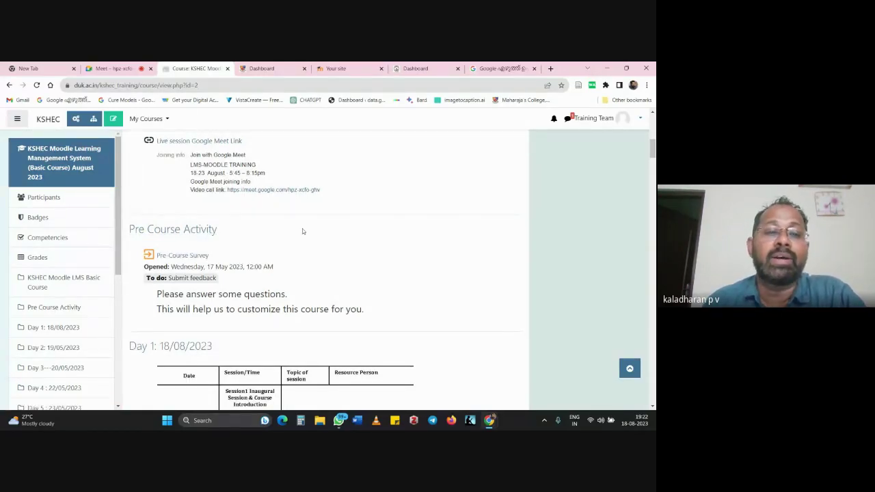
scroll(302, 231, "down", 1)
scroll(42, 238, "down", 3)
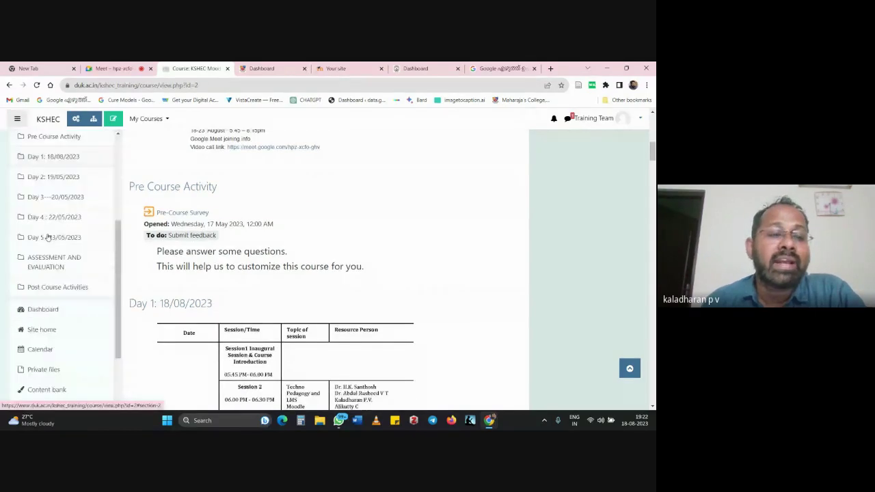
scroll(47, 237, "down", 1)
scroll(52, 236, "up", 4)
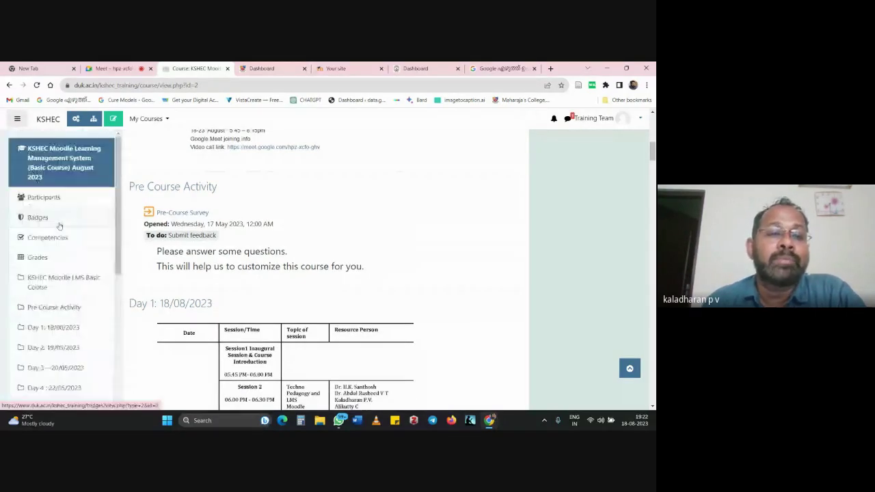
scroll(59, 226, "down", 5)
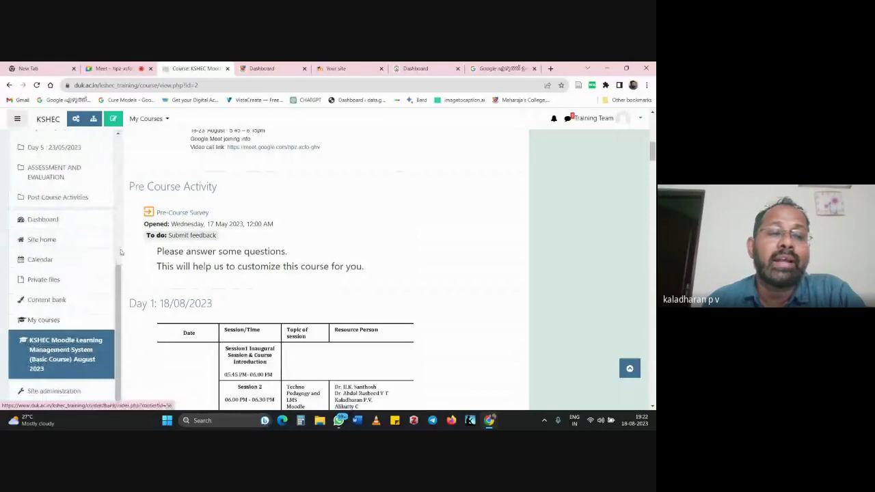
scroll(199, 238, "up", 3)
scroll(199, 239, "up", 5)
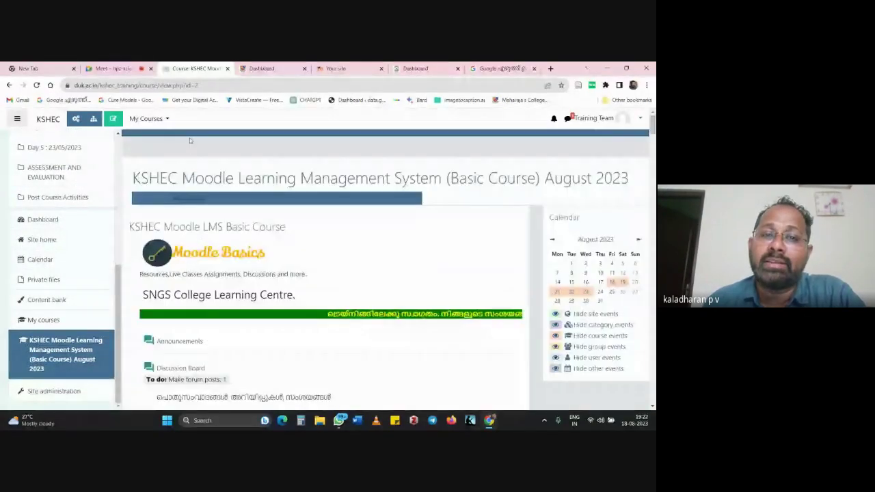
mouse_move(352, 69)
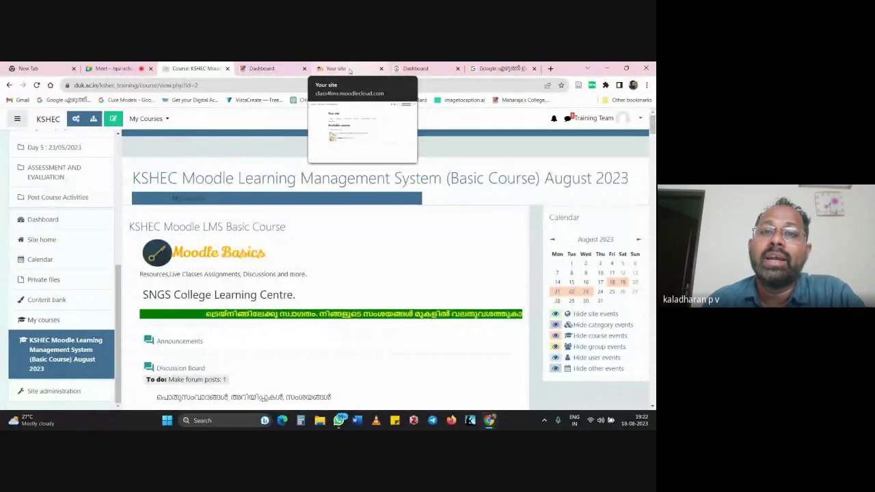
- Toggle between the MoodleCloud and KSHEC course tabs, finishing on the MoodleCloud home page
left_click(352, 68)
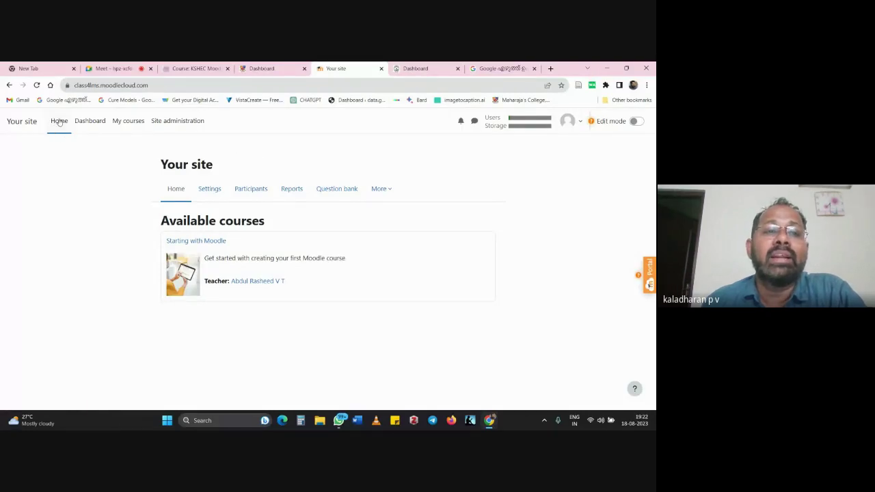
left_click(195, 68)
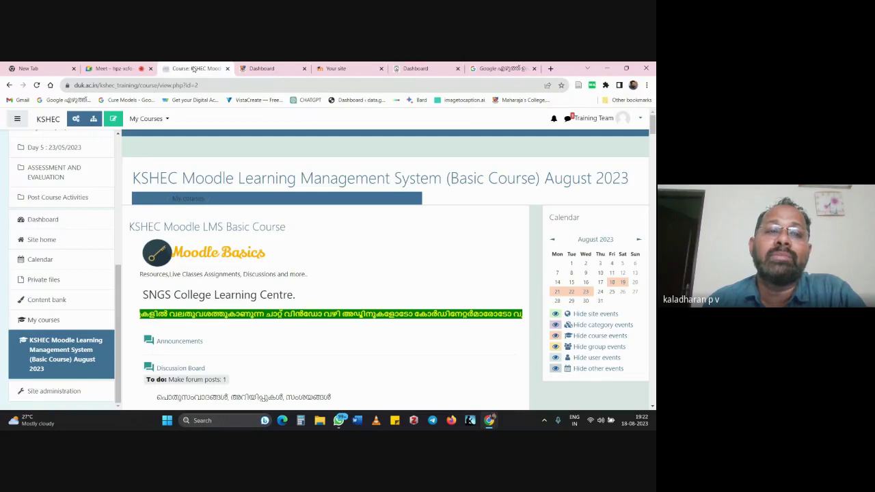
left_click(349, 69)
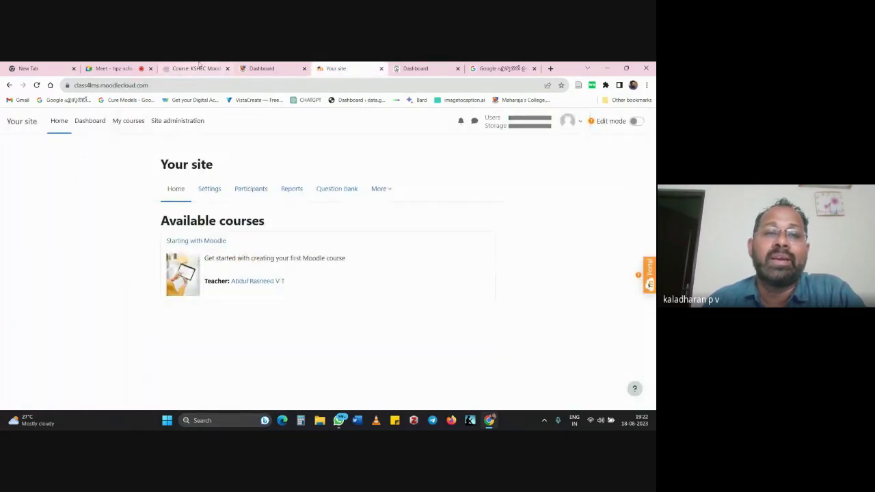
left_click(197, 68)
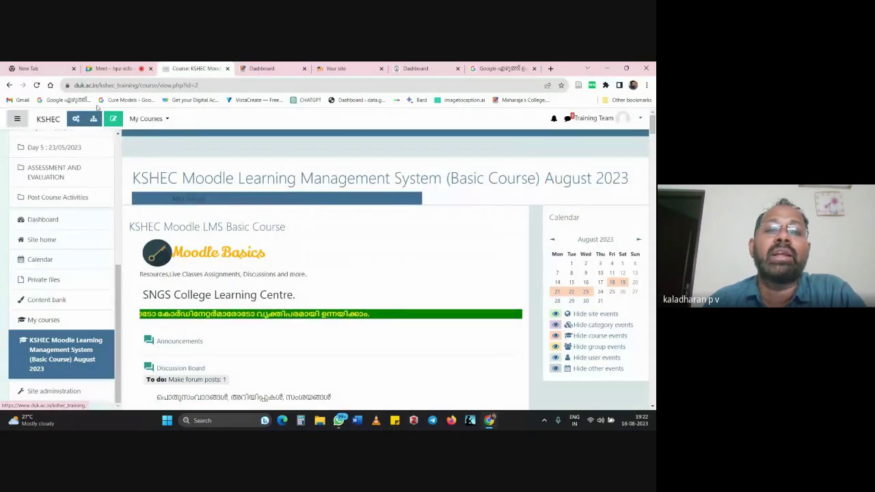
left_click(345, 68)
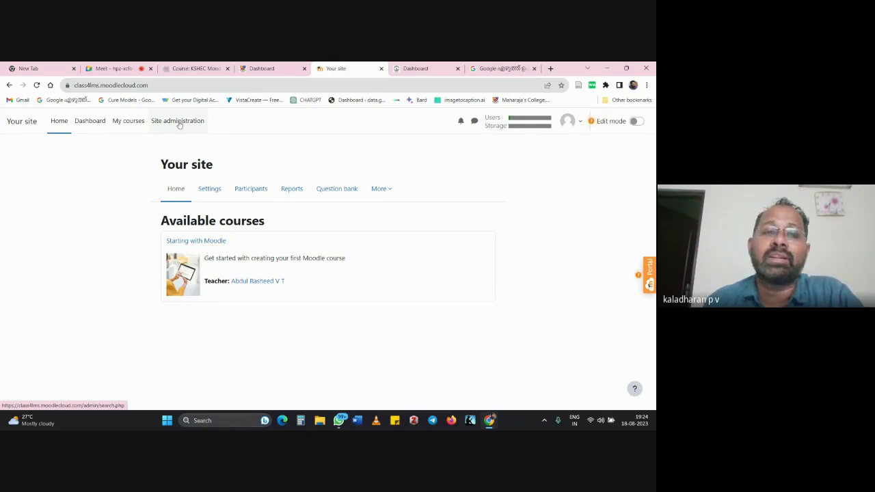
- Show MoodleCloud's Site administration Users section with links like Add a new user
left_click(178, 121)
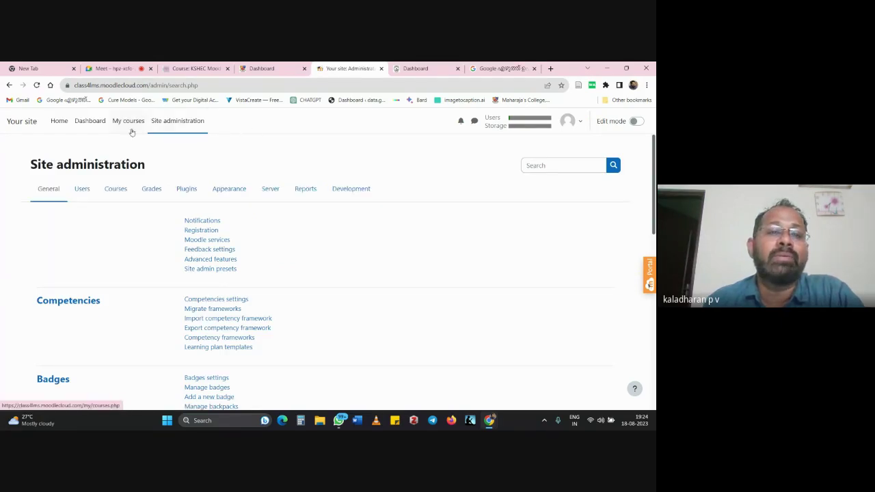
left_click(60, 123)
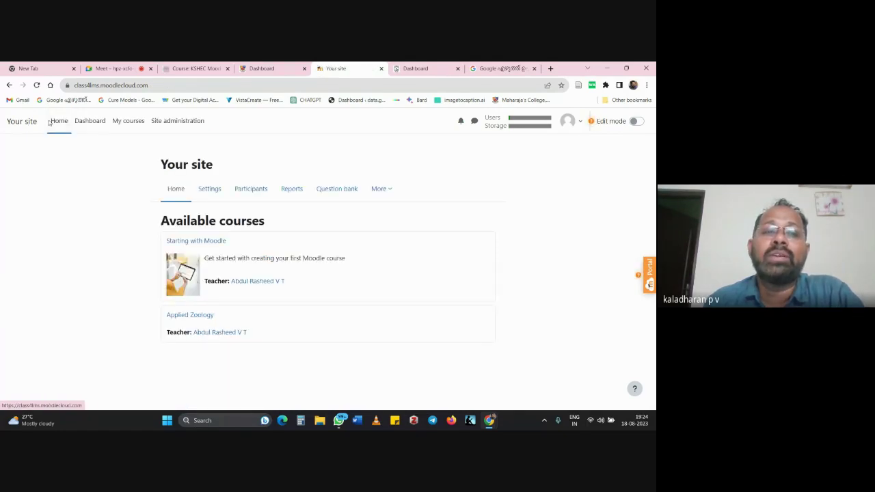
left_click(185, 121)
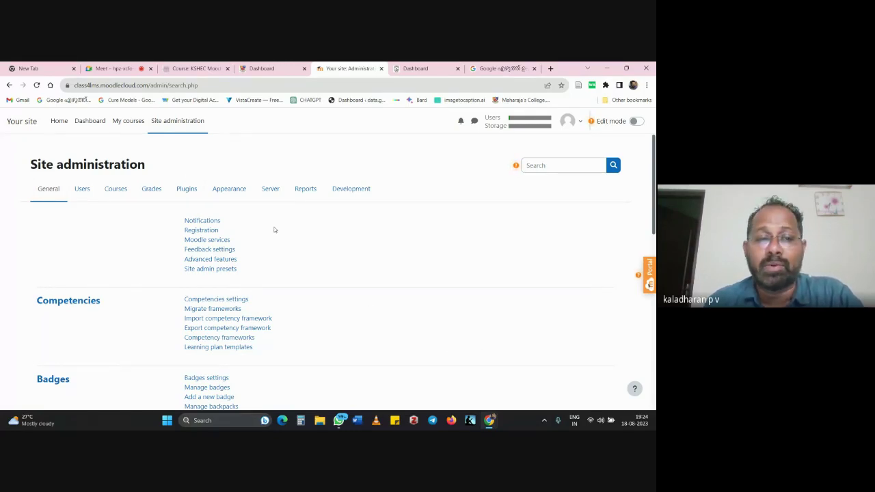
left_click(82, 189)
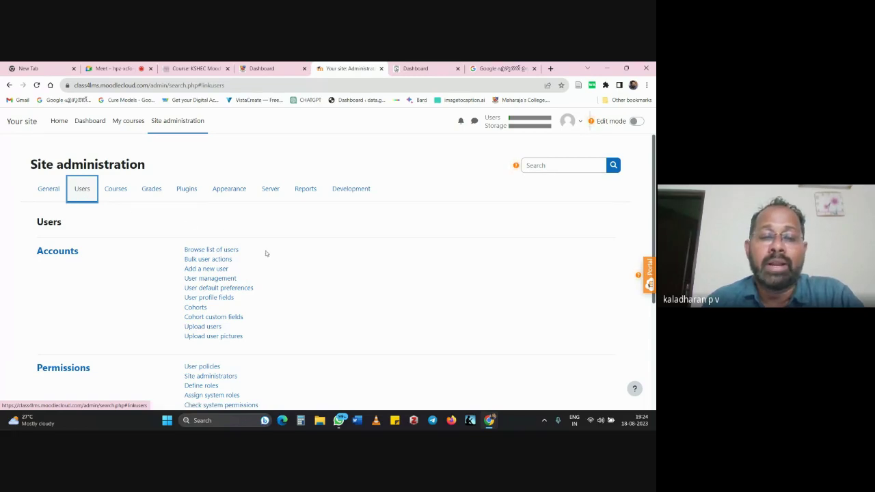
scroll(265, 260, "down", 3)
scroll(271, 283, "up", 2)
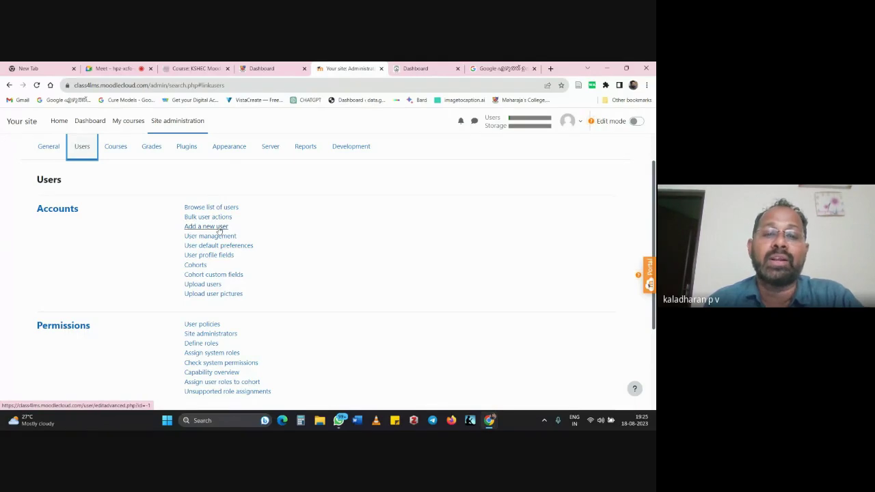
scroll(219, 230, "up", 1)
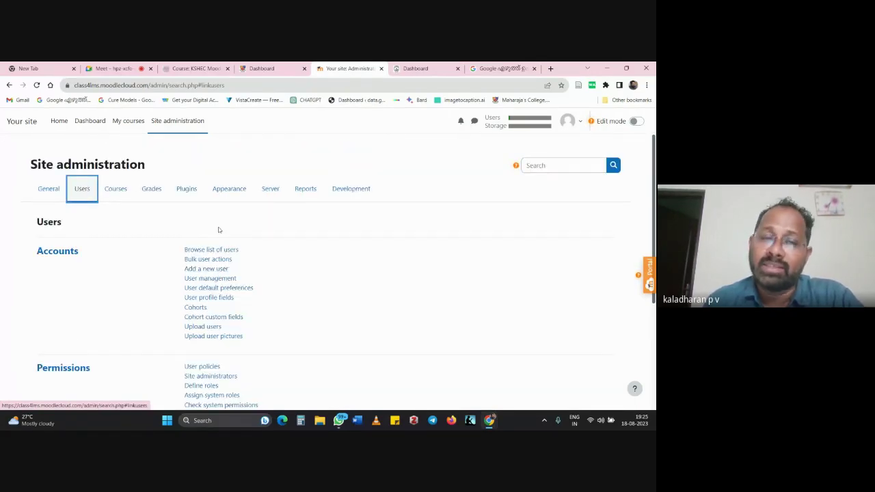
left_click(222, 269)
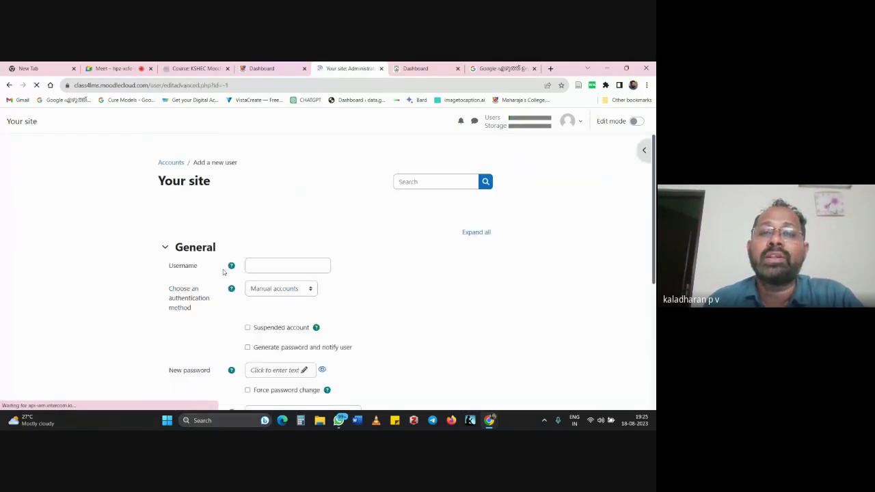
scroll(337, 276, "down", 1)
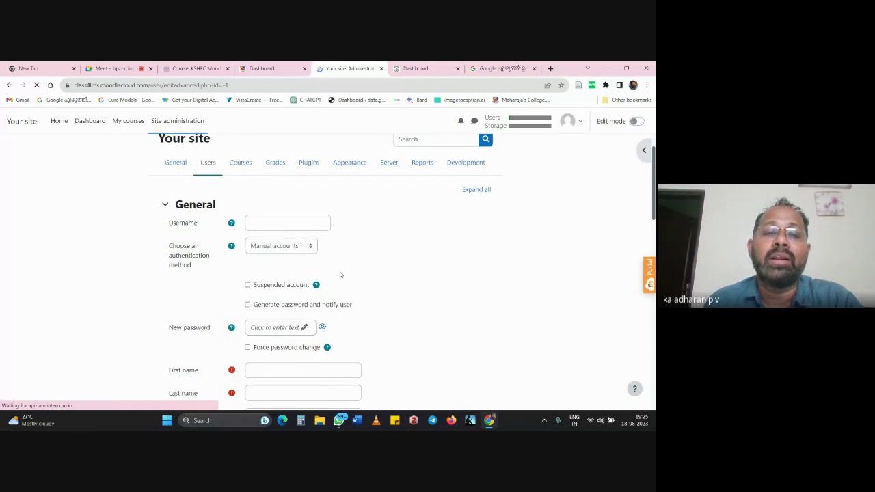
scroll(340, 275, "down", 1)
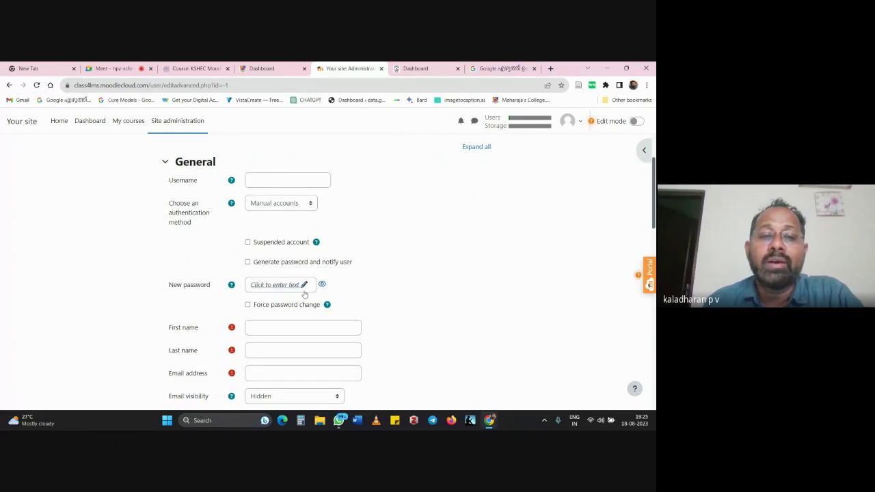
scroll(305, 293, "down", 3)
scroll(305, 290, "down", 10)
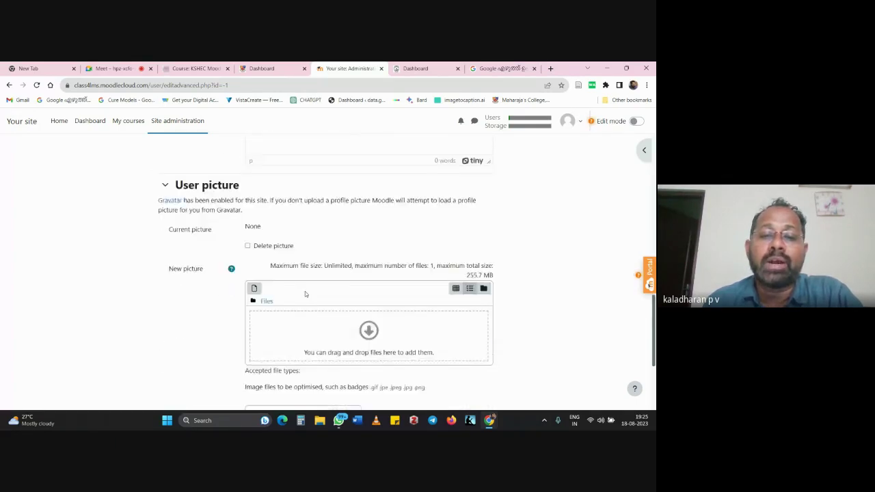
scroll(305, 291, "up", 6)
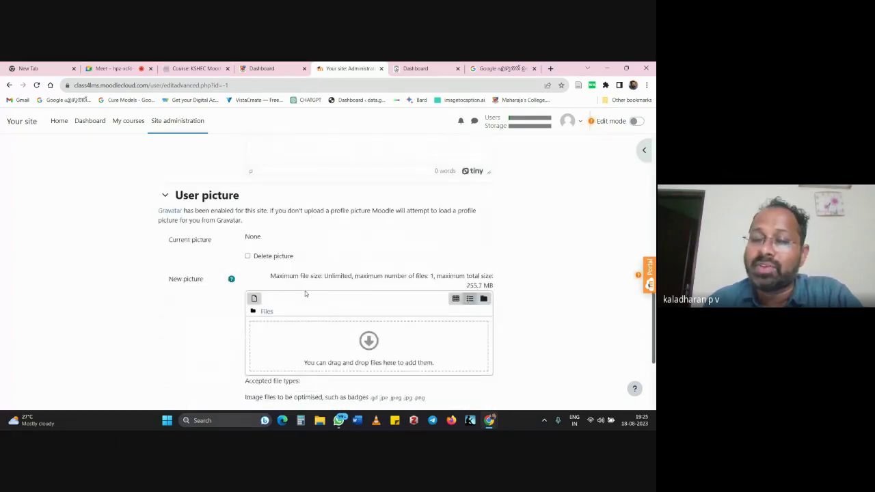
scroll(305, 290, "up", 8)
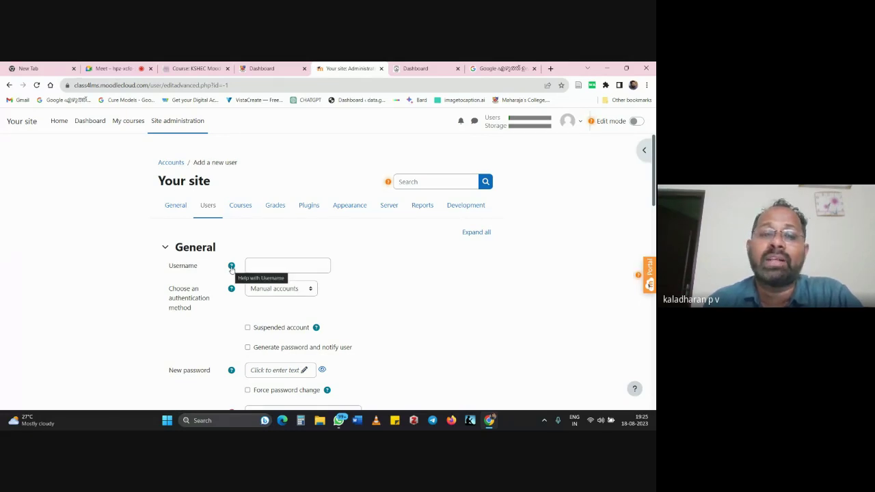
key("ctrl+plus")
key("ctrl+plus")
key("ctrl+plus")
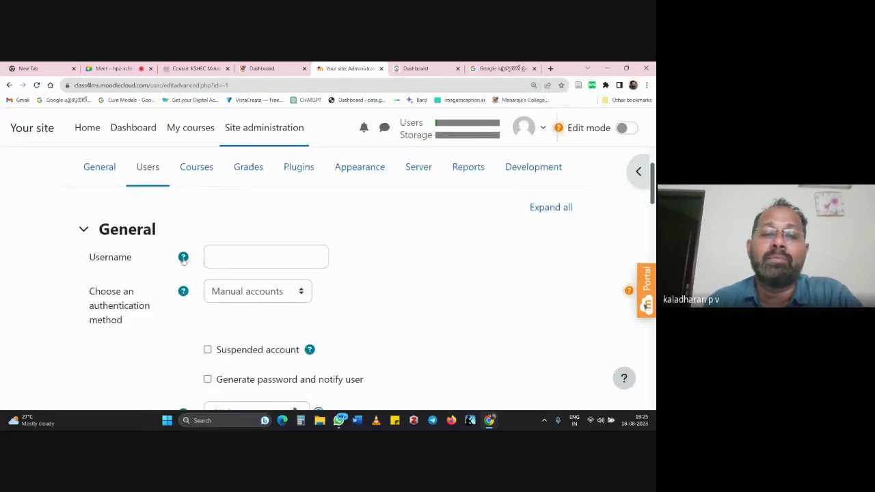
left_click(183, 257)
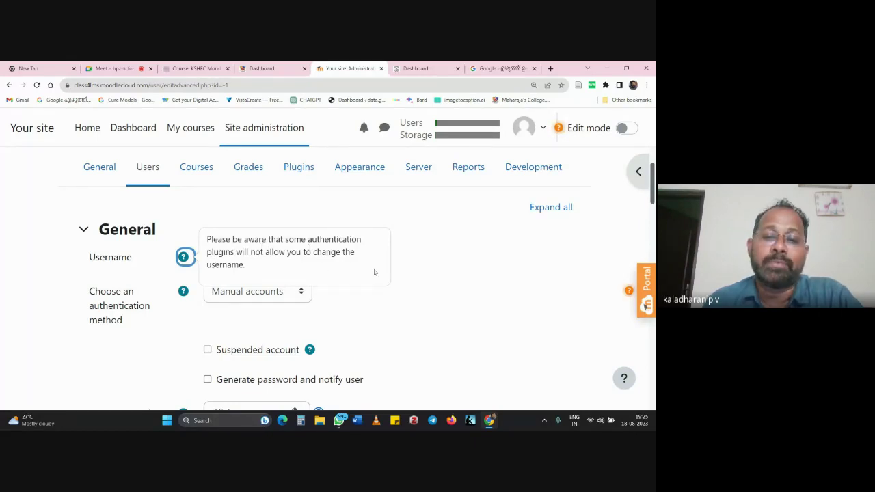
left_click(427, 275)
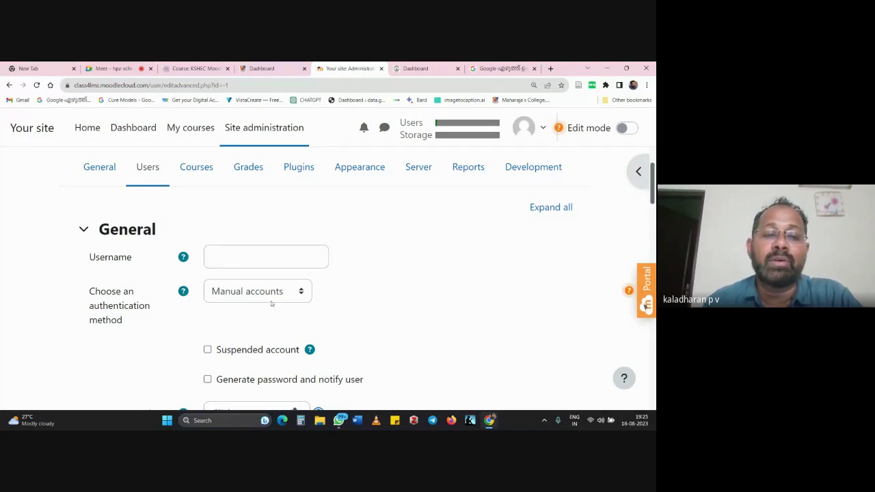
left_click(250, 258)
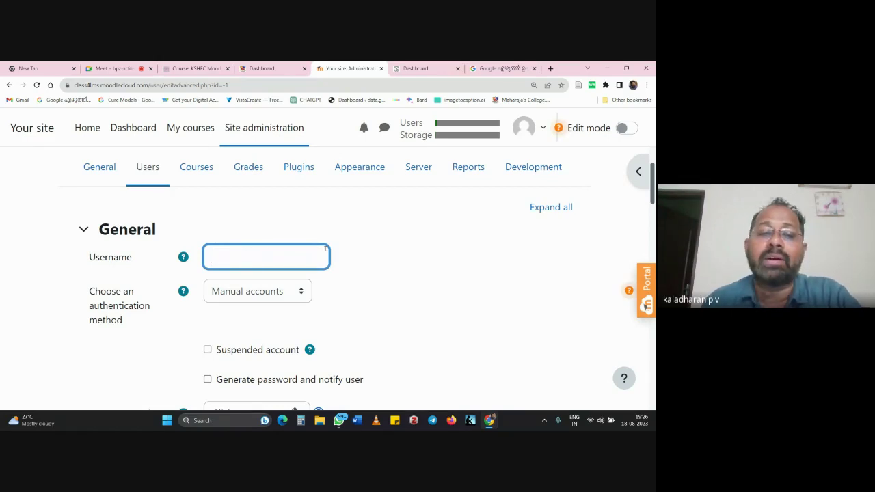
- Enter the new account's login name as its Username
type("kal")
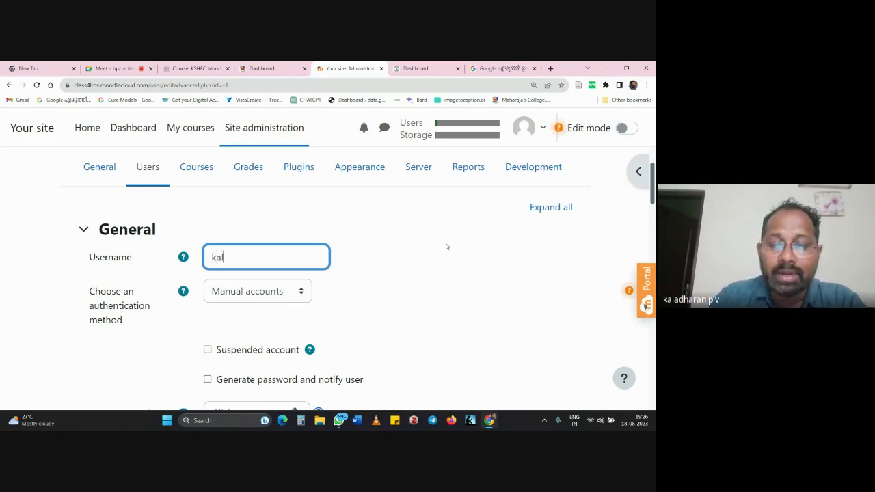
type("adhara")
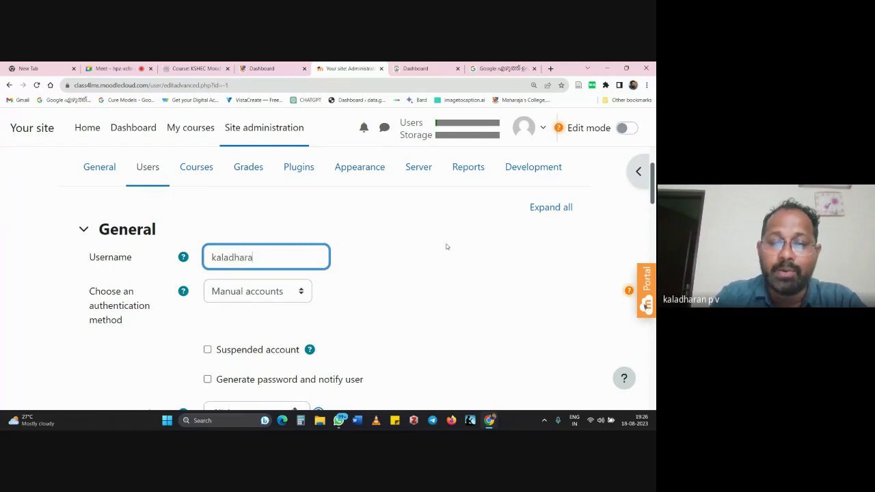
type("n.")
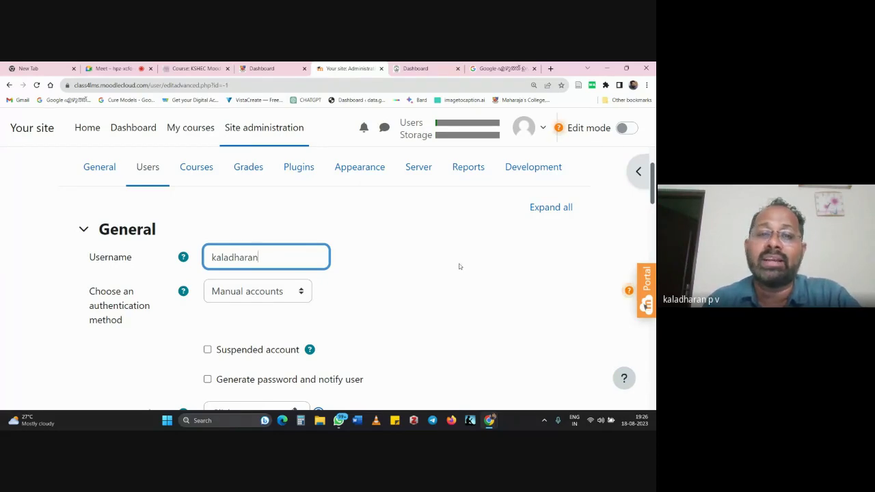
scroll(459, 267, "down", 1)
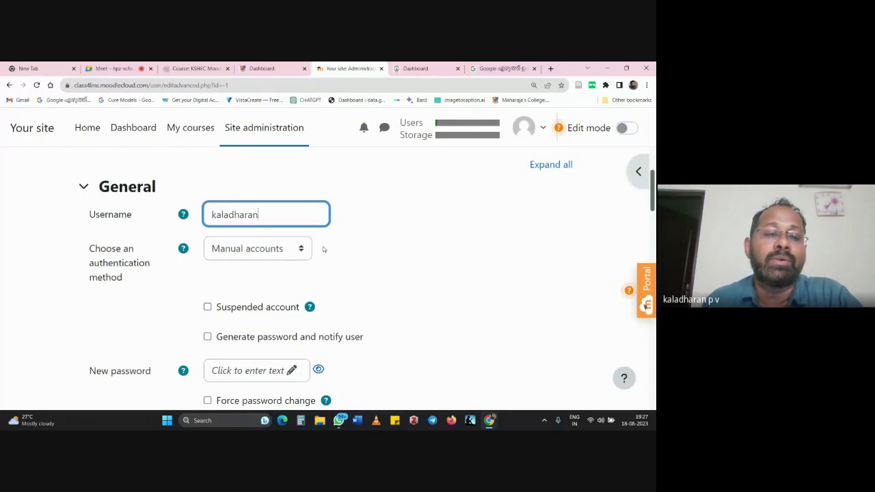
scroll(212, 276, "down", 2)
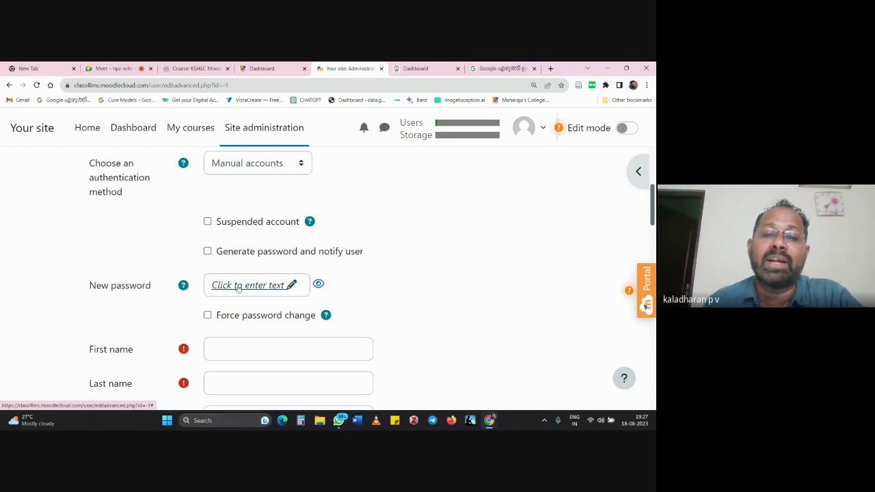
- Enter and save the account's new password, checking it with the reveal icon
left_click(235, 289)
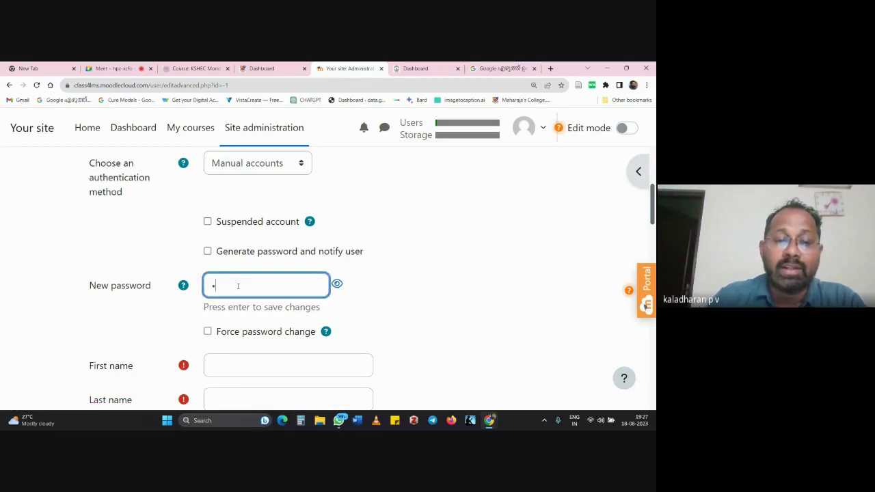
left_click(337, 284)
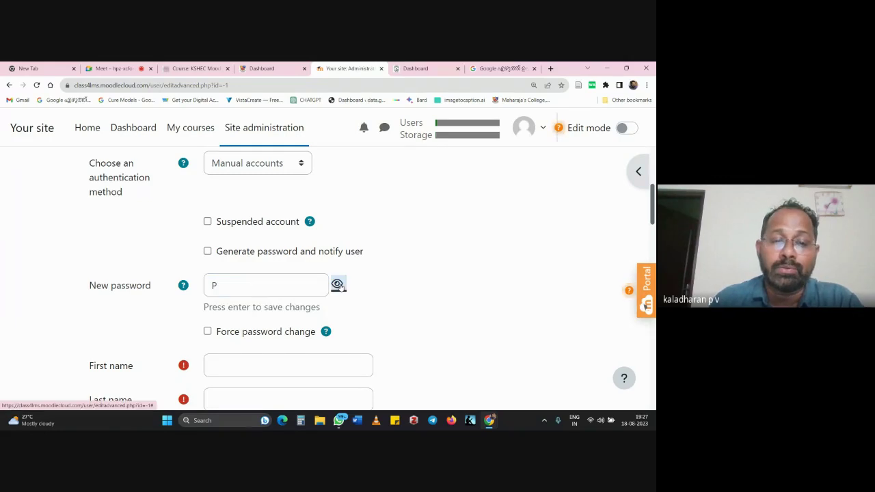
left_click(280, 287)
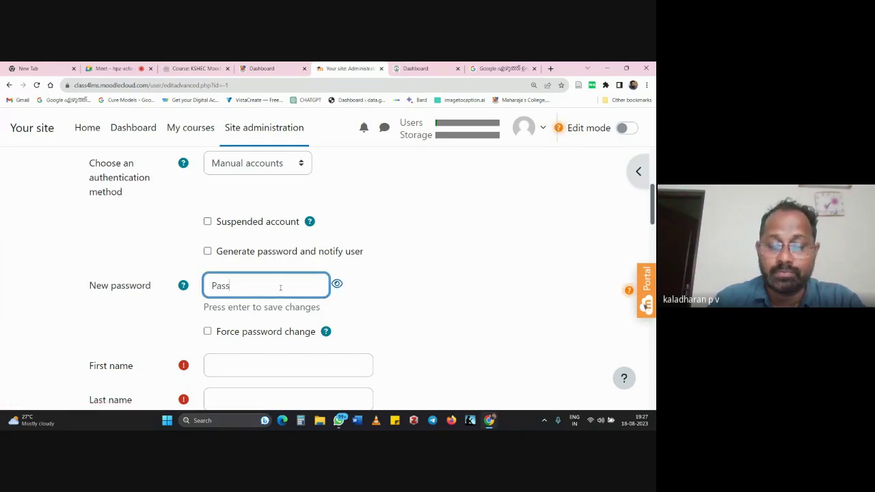
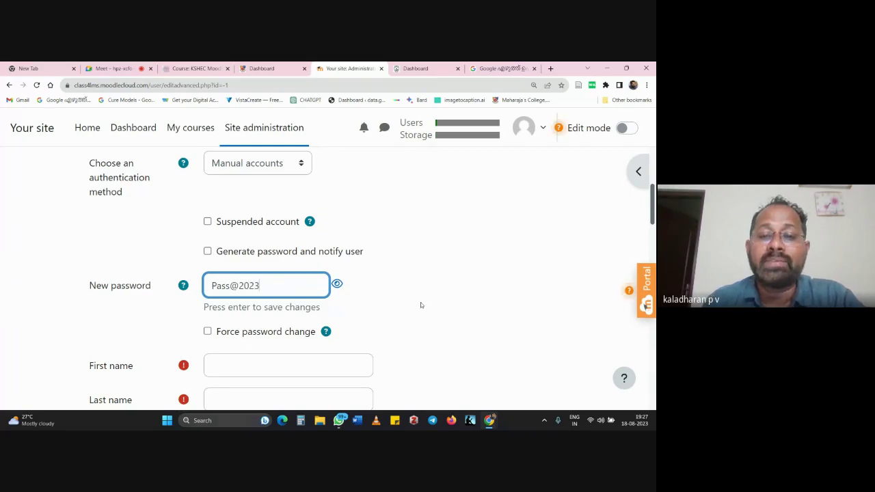
left_click(183, 287)
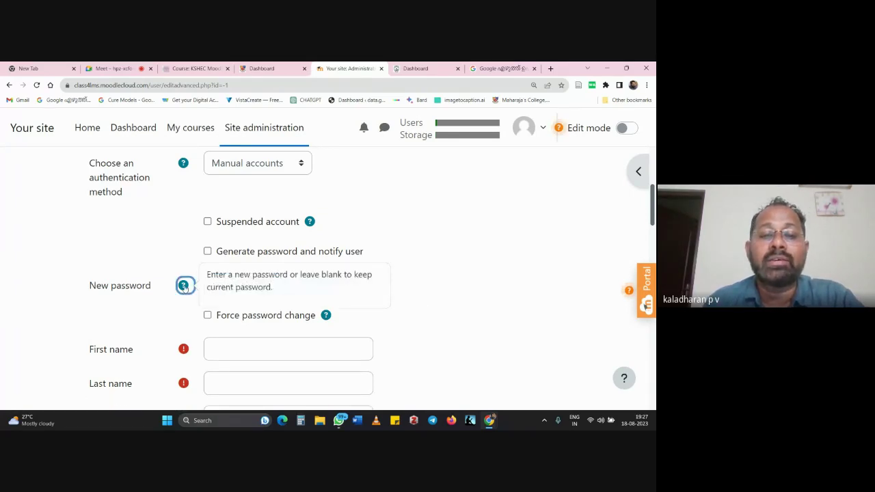
left_click(469, 274)
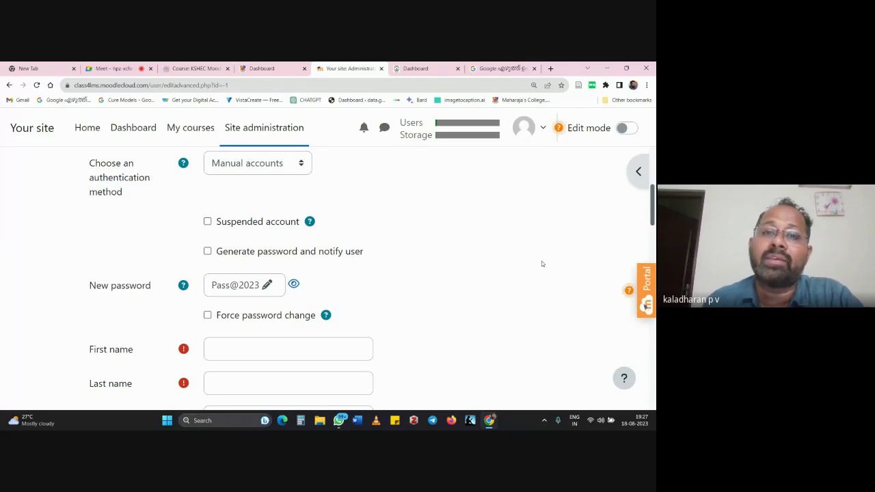
scroll(542, 263, "down", 1)
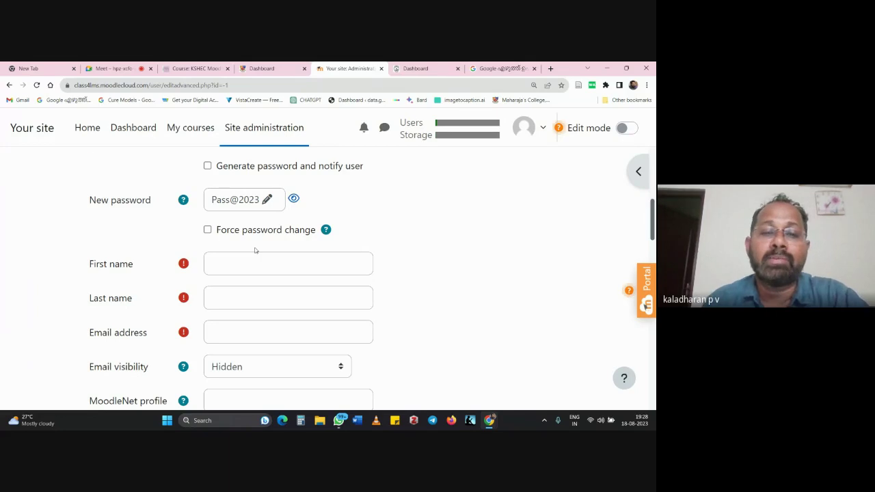
- Fill in the teacher's first name, last name and e-mail address
scroll(254, 248, "down", 1)
scroll(255, 248, "up", 1)
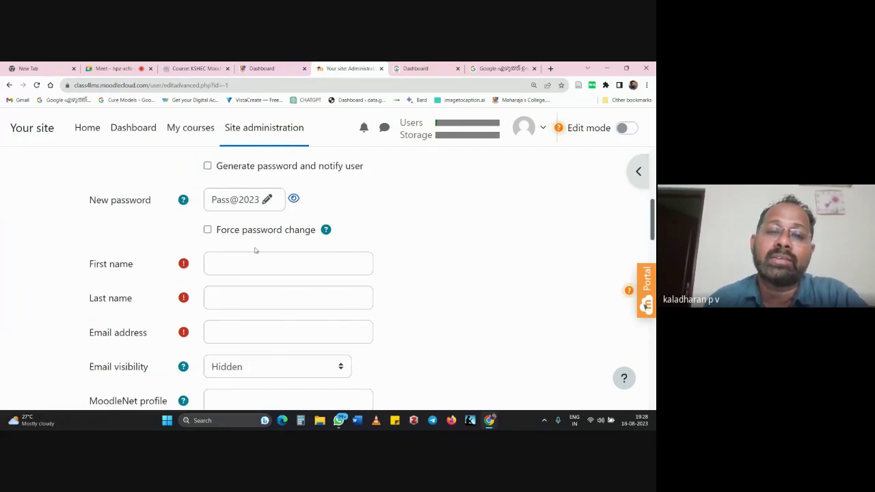
left_click(250, 259)
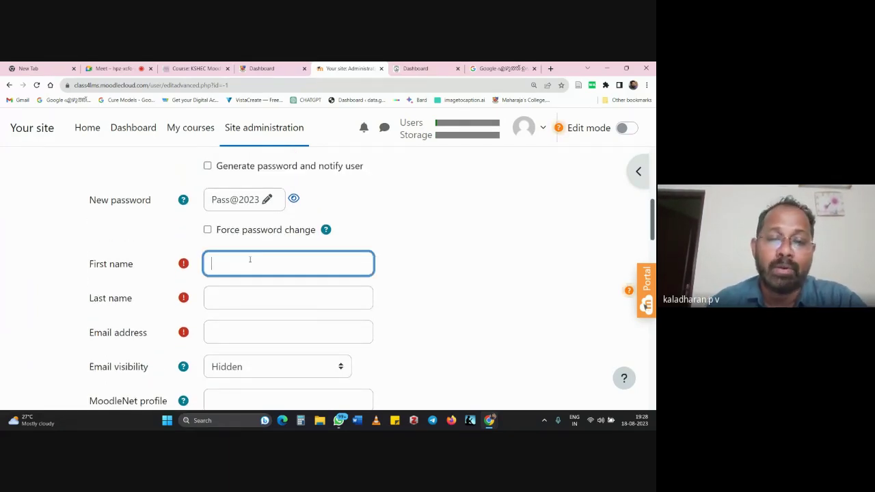
type("KALADHARAN")
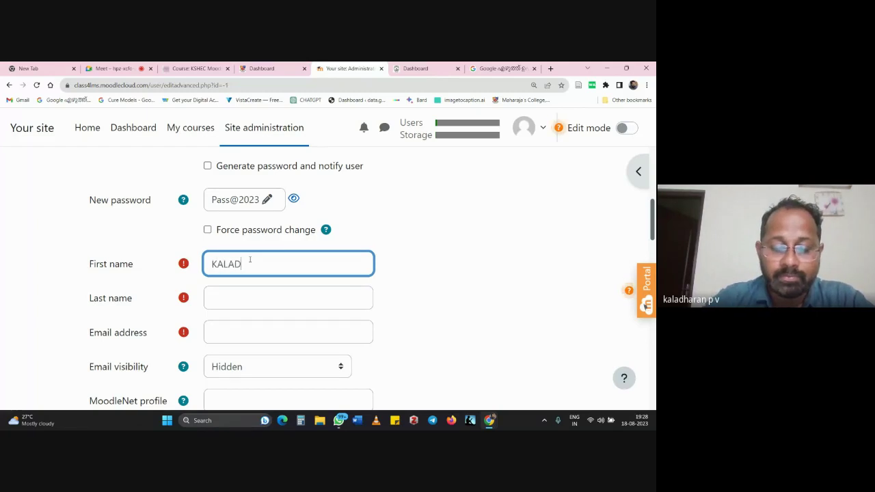
left_click(242, 301)
type("P V")
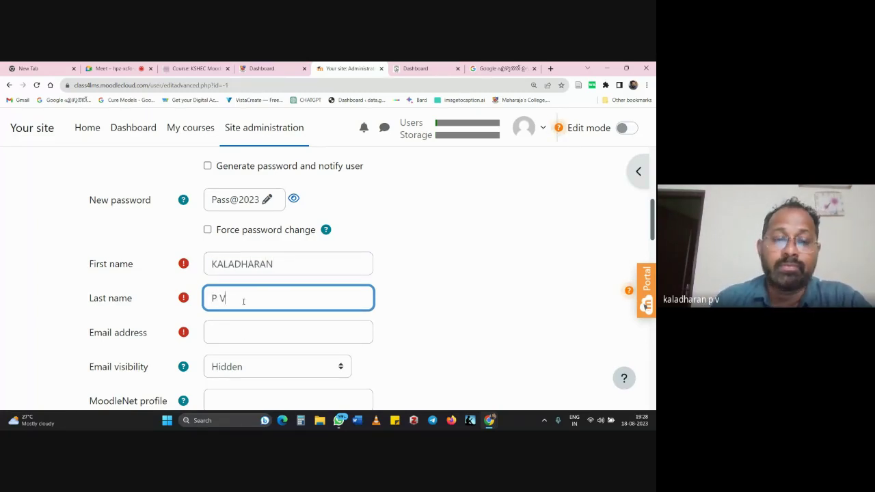
left_click(228, 330)
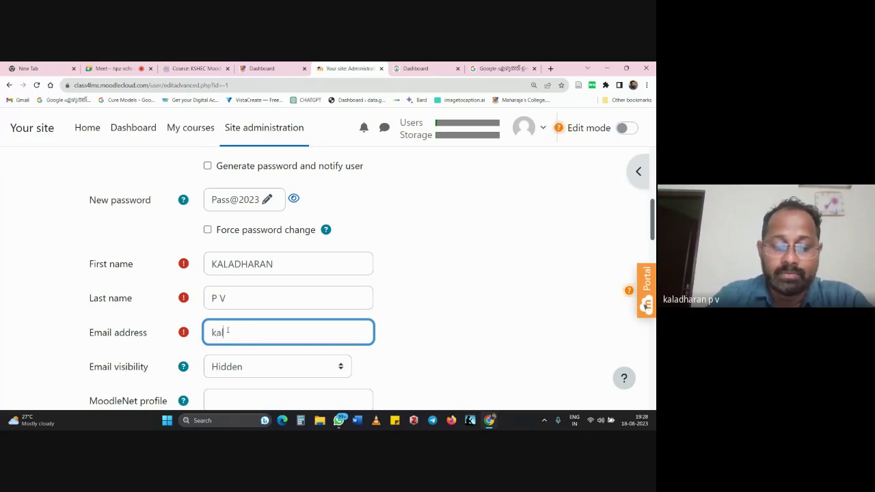
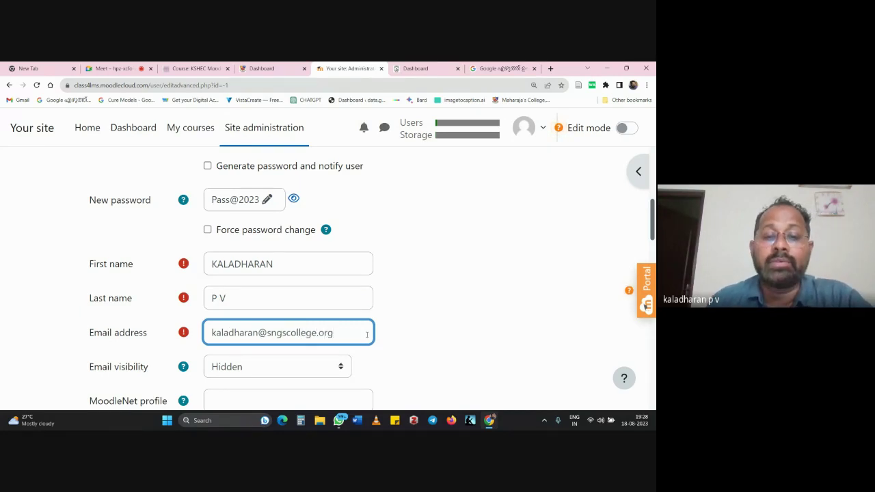
scroll(369, 335, "down", 2)
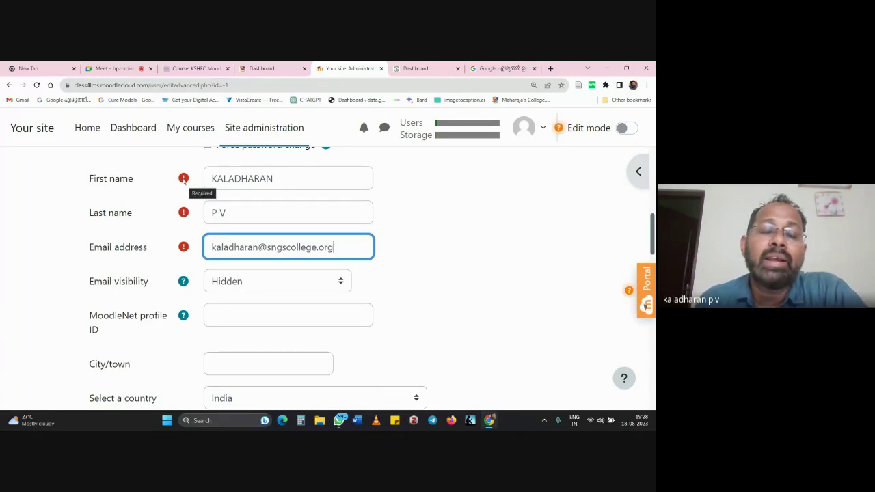
scroll(254, 211, "up", 1)
scroll(255, 211, "up", 3)
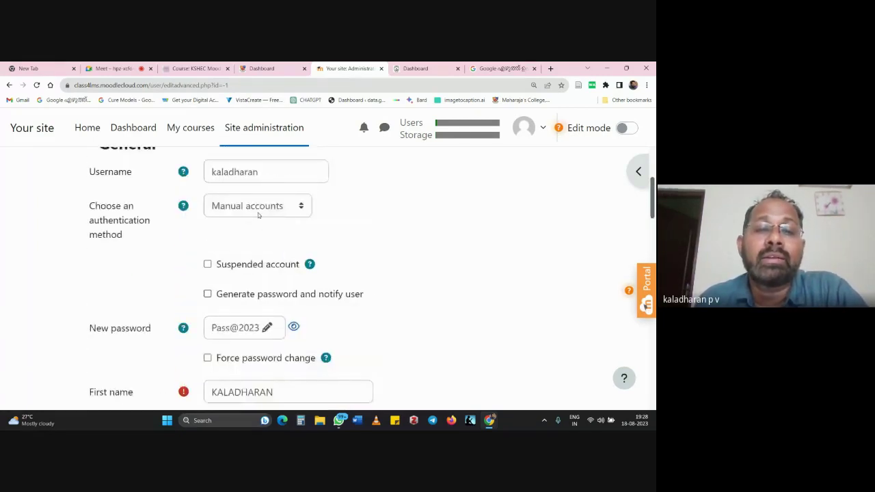
scroll(257, 213, "down", 3)
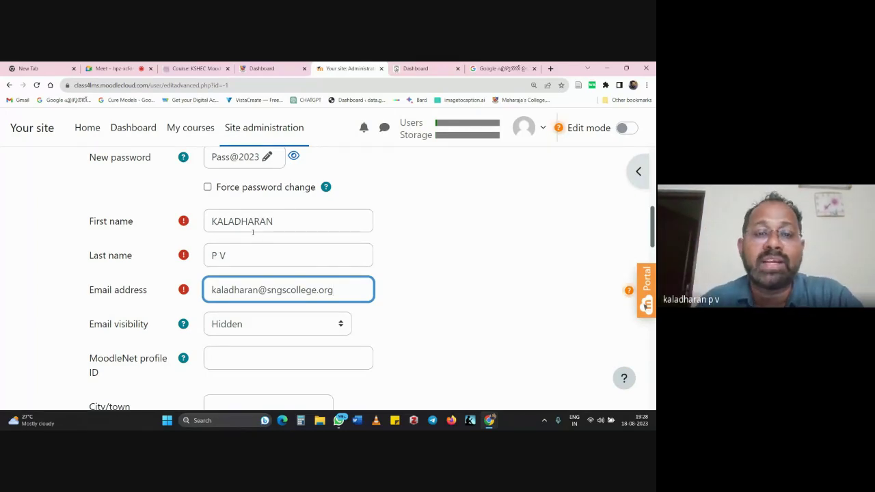
scroll(253, 232, "down", 1)
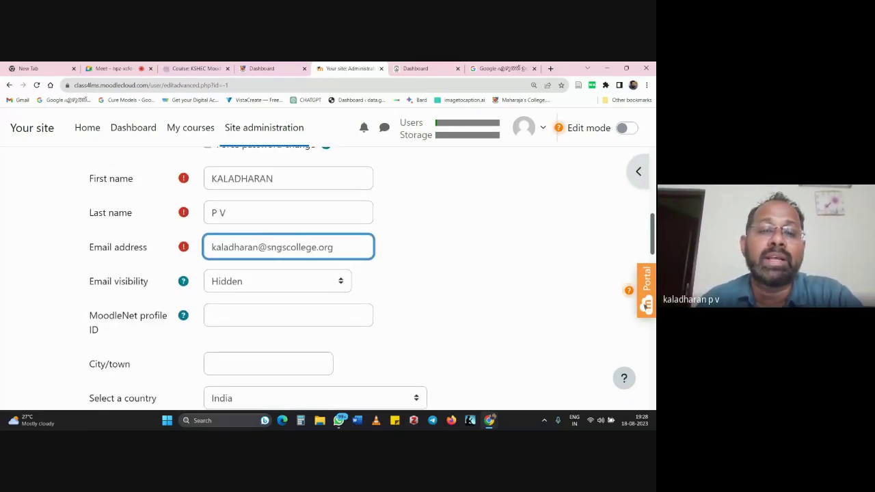
scroll(271, 245, "down", 1)
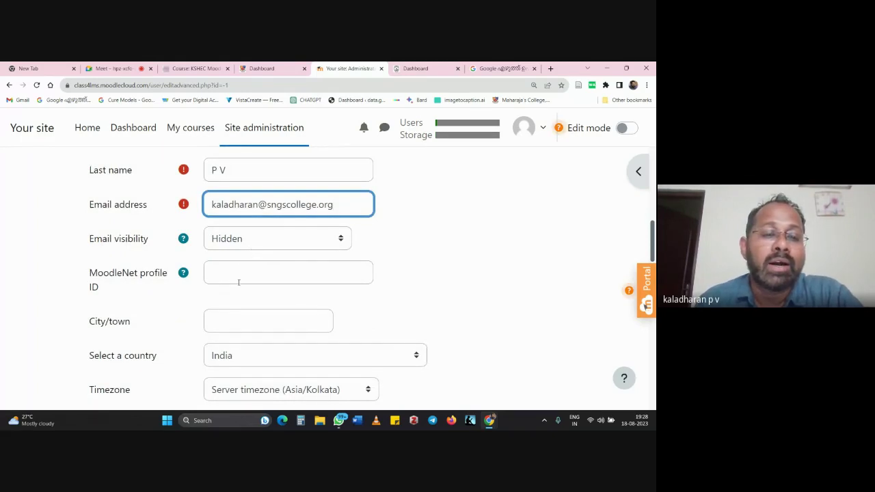
scroll(239, 280, "down", 2)
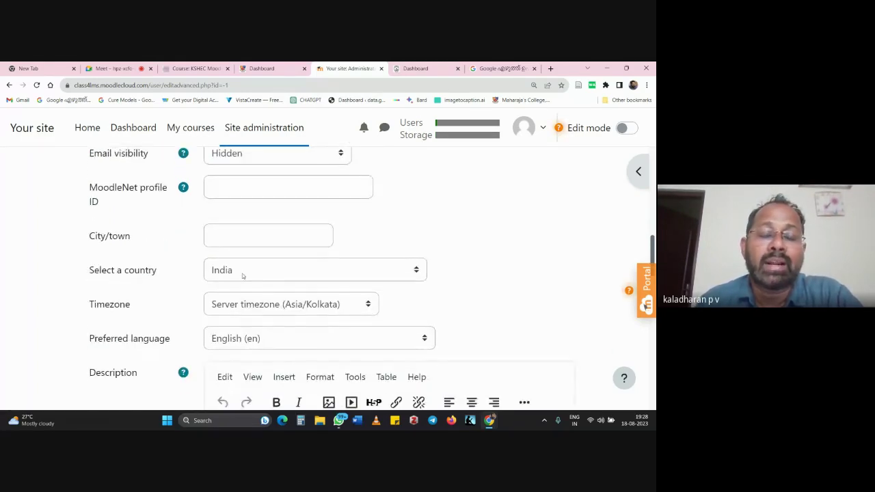
scroll(250, 265, "up", 7)
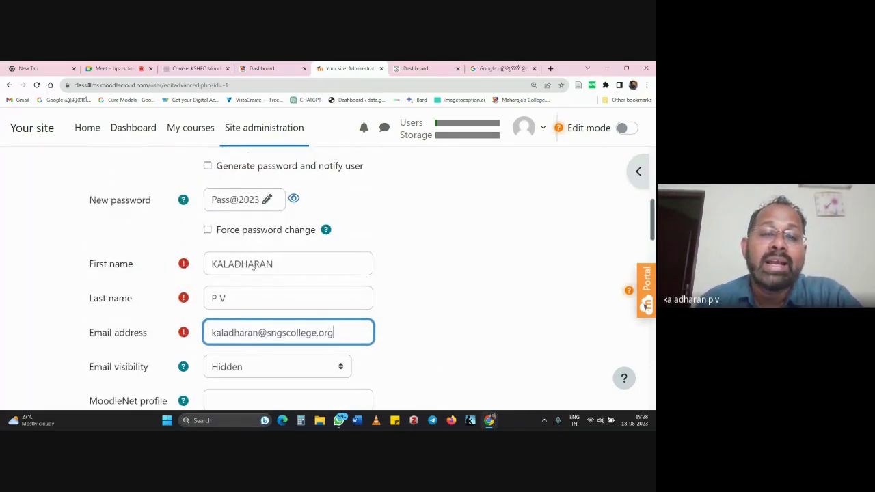
scroll(251, 268, "up", 3)
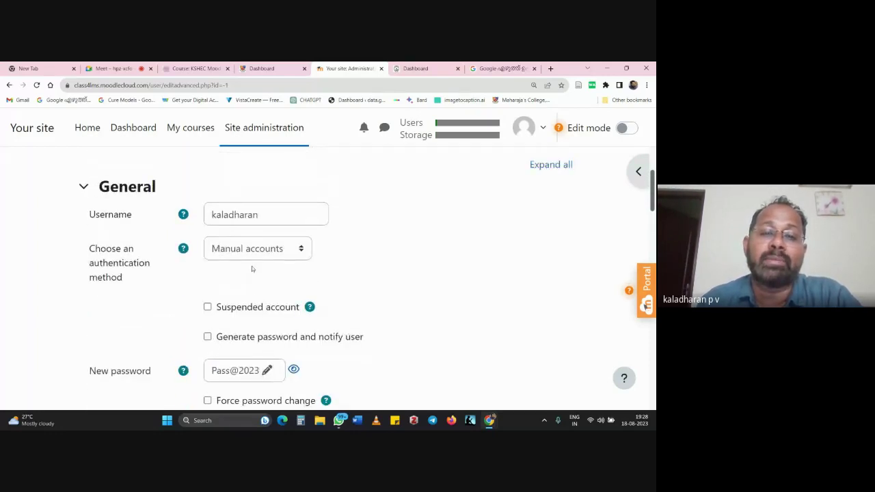
scroll(251, 269, "down", 5)
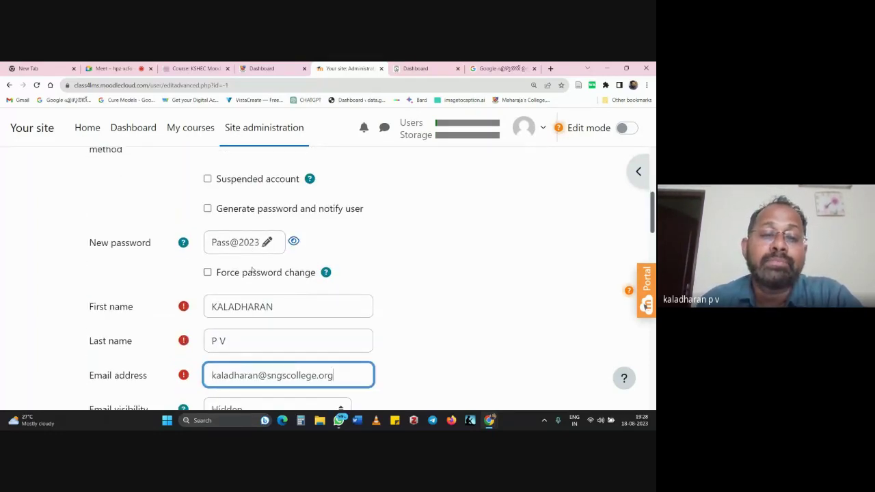
scroll(252, 269, "down", 1)
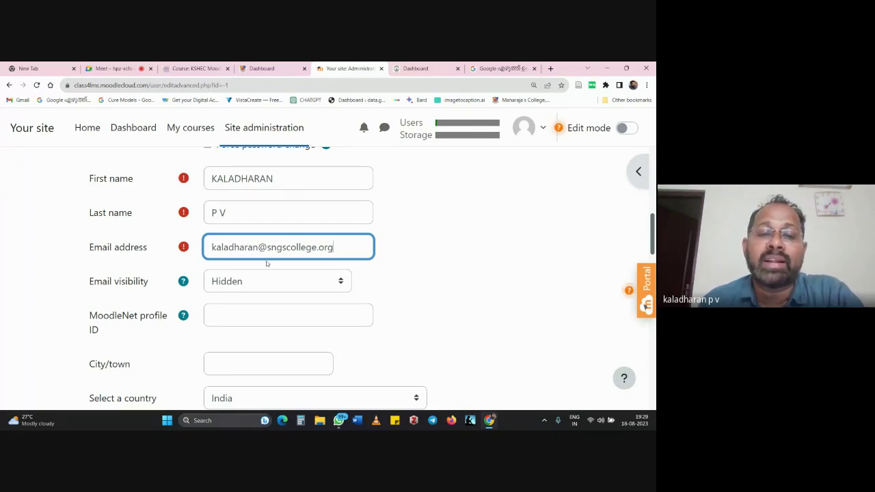
- Create the new user account and review the updated list of 2 users
scroll(267, 264, "down", 5)
scroll(271, 261, "down", 8)
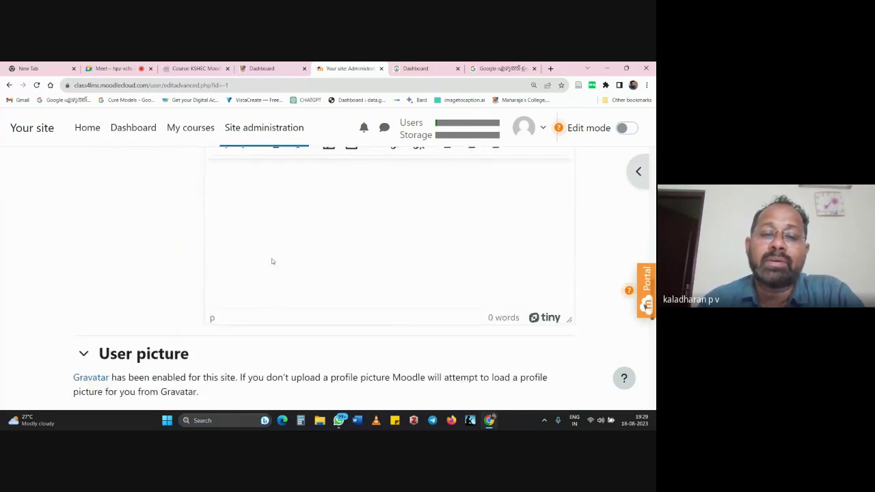
scroll(272, 260, "down", 8)
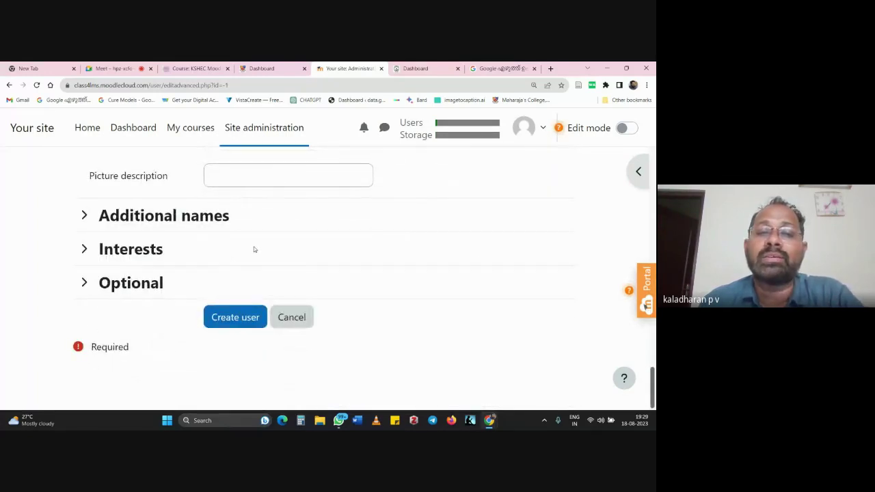
left_click(242, 320)
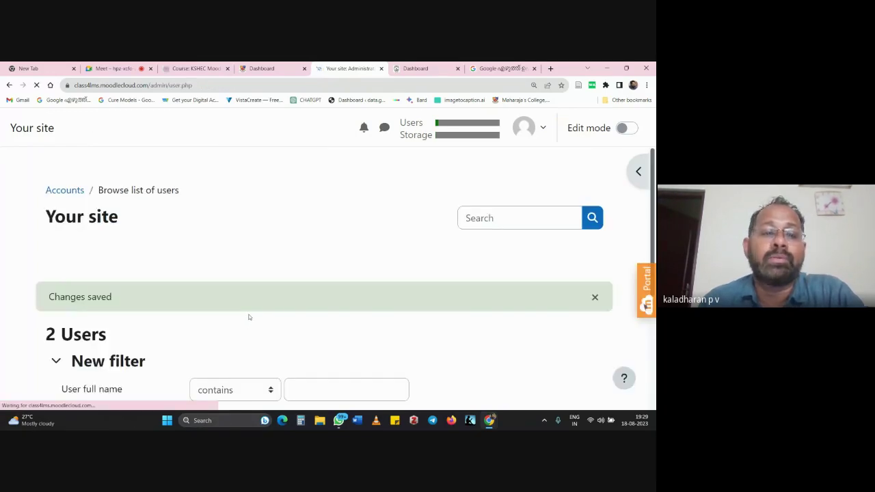
scroll(253, 314, "down", 1)
scroll(253, 314, "down", 1)
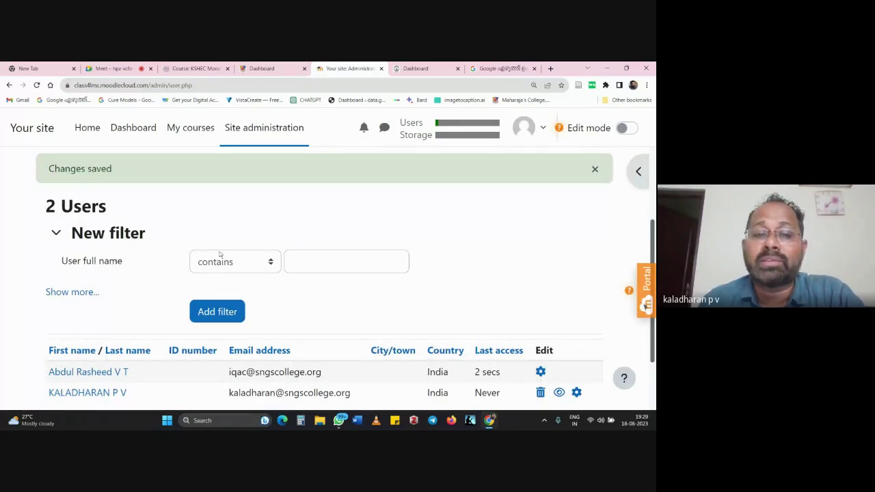
scroll(242, 264, "down", 1)
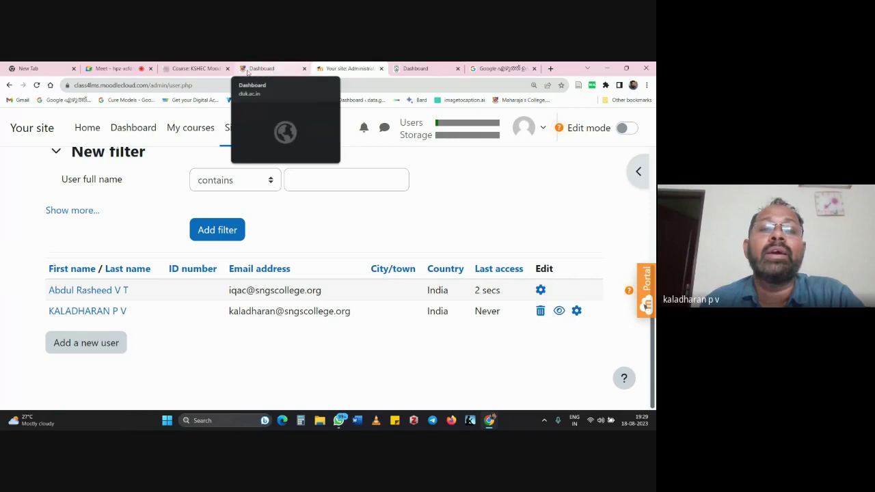
left_click(192, 69)
- Go to the Users section of the KSHEC site's Site Administration
scroll(73, 171, "up", 5)
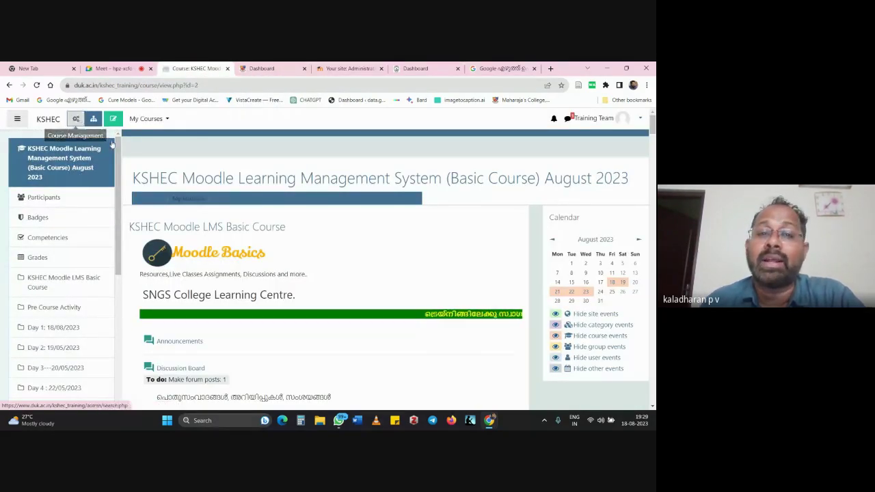
left_click(76, 120)
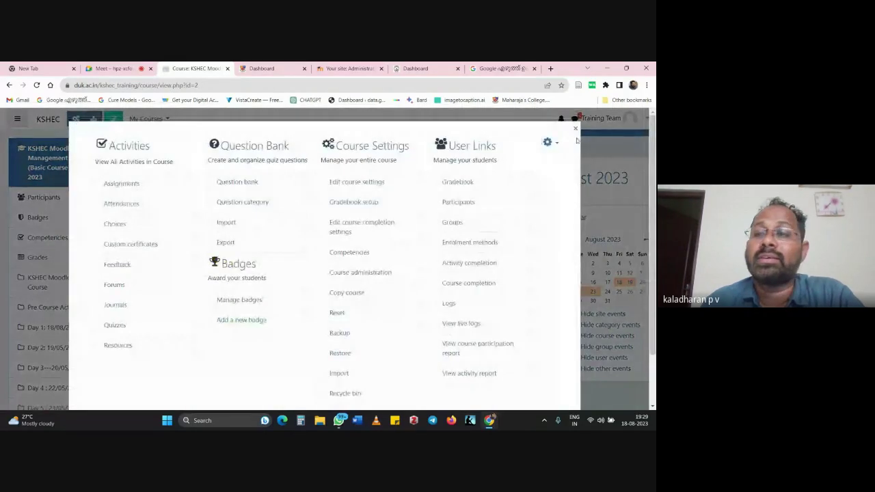
left_click(576, 127)
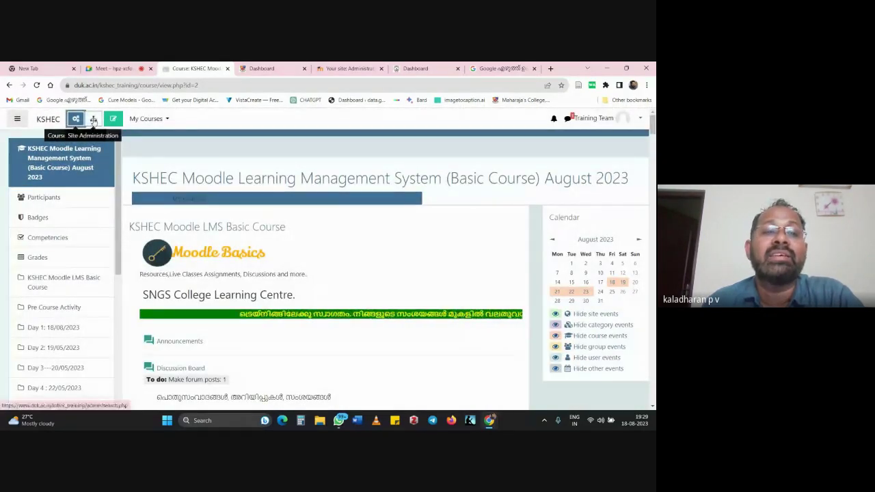
left_click(93, 119)
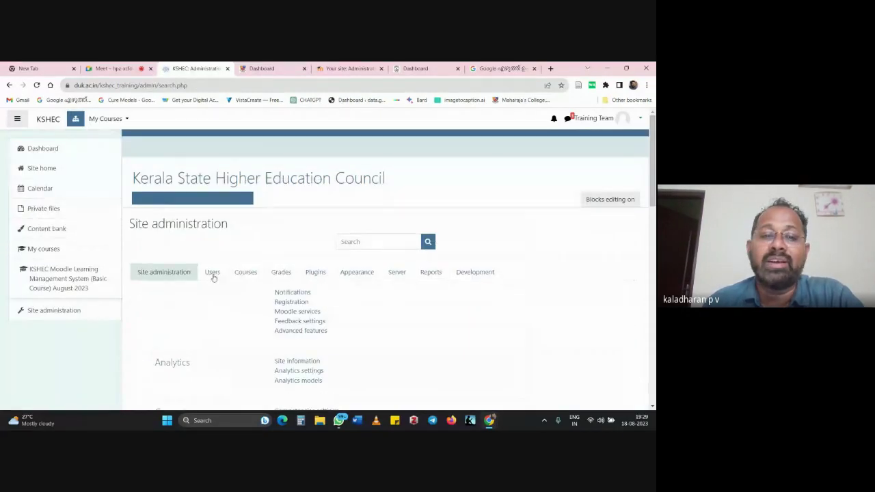
left_click(212, 272)
scroll(303, 283, "down", 1)
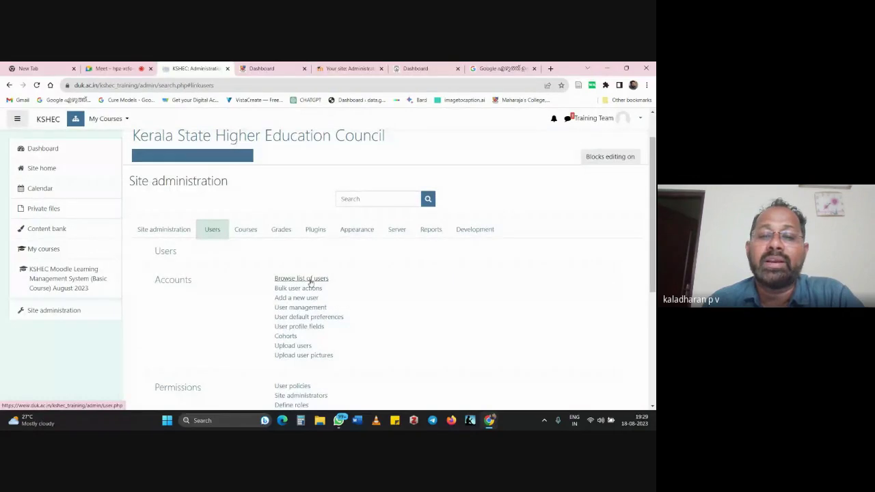
scroll(309, 273, "down", 1)
- Browse the KSHEC site's list of 293 users and their access details
left_click(313, 236)
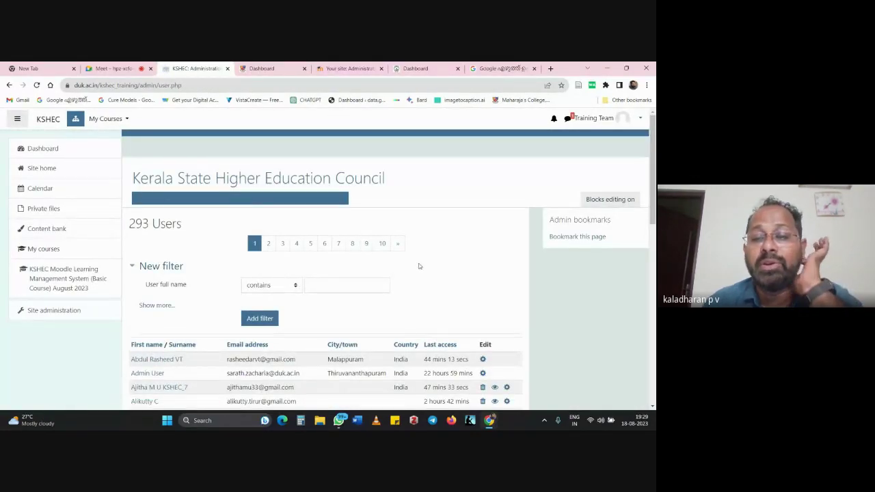
scroll(419, 266, "down", 2)
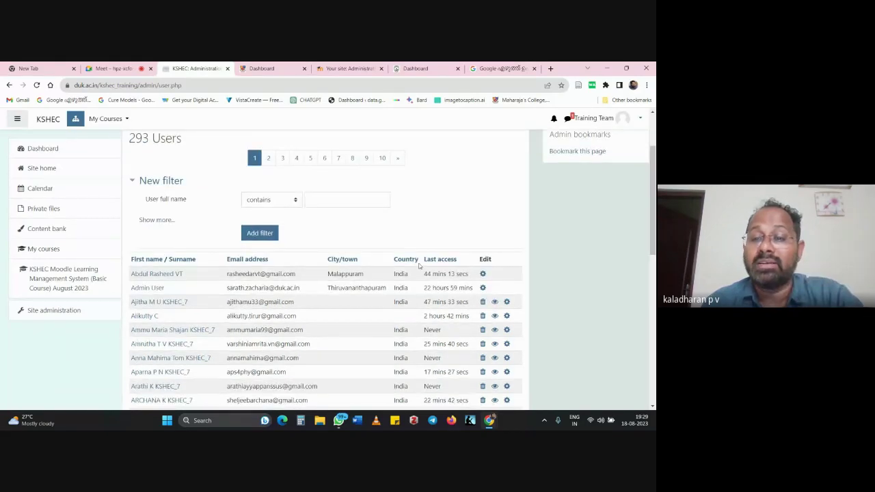
scroll(419, 266, "down", 1)
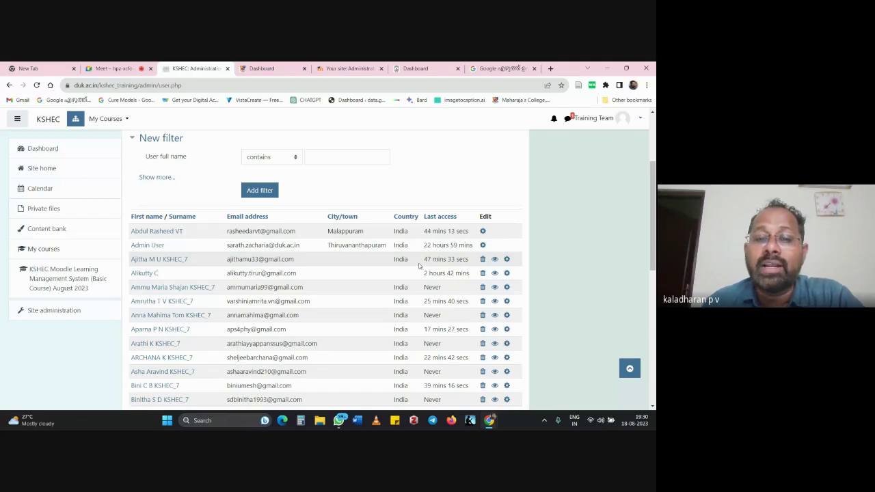
scroll(419, 266, "down", 2)
scroll(419, 266, "down", 5)
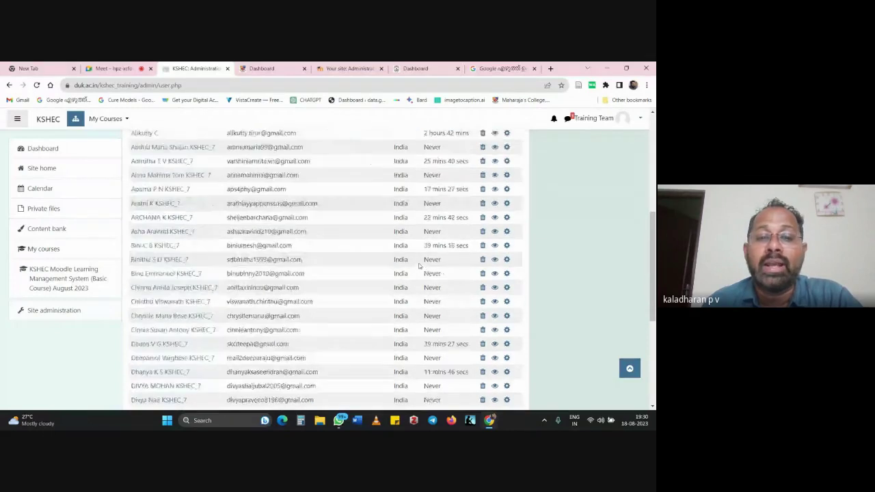
scroll(419, 266, "down", 2)
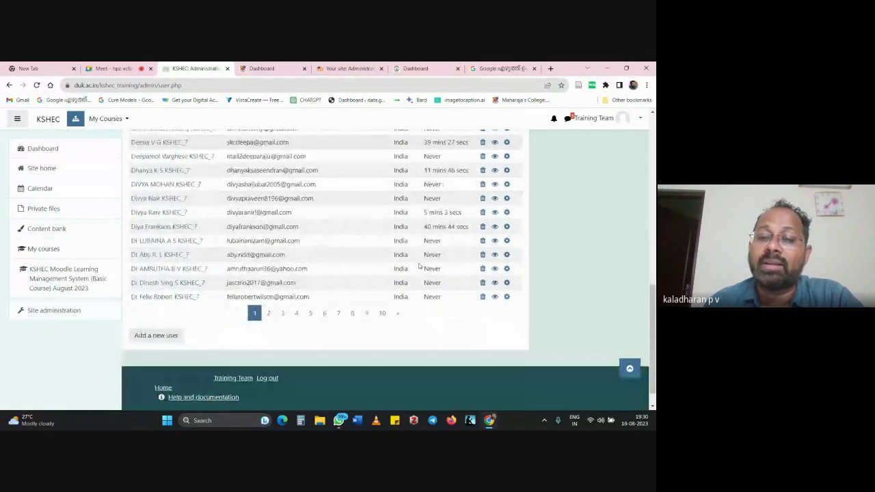
scroll(418, 266, "up", 8)
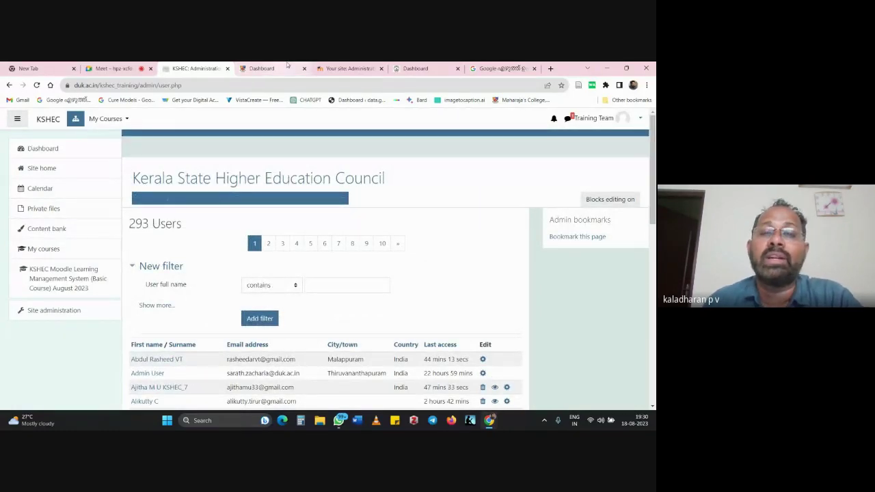
- Return to MoodleCloud and go to Site administration > Users > Add a new user
left_click(358, 68)
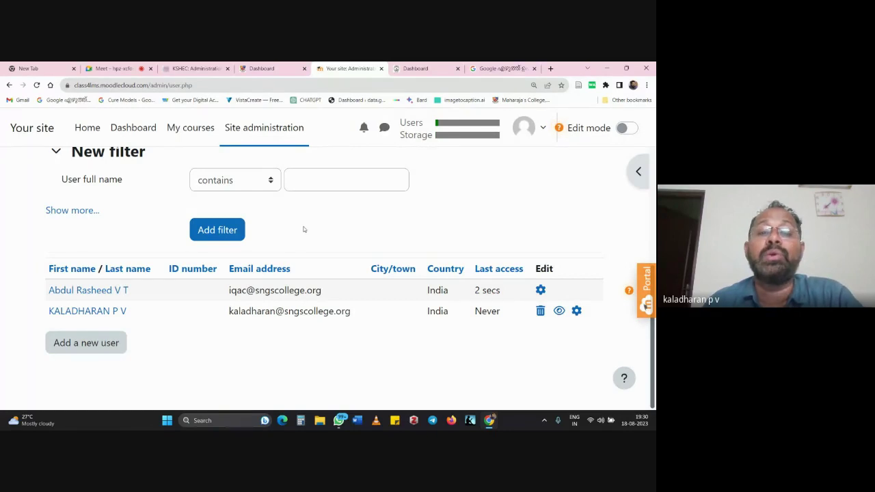
scroll(287, 248, "up", 3)
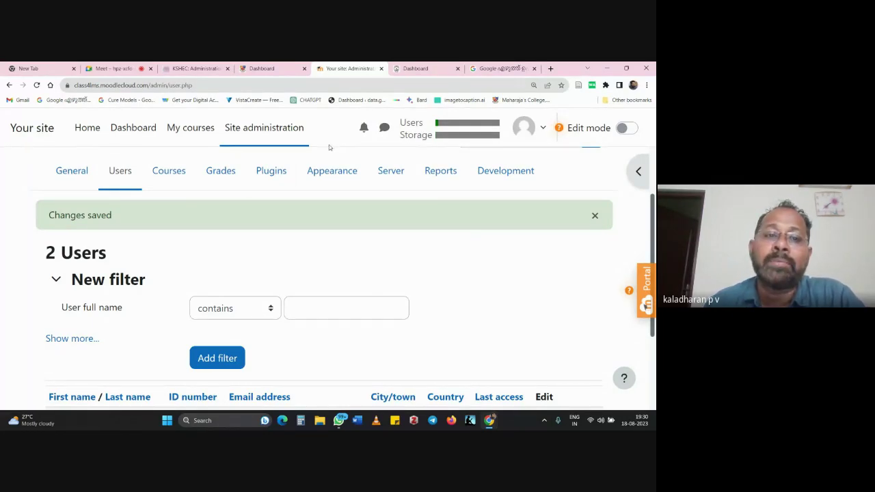
left_click(276, 134)
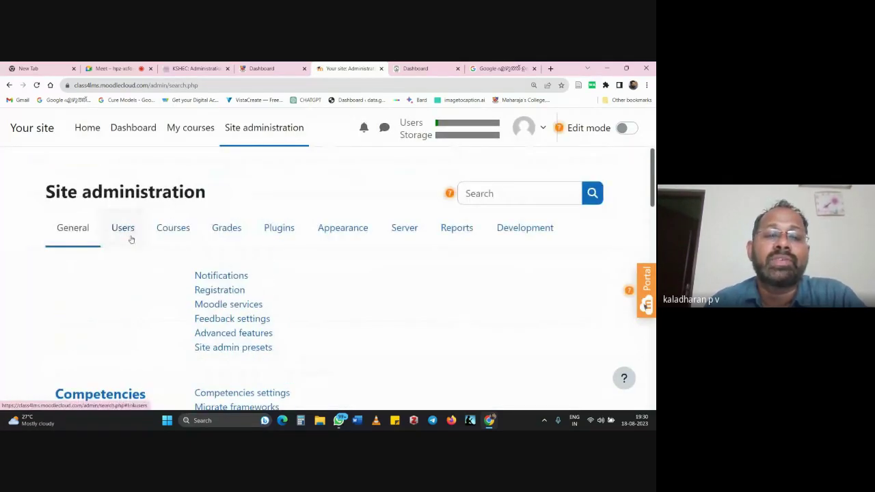
left_click(123, 228)
scroll(232, 253, "down", 2)
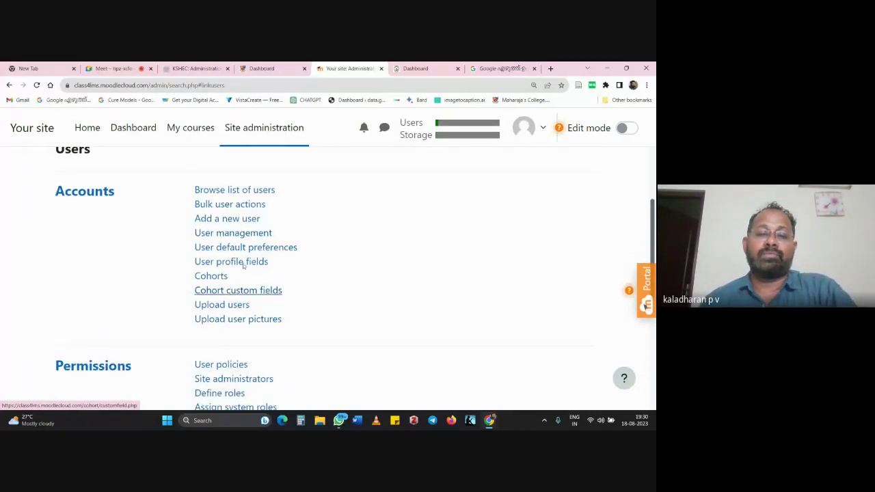
left_click(237, 219)
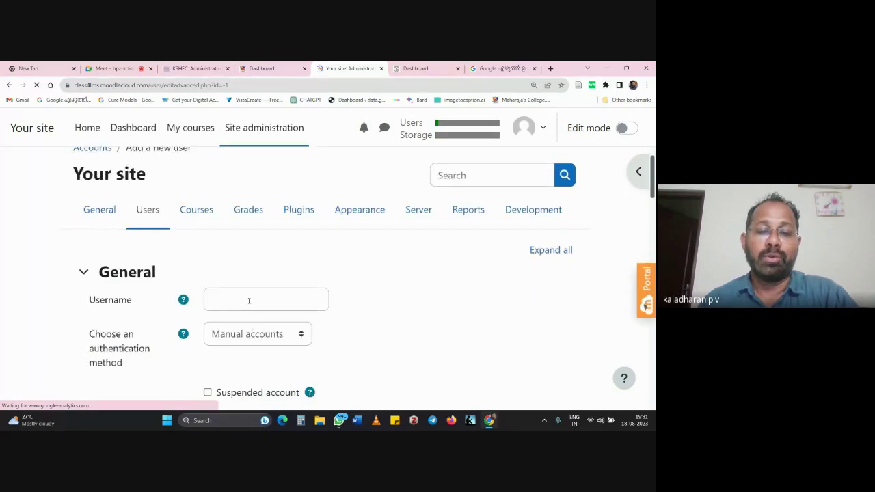
- Enter the username student1 and a new password, revealing it to check
left_click(249, 301)
type("stude")
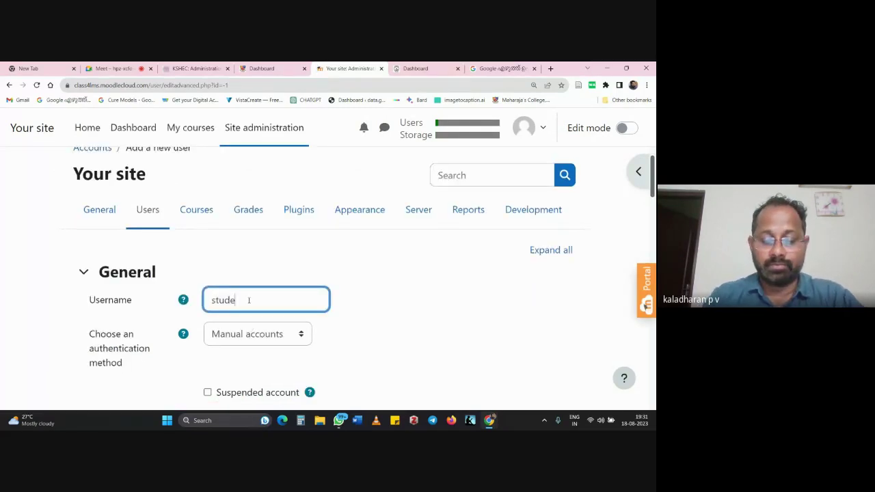
type("nt1")
scroll(256, 296, "down", 2)
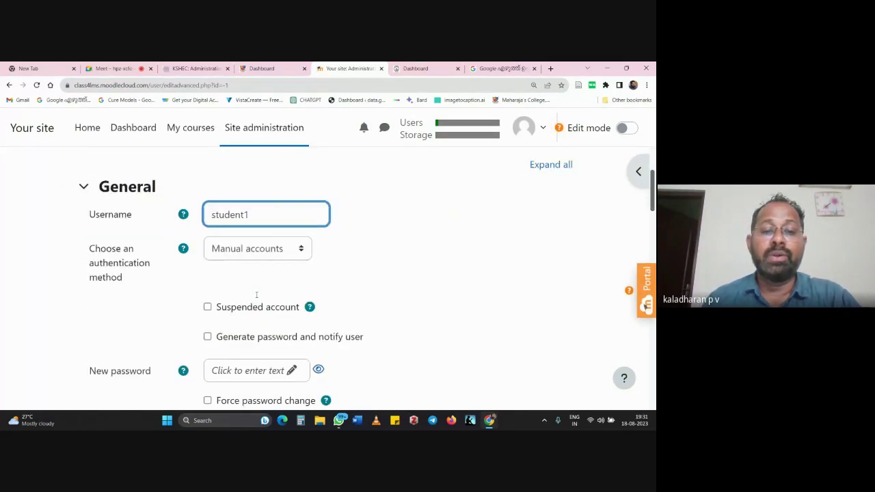
left_click(254, 284)
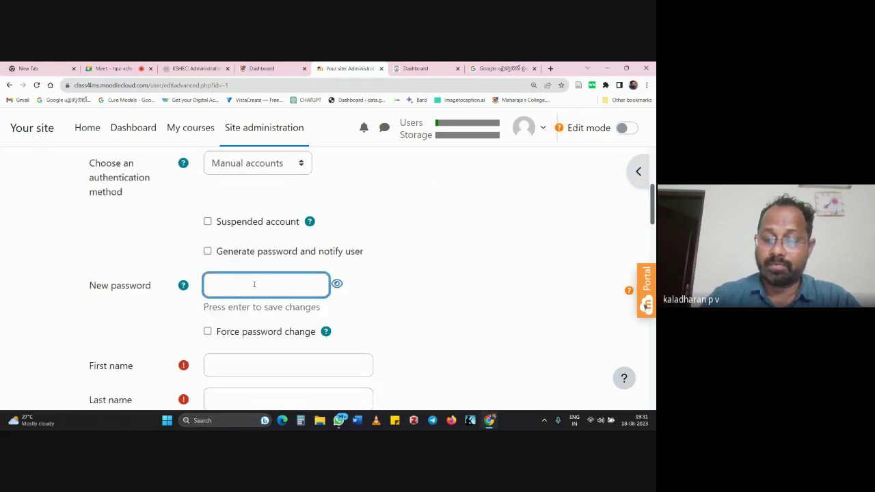
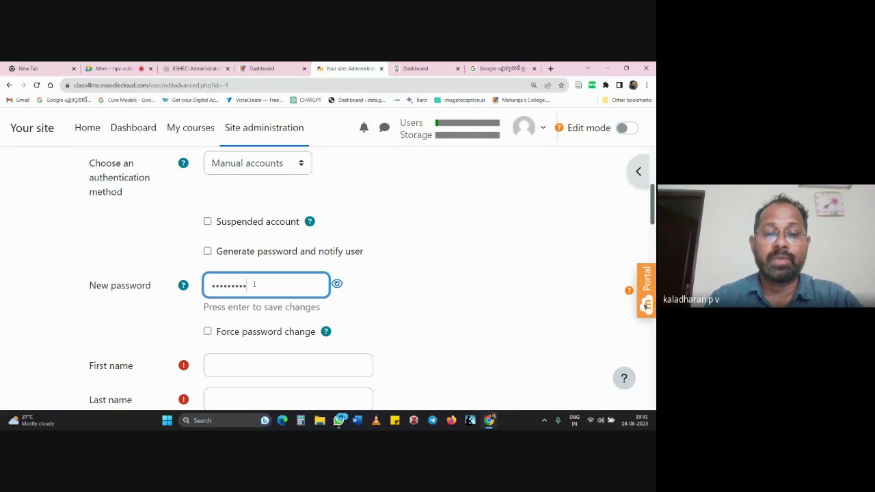
scroll(254, 284, "down", 1)
left_click(337, 242)
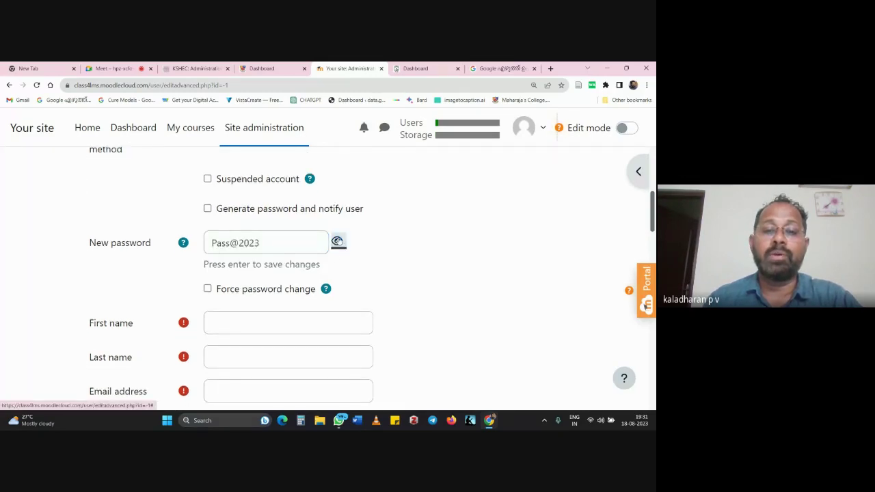
scroll(337, 242, "down", 3)
- Fill in the user's first name, last name and e-mail address, then create the user
left_click(248, 198)
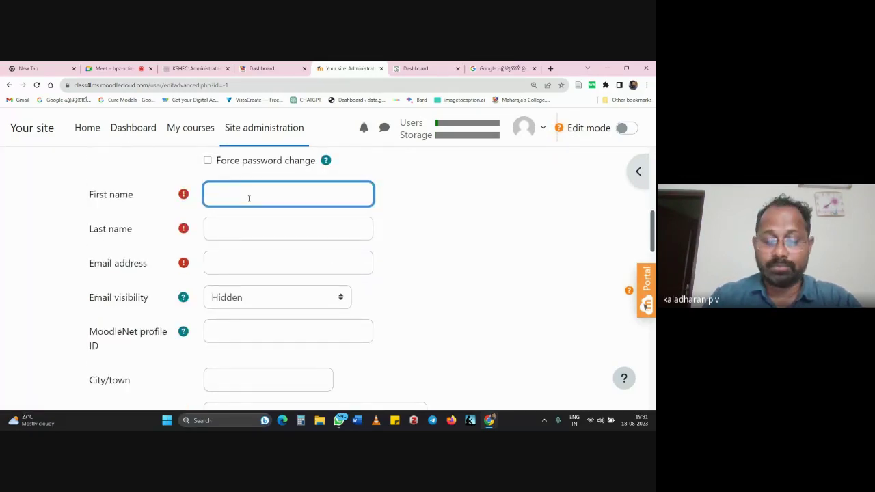
type("Stud")
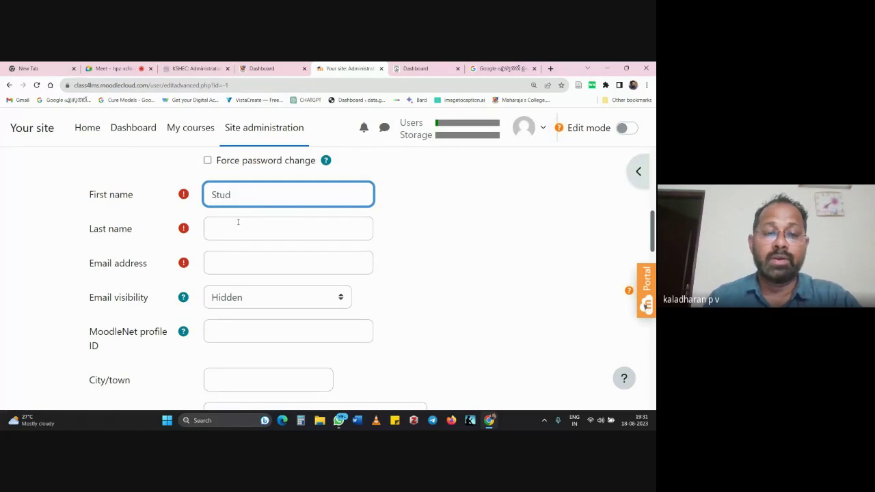
left_click(241, 229)
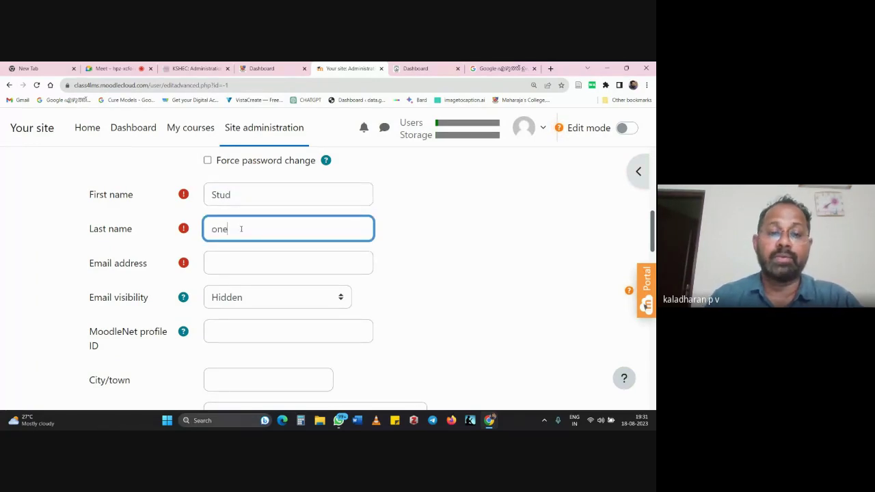
left_click(236, 264)
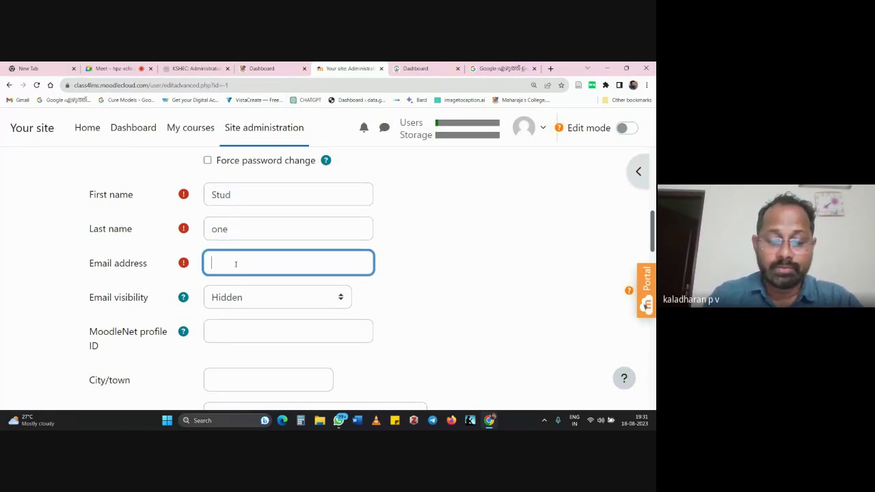
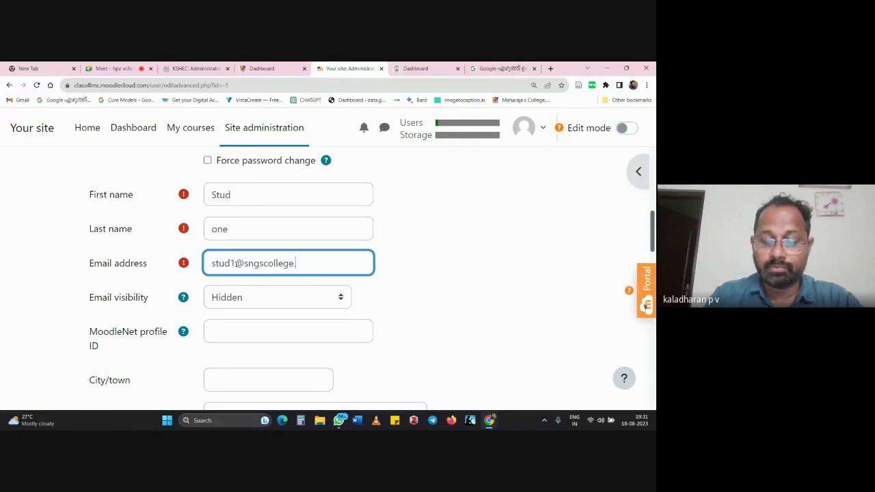
scroll(263, 274, "down", 2)
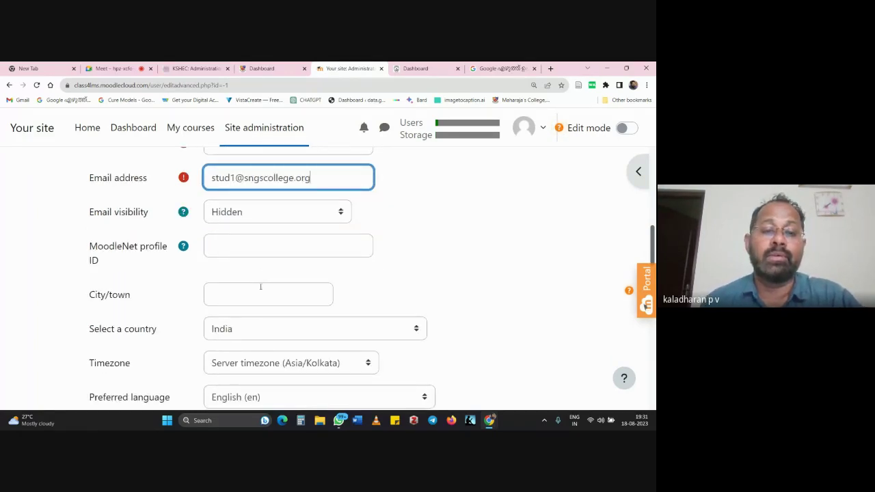
scroll(269, 296, "down", 15)
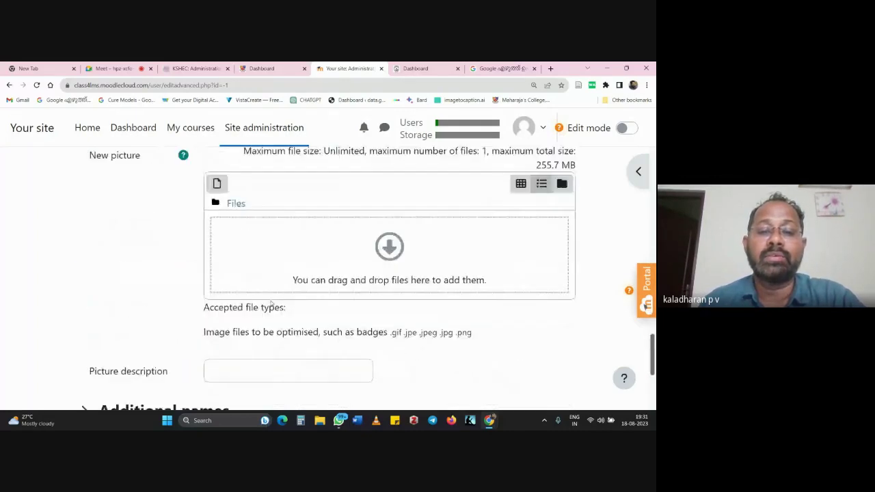
scroll(270, 304, "down", 3)
scroll(325, 321, "up", 7)
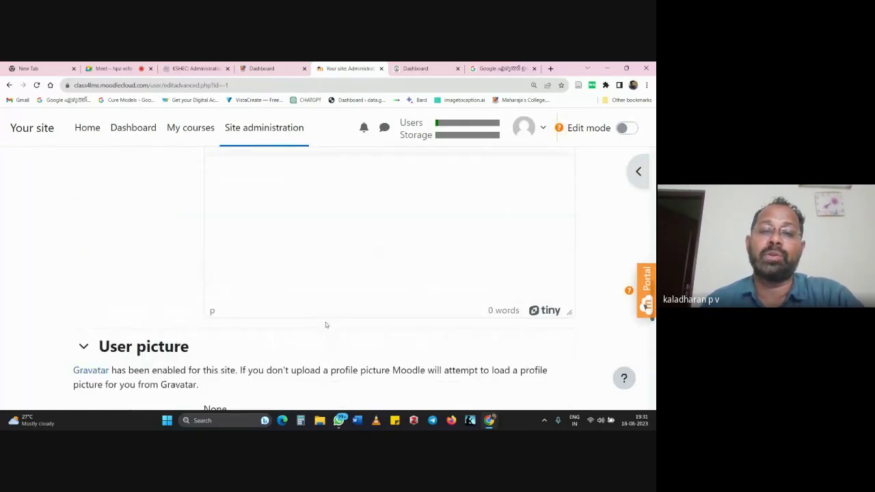
scroll(326, 322, "up", 5)
scroll(324, 328, "down", 20)
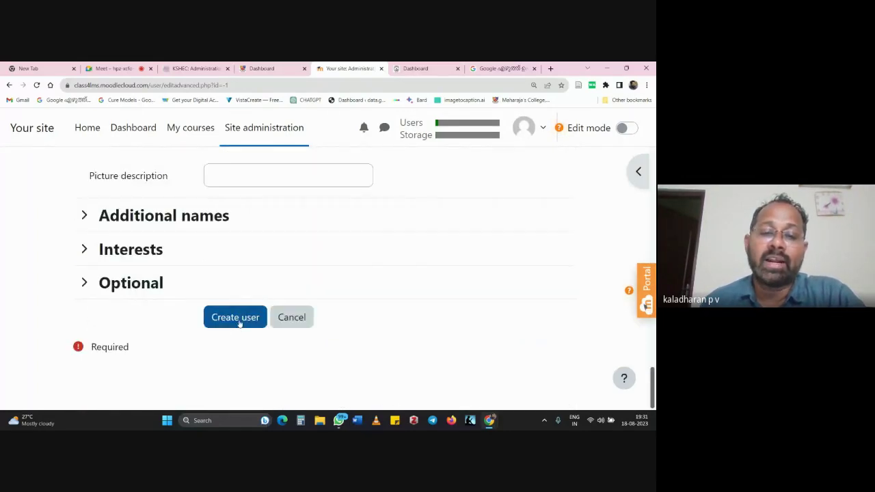
left_click(239, 324)
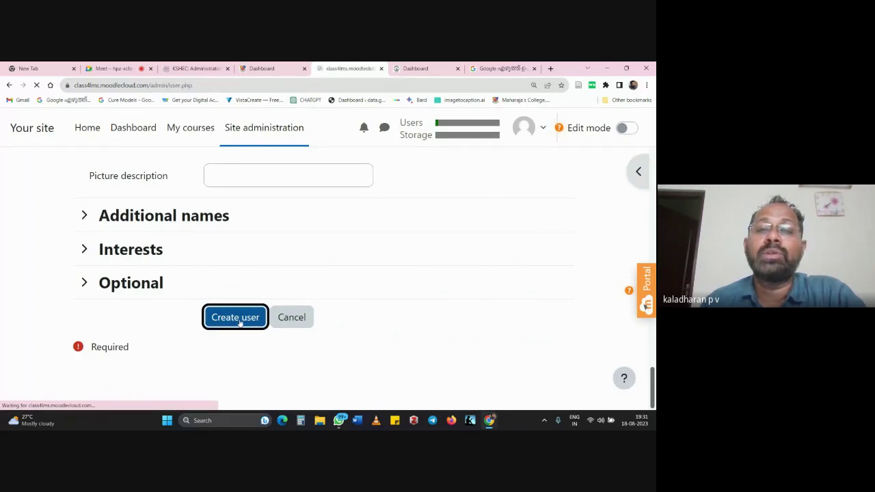
- Review the user list, now showing 3 users including the new account, and scroll to the top
scroll(325, 293, "down", 3)
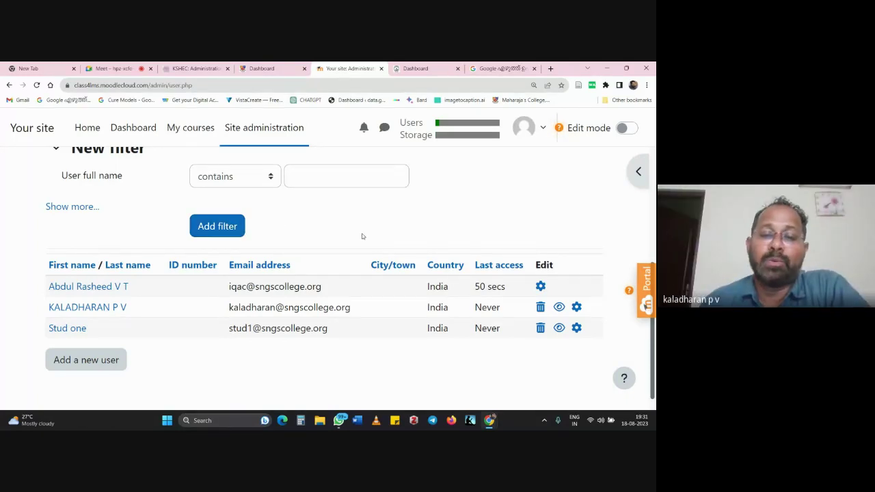
scroll(326, 217, "up", 3)
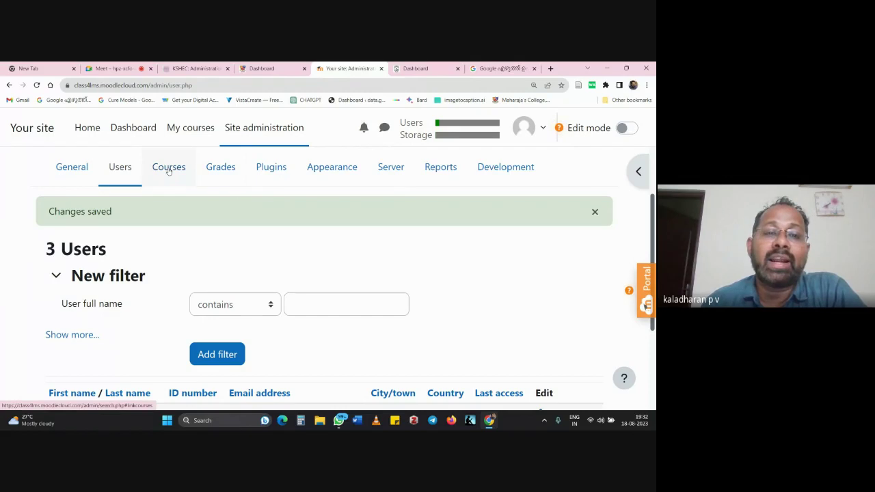
scroll(102, 150, "up", 2)
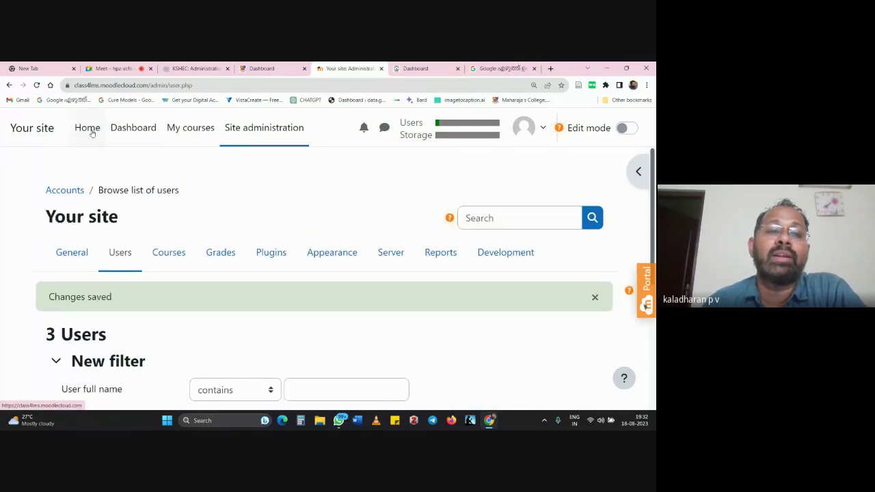
- Go to the site home page, then to My courses
left_click(92, 131)
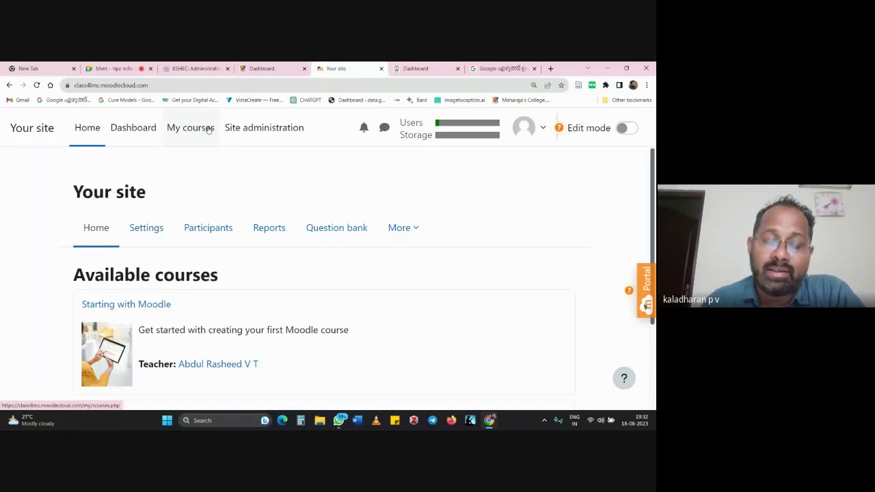
left_click(197, 132)
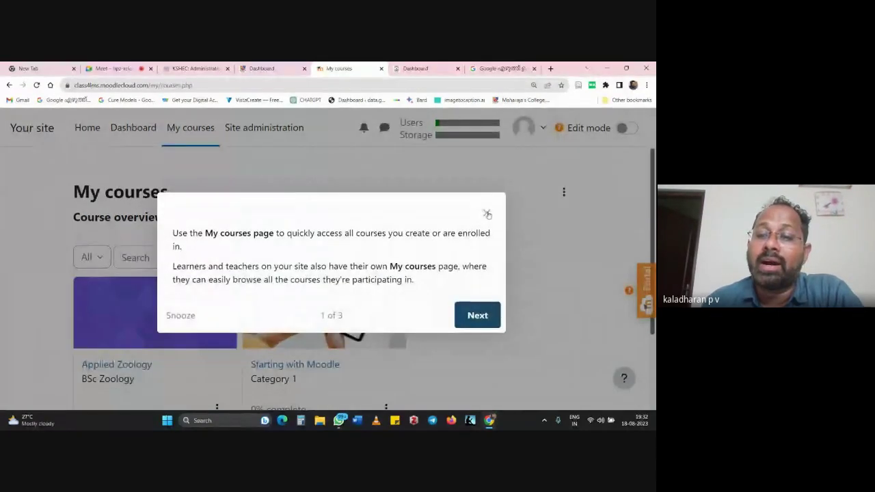
- Dismiss the My courses tour and open the Applied Zoology course
left_click(487, 215)
scroll(408, 284, "down", 2)
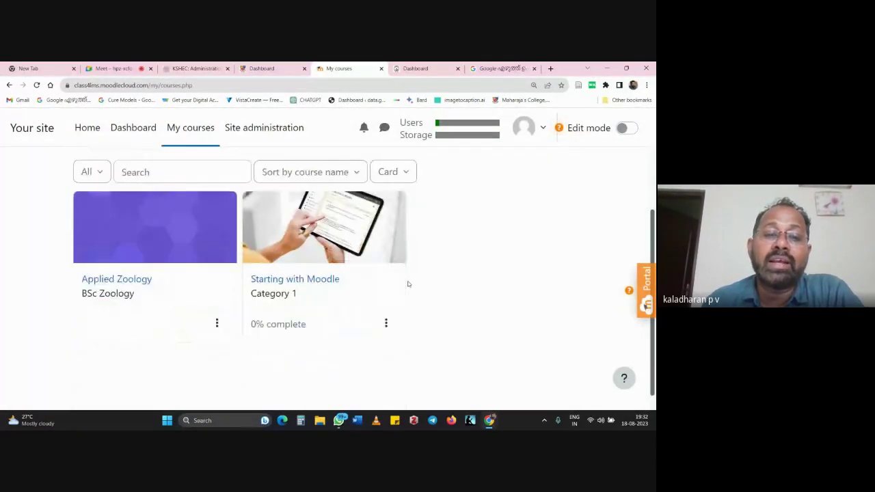
scroll(407, 281, "up", 2)
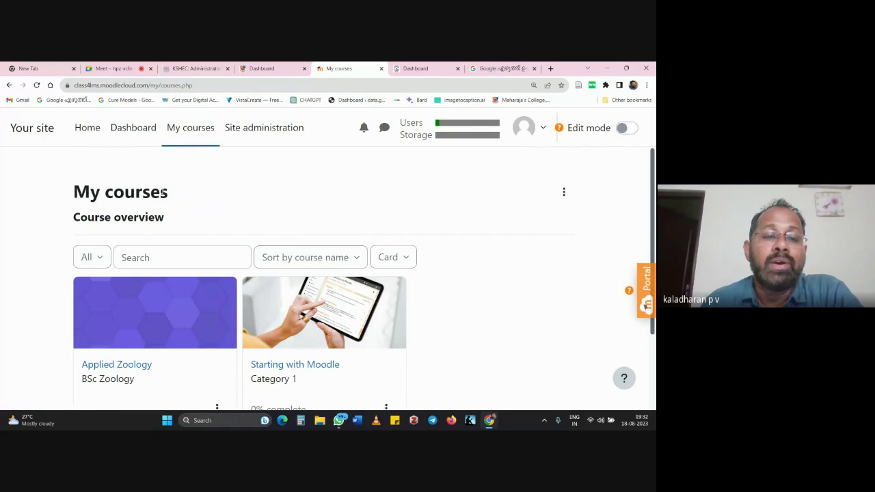
scroll(164, 193, "down", 2)
left_click(131, 263)
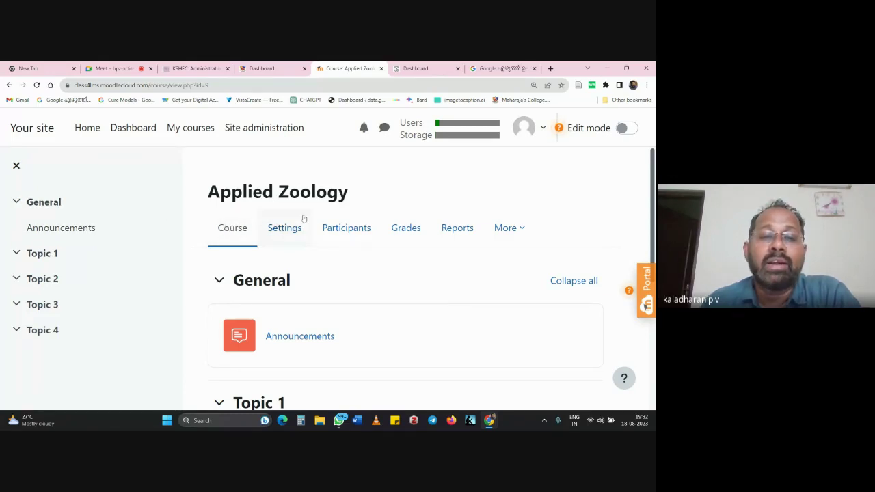
- View Applied Zoology's Participants list, reopening it via the dashboard, showing 1 participant
left_click(357, 229)
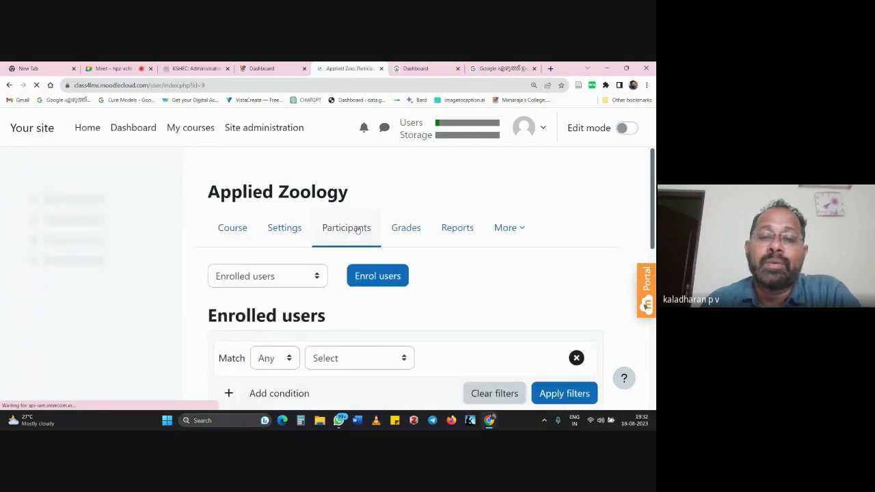
scroll(358, 228, "down", 3)
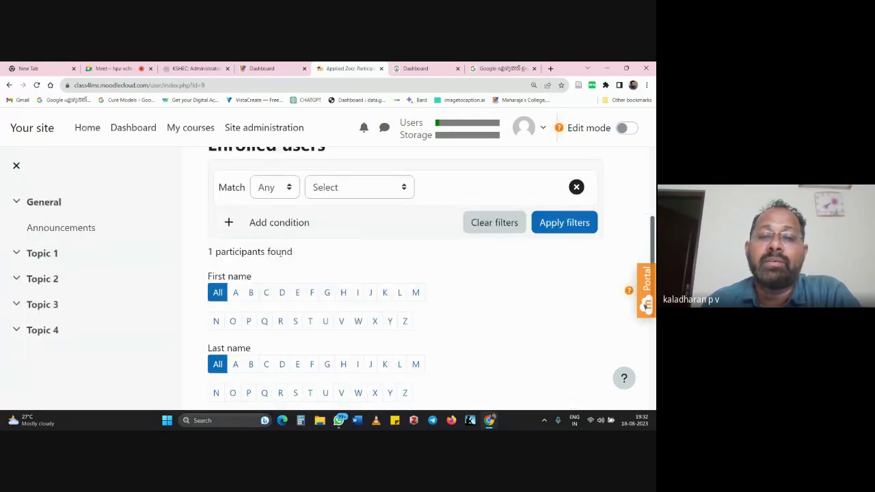
scroll(285, 254, "down", 3)
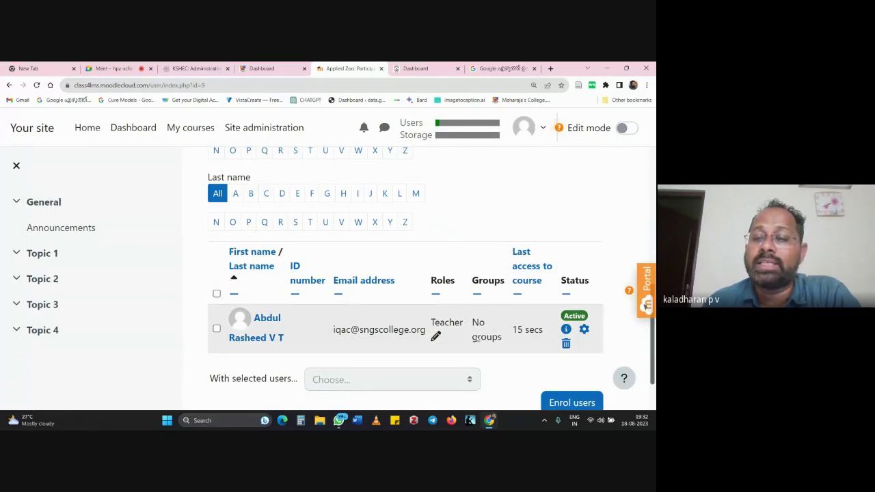
scroll(396, 312, "up", 5)
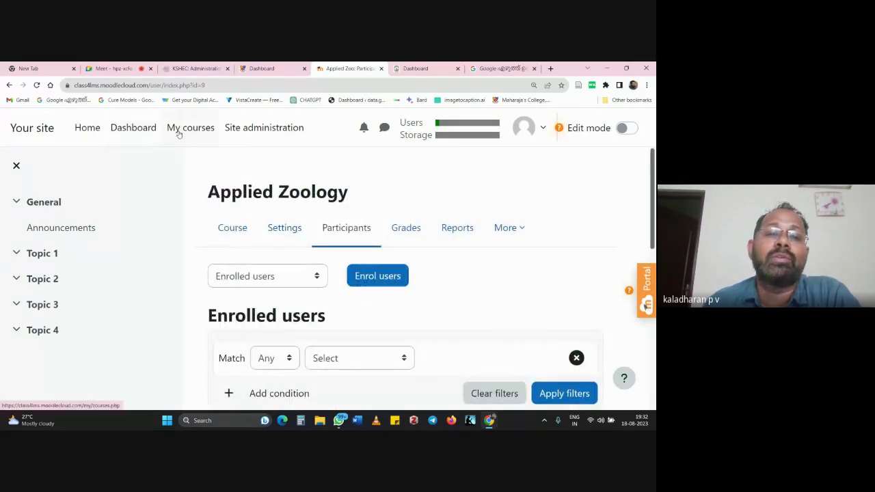
left_click(132, 129)
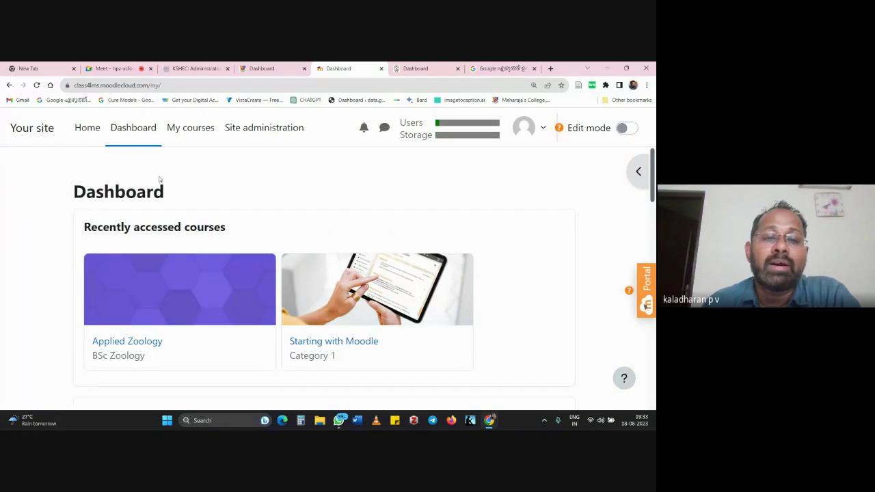
left_click(141, 342)
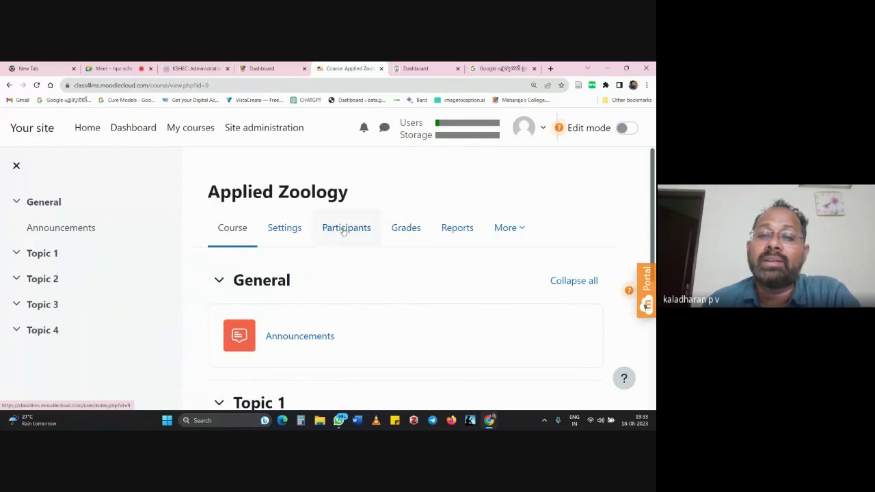
left_click(344, 232)
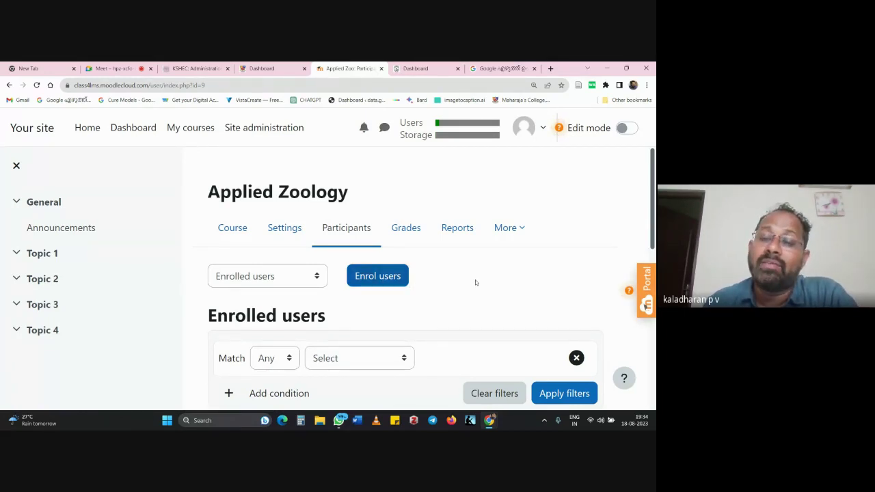
scroll(475, 283, "down", 4)
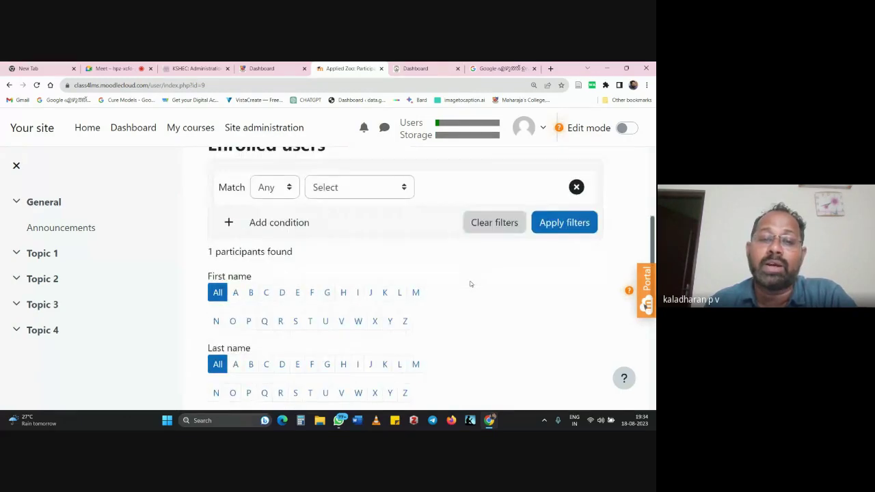
scroll(470, 283, "up", 2)
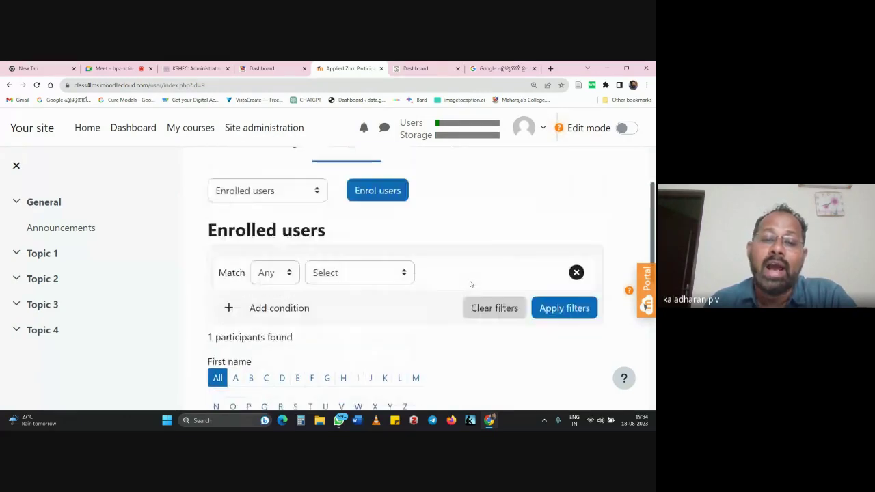
- Enrol the second user in Applied Zoology with the Teacher role, bringing participants to 2
left_click(384, 191)
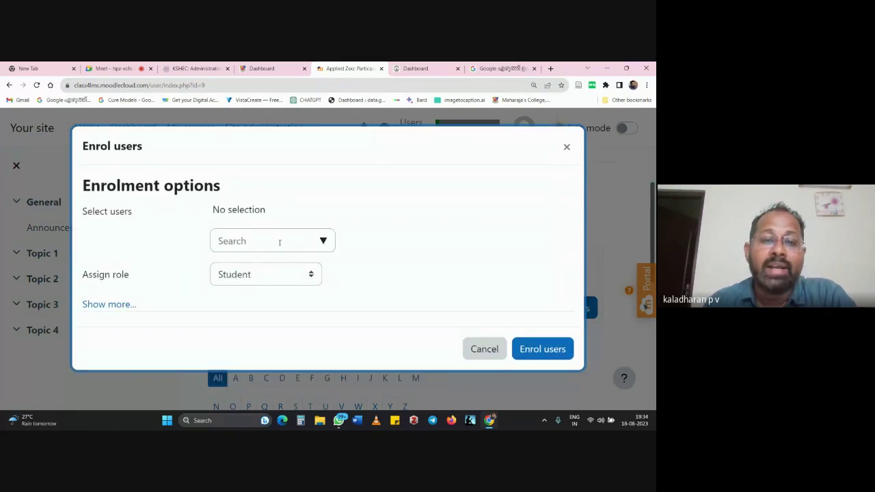
left_click(263, 240)
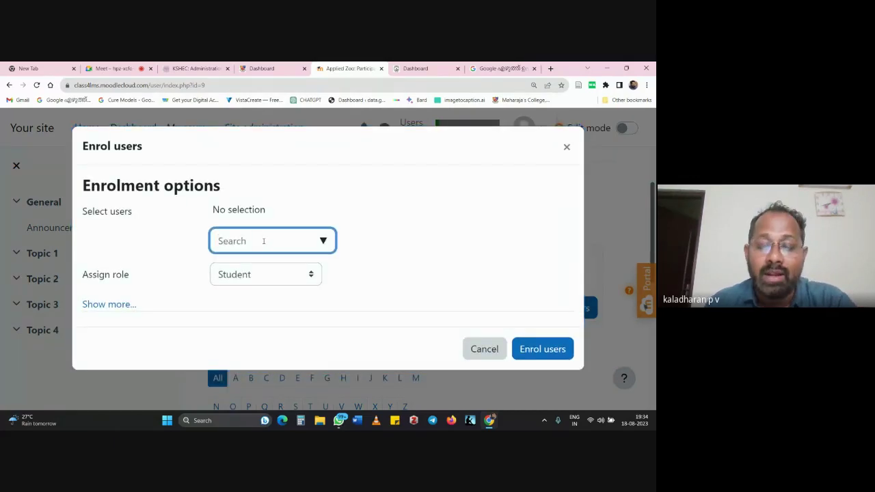
type("s")
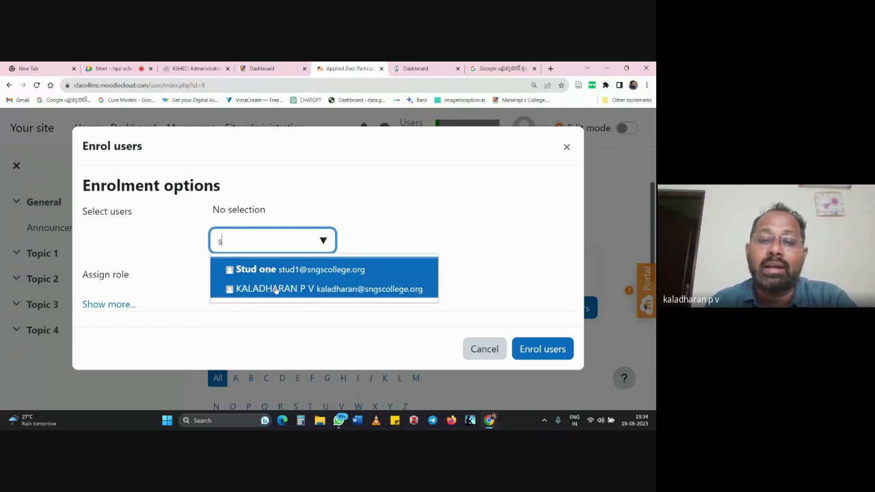
left_click(275, 289)
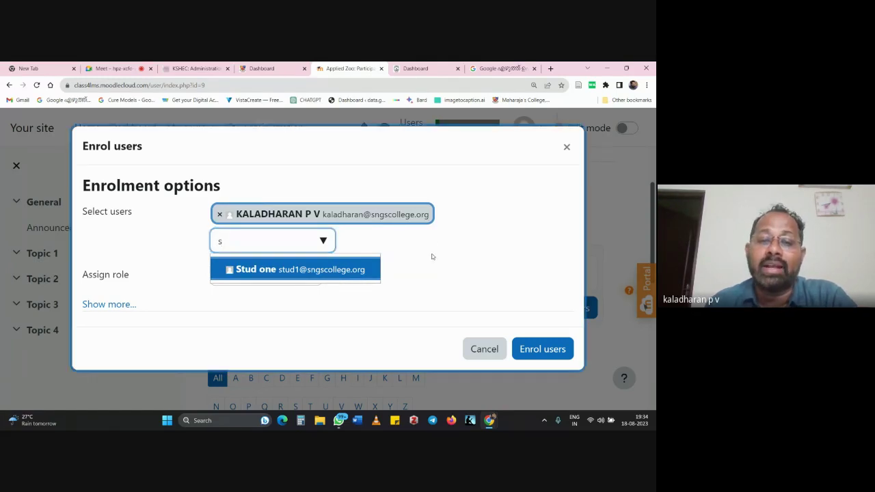
left_click(403, 257)
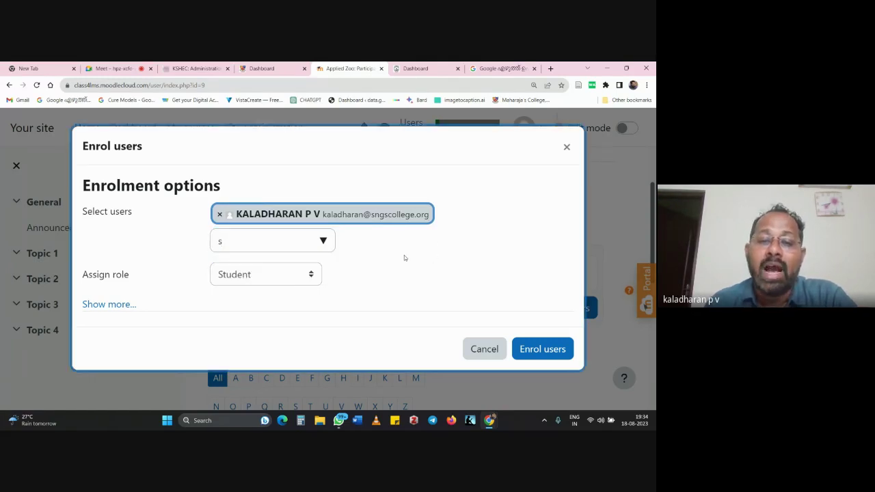
left_click(305, 276)
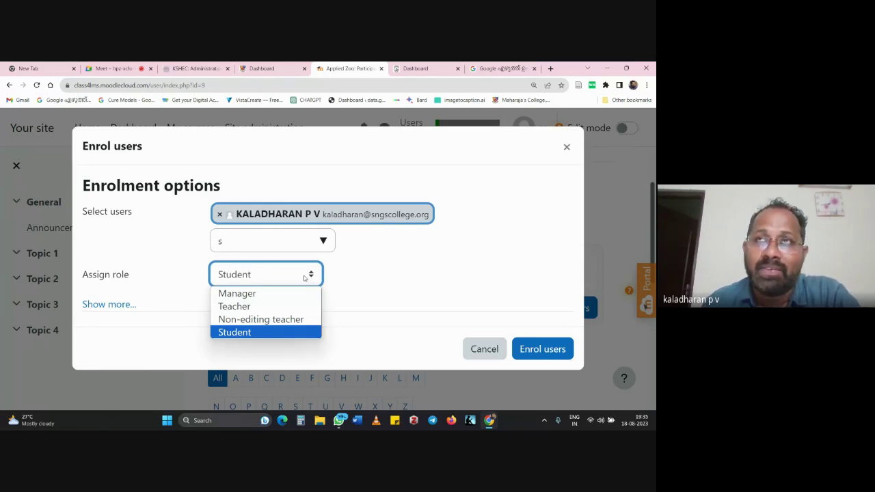
left_click(270, 310)
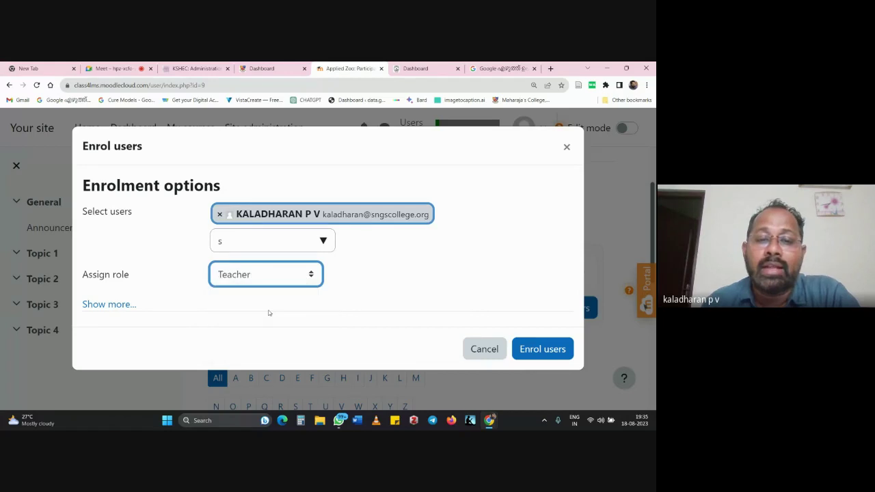
left_click(542, 350)
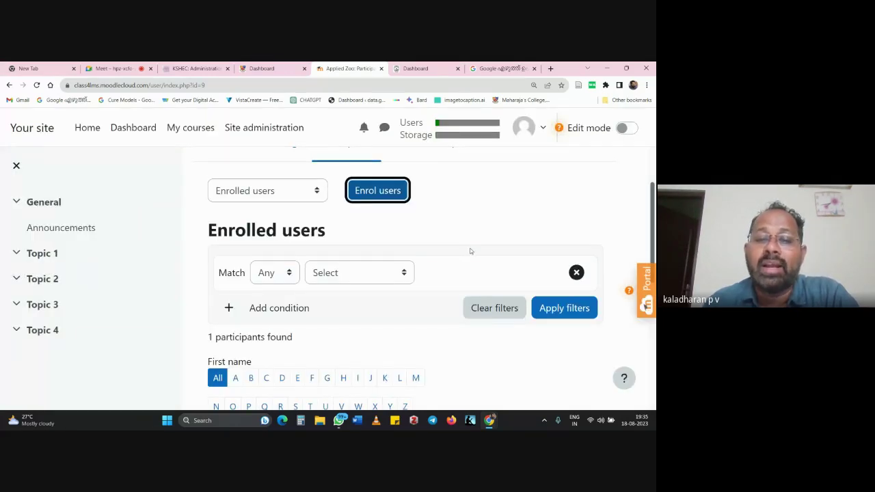
double_click(203, 339)
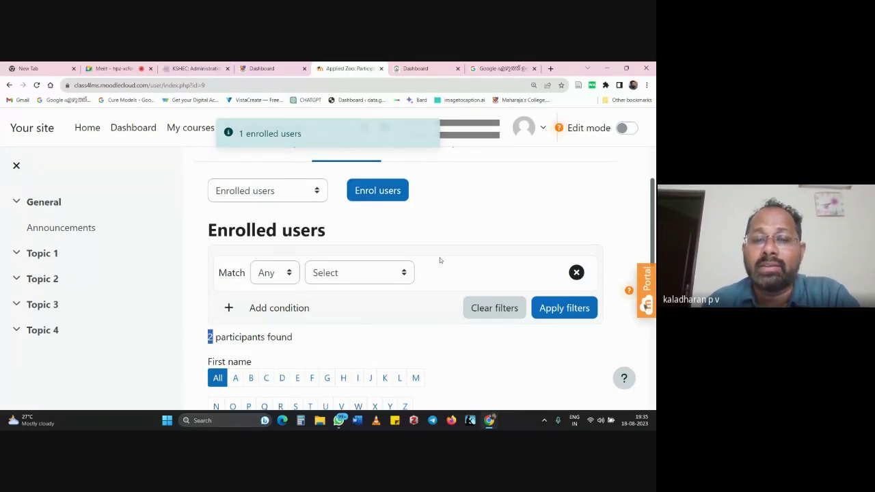
scroll(437, 259, "down", 5)
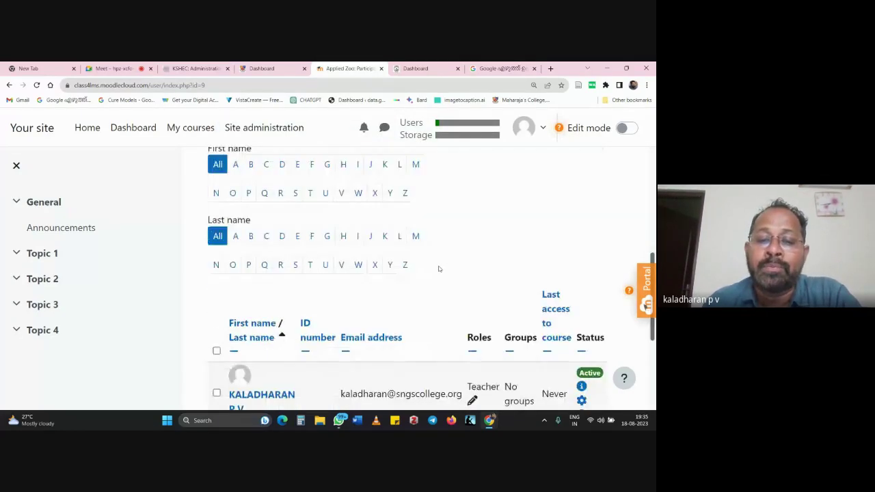
scroll(439, 268, "up", 5)
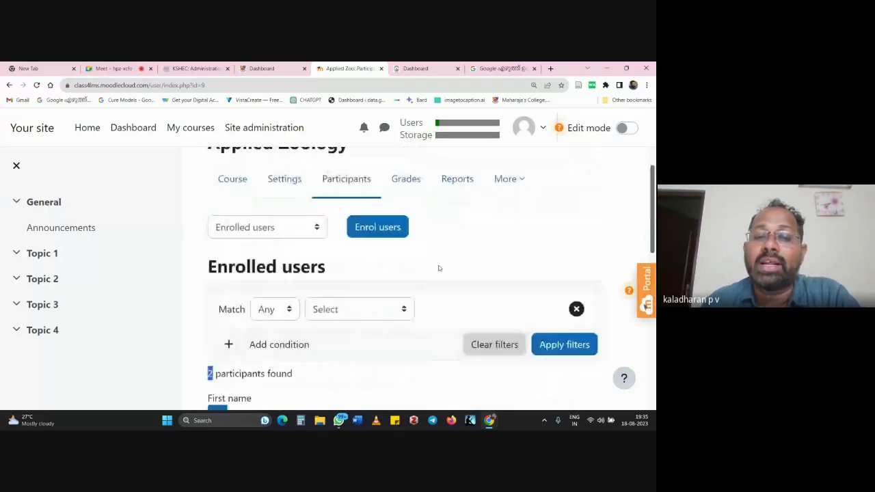
scroll(439, 268, "up", 1)
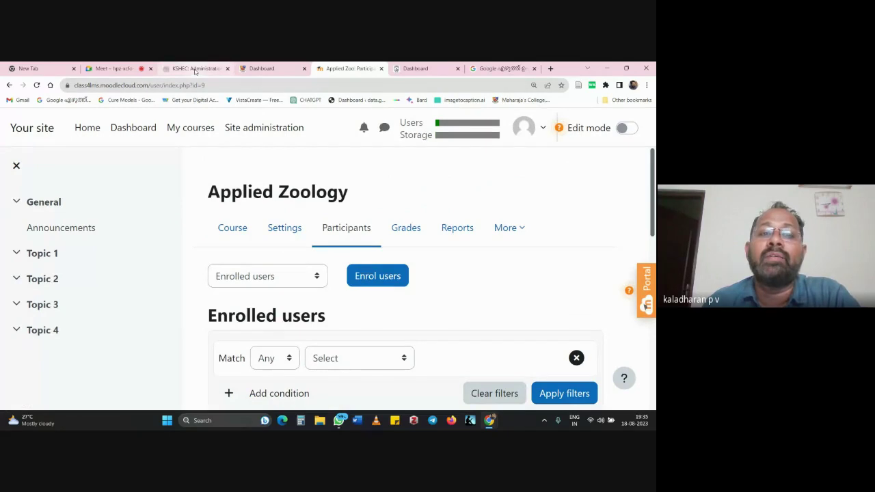
- Switch to the KSHEC site and open the Moodle LMS Basic Course August 2023, toggling the navigation drawer
left_click(195, 69)
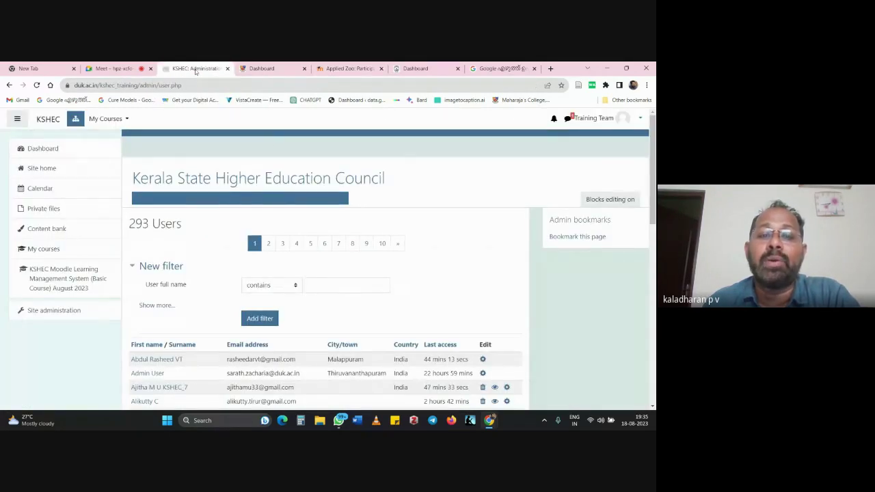
left_click(82, 274)
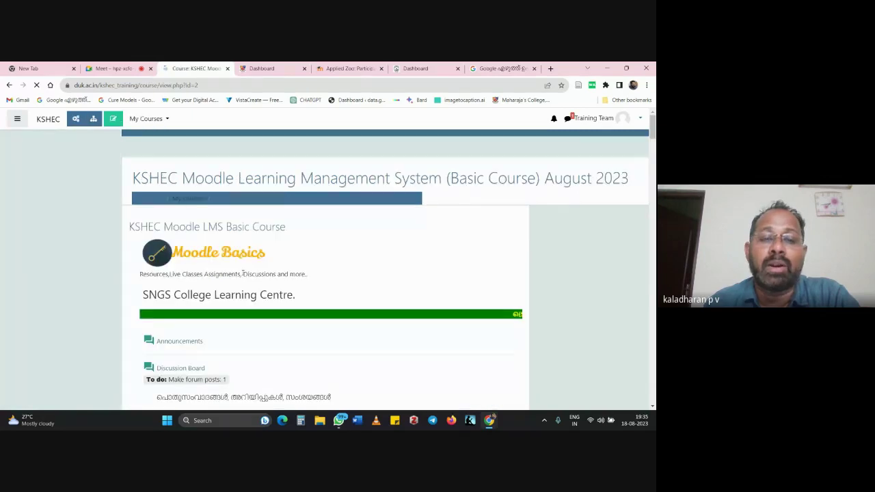
scroll(246, 273, "down", 2)
scroll(247, 273, "up", 2)
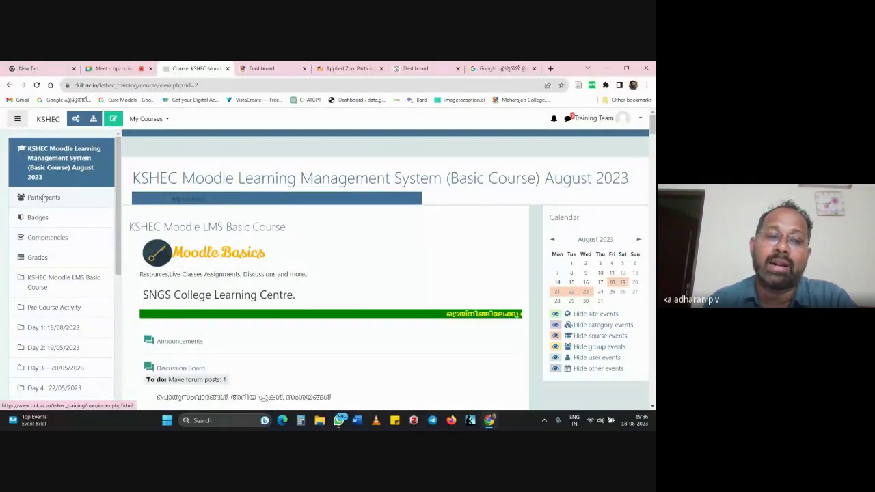
left_click(17, 119)
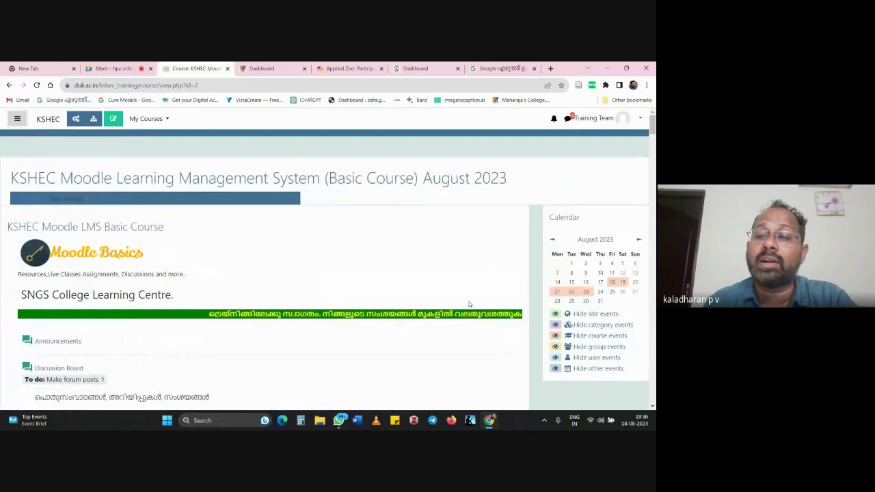
left_click(17, 120)
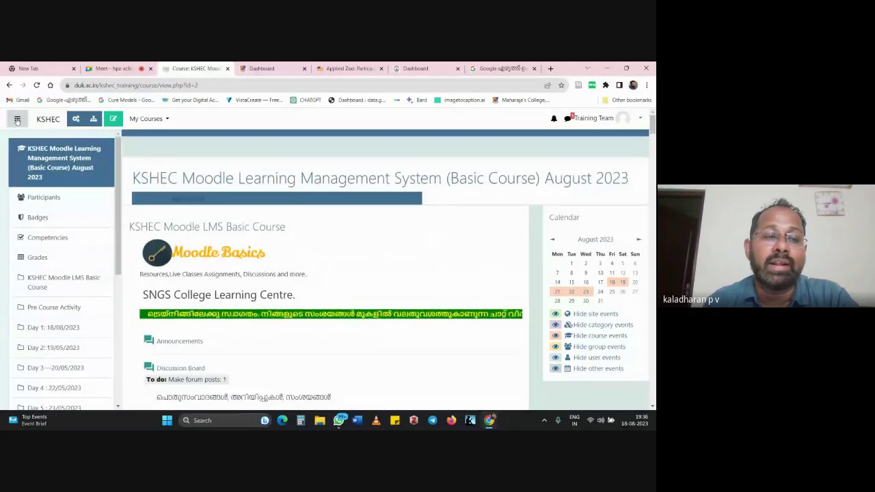
- Browse the course's 291 participants, then return to the Google Meet call
left_click(44, 197)
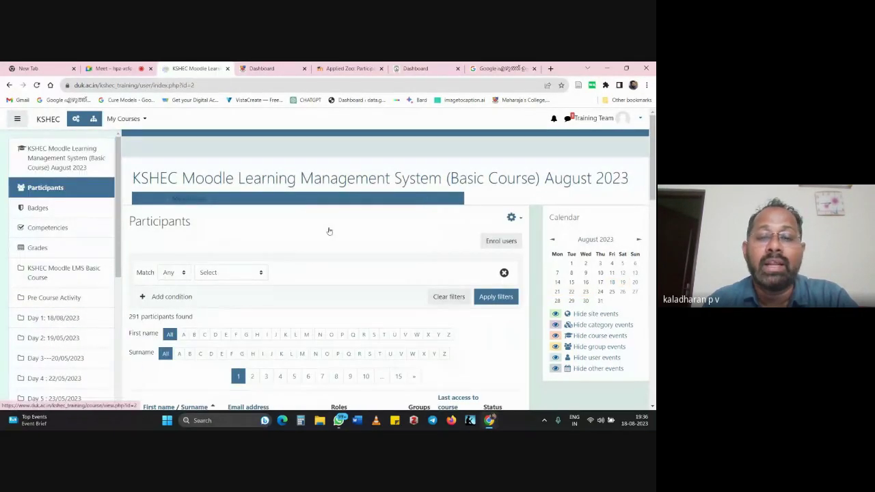
scroll(375, 253, "down", 2)
scroll(371, 250, "down", 1)
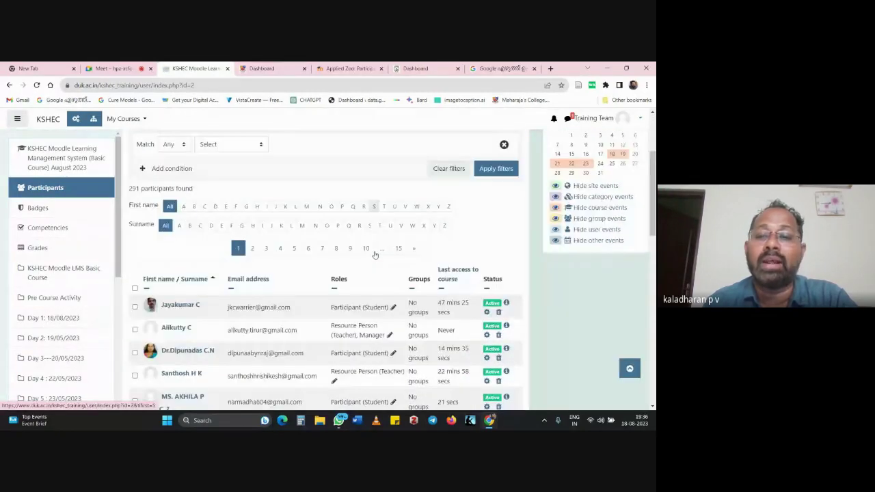
scroll(381, 254, "up", 3)
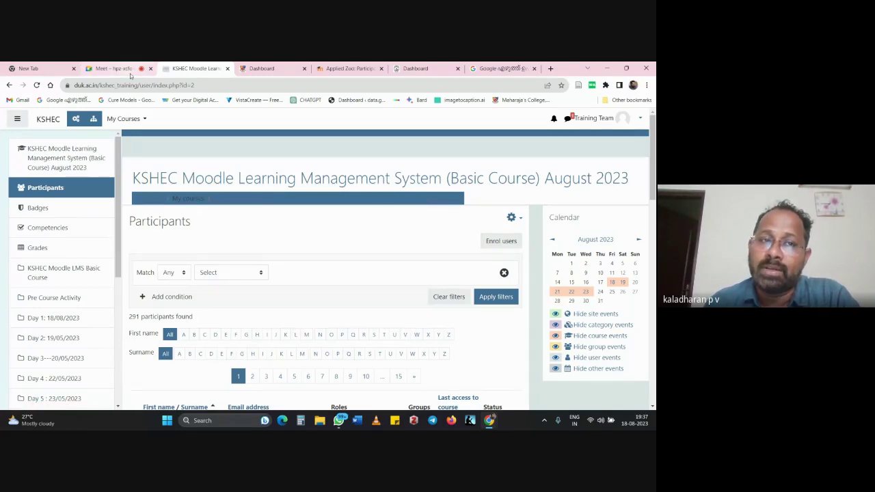
mouse_move(130, 71)
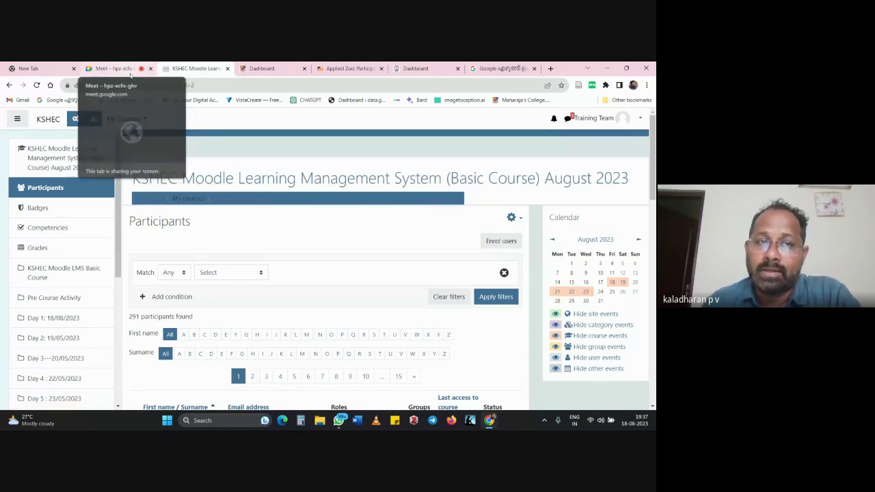
left_click(128, 69)
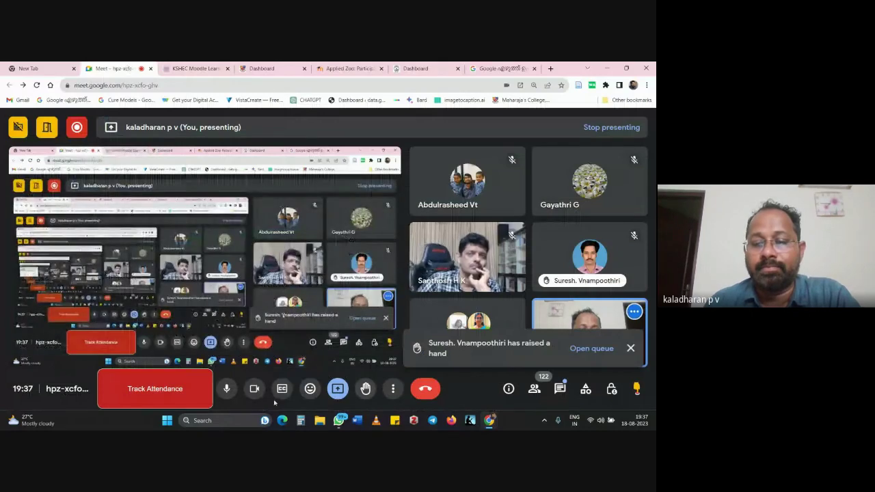
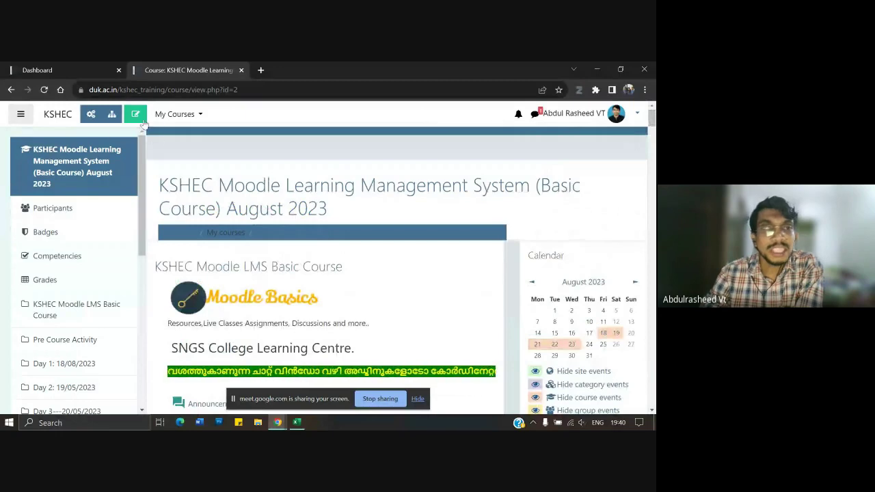
- Close the course index panel and scroll the KSHEC course page down to Pre Course Activity and Day 1
left_click(21, 115)
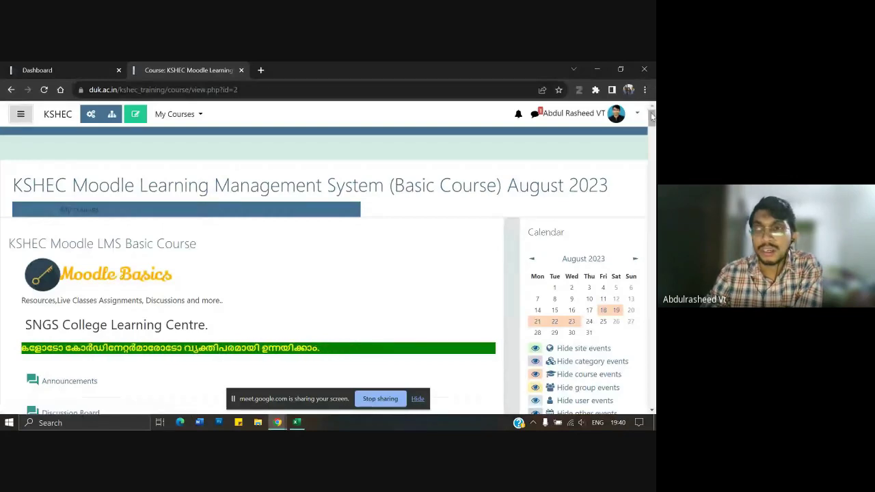
scroll(651, 121, "down", 2)
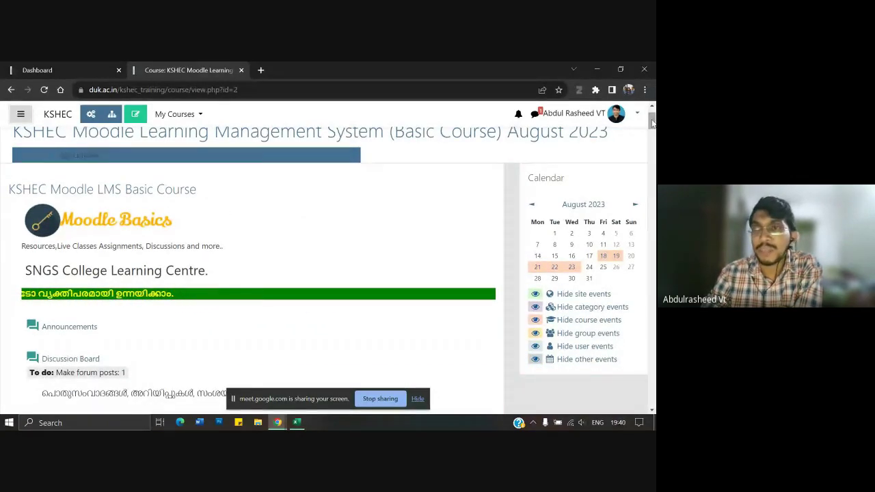
scroll(652, 123, "down", 2)
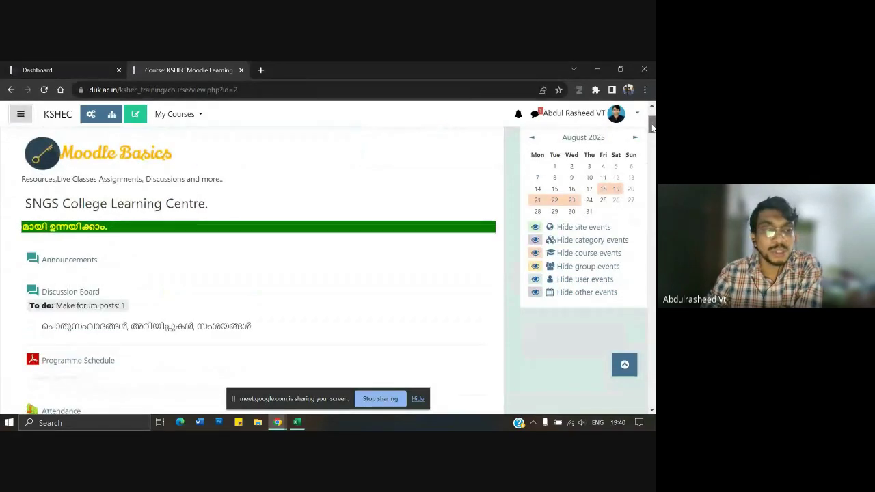
scroll(172, 255, "down", 1)
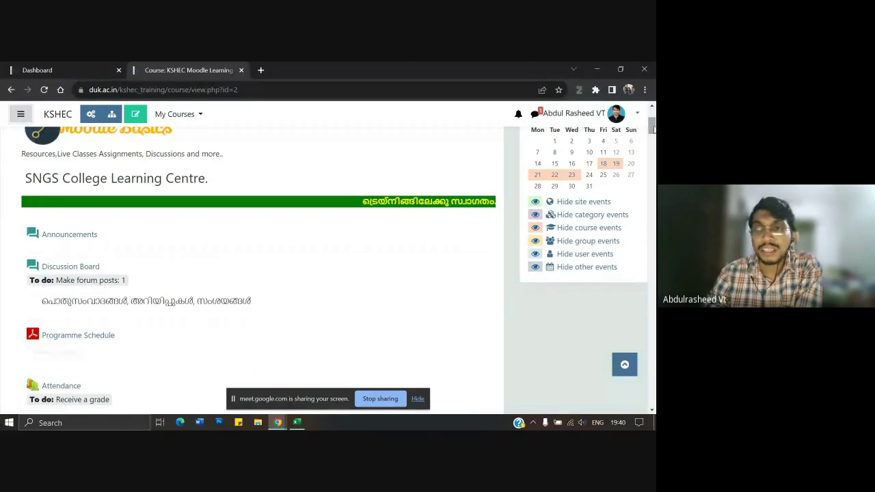
left_click_drag(652, 130, 652, 135)
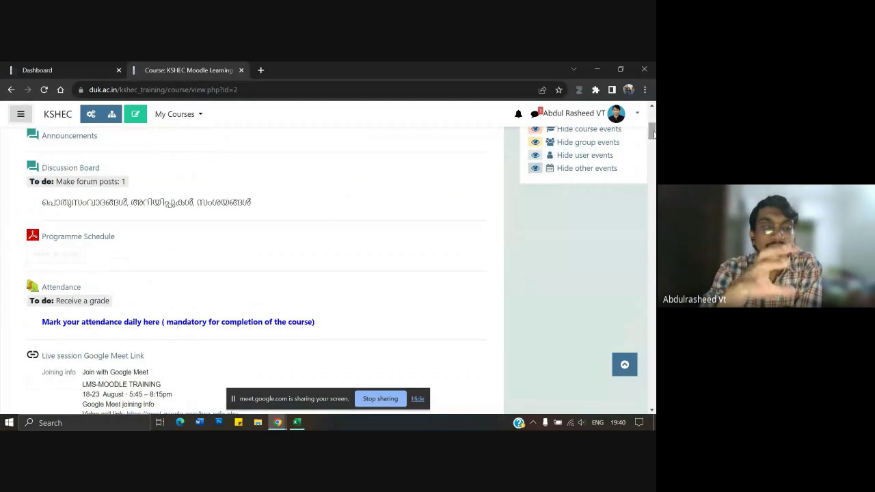
left_click_drag(652, 134, 652, 149)
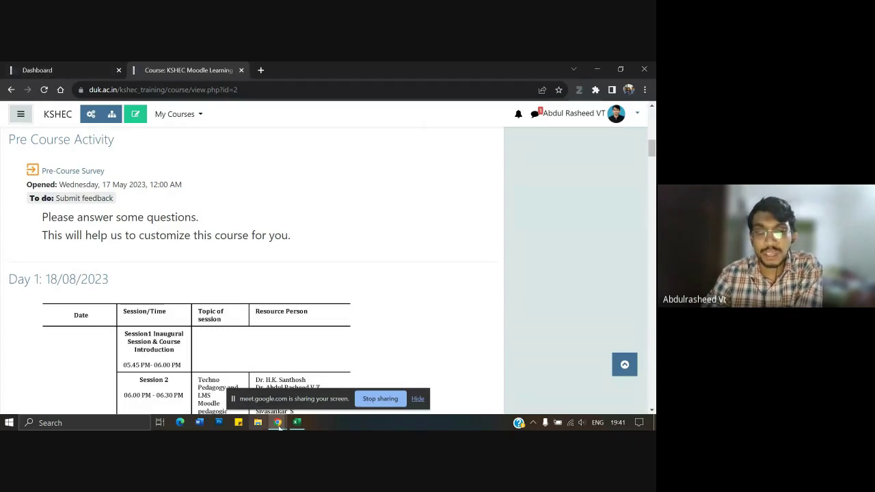
- Return to the Google Meet window and bring up the MoodleCloud Dashboard tab
mouse_move(277, 422)
left_click(189, 384)
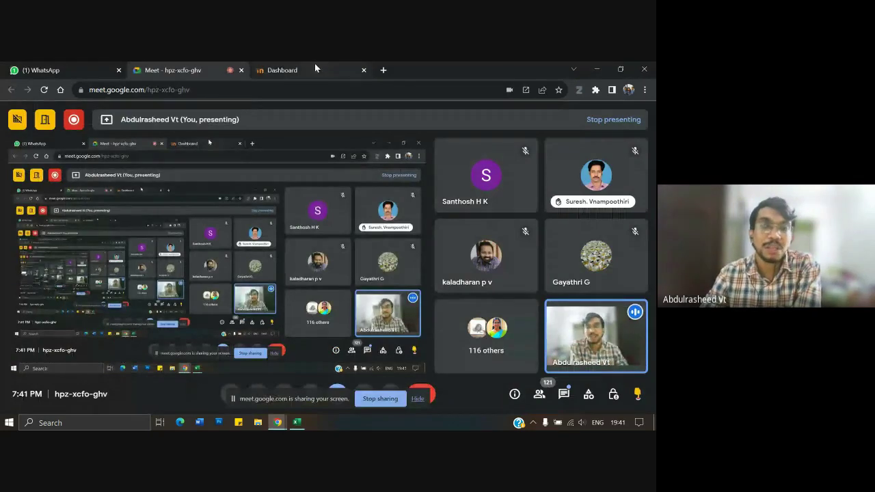
left_click(315, 68)
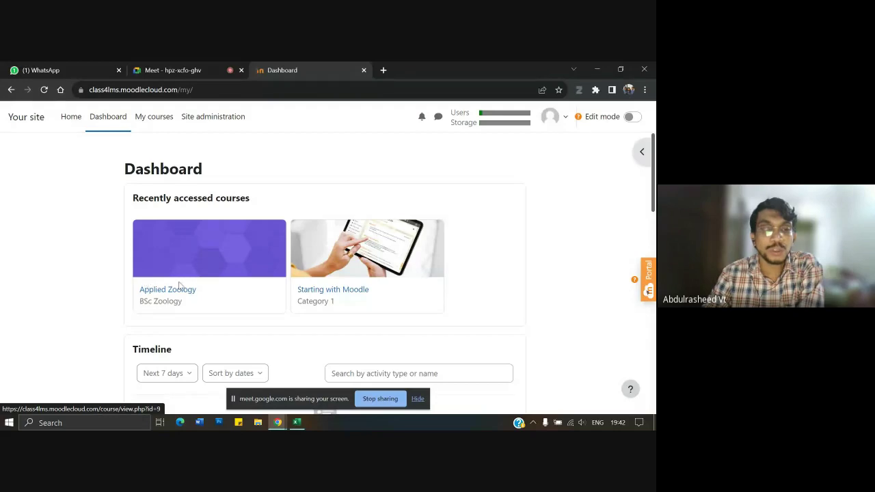
- Open the Applied Zoology course from the dashboard and scroll through its page
left_click(174, 291)
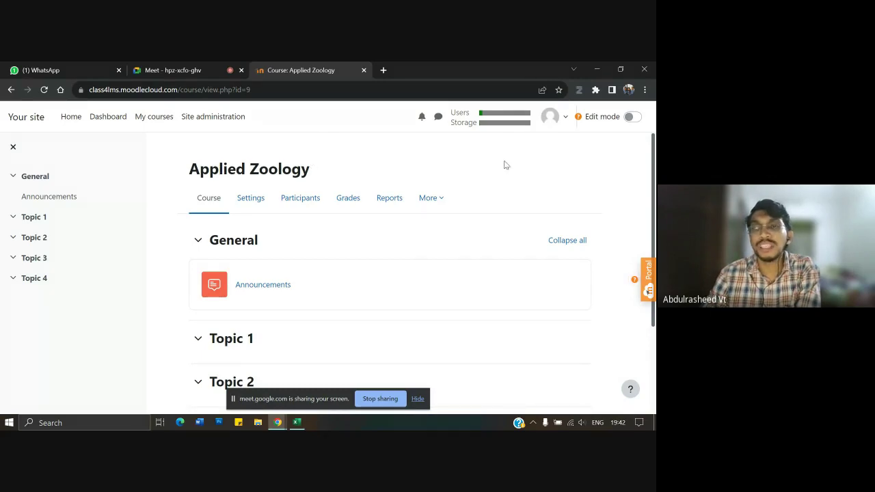
scroll(654, 179, "down", 1)
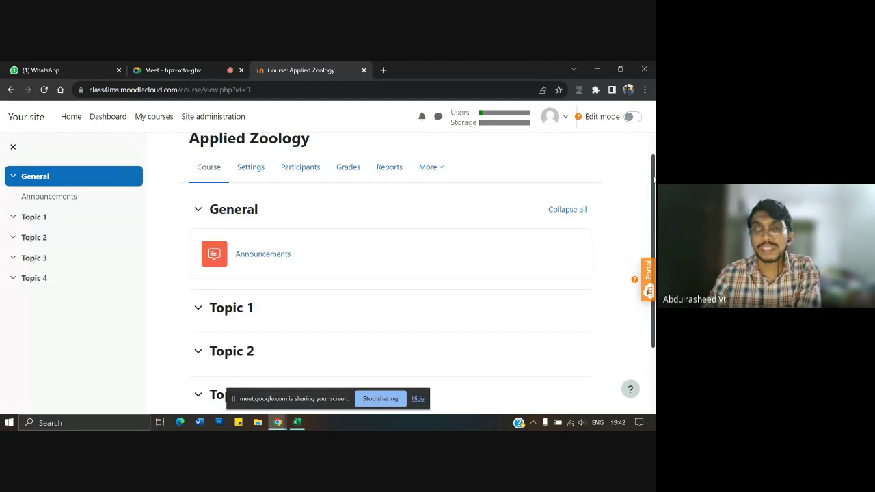
left_click_drag(653, 179, 653, 157)
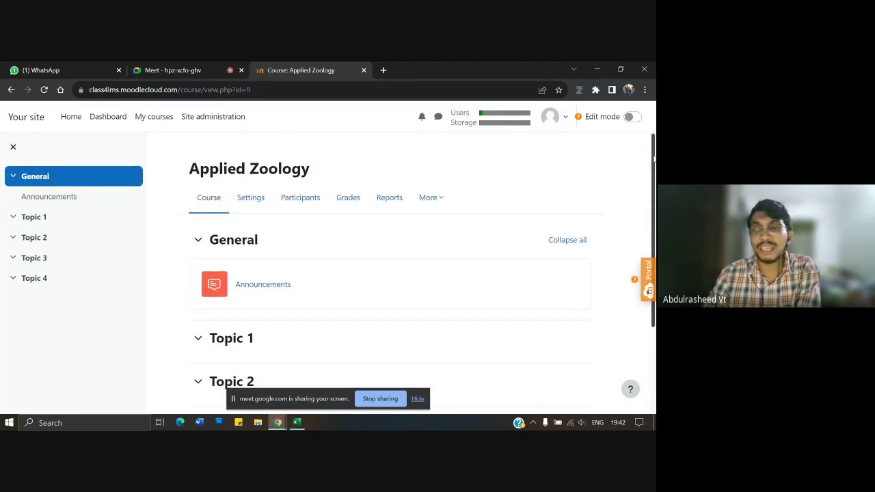
mouse_move(653, 158)
left_mouse_down()
mouse_move(653, 209)
mouse_move(653, 155)
left_mouse_up()
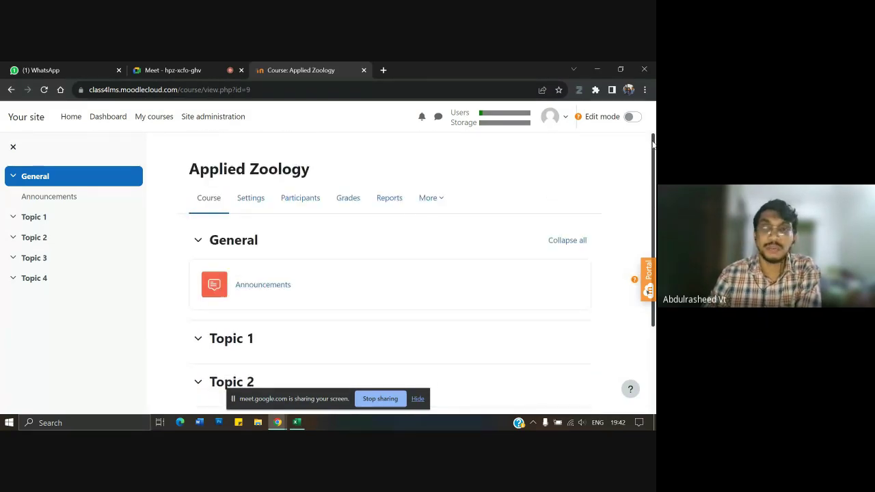
left_click_drag(652, 162, 649, 191)
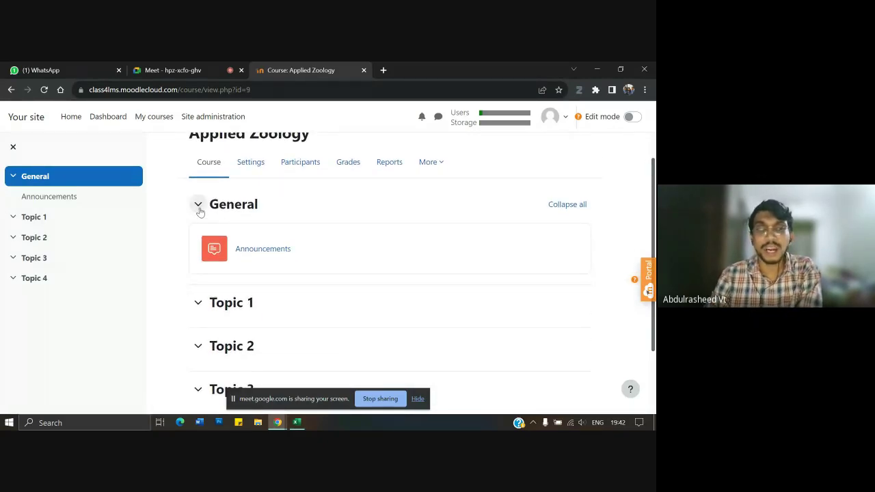
- Collapse and re-expand the General section with Announcements and Topics 1–4
left_click(198, 205)
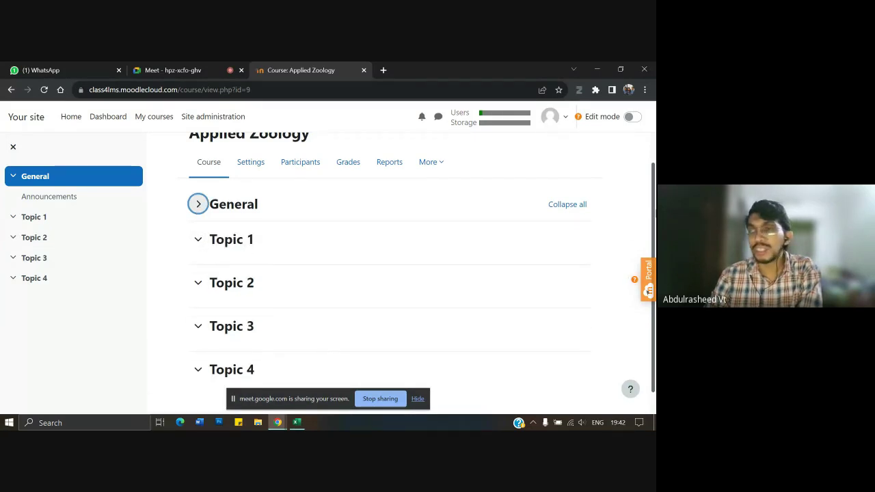
left_click_drag(653, 202, 652, 185)
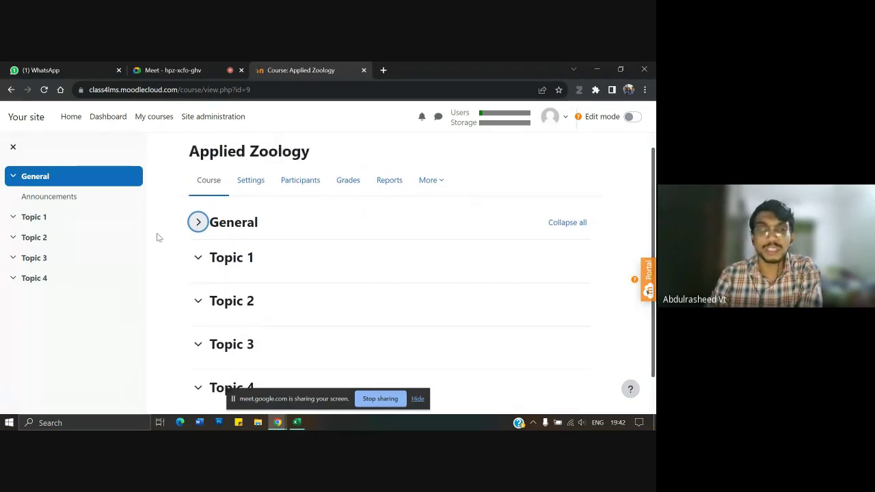
left_click(197, 222)
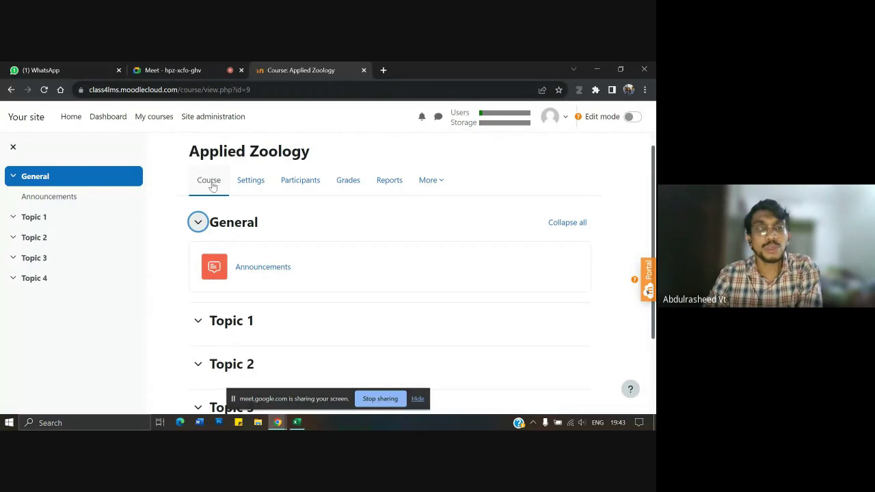
left_click(252, 182)
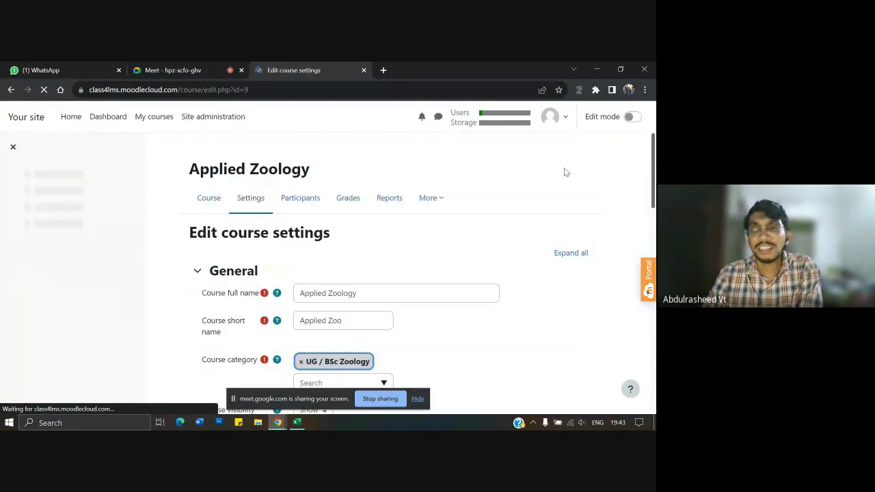
scroll(564, 172, "down", 4)
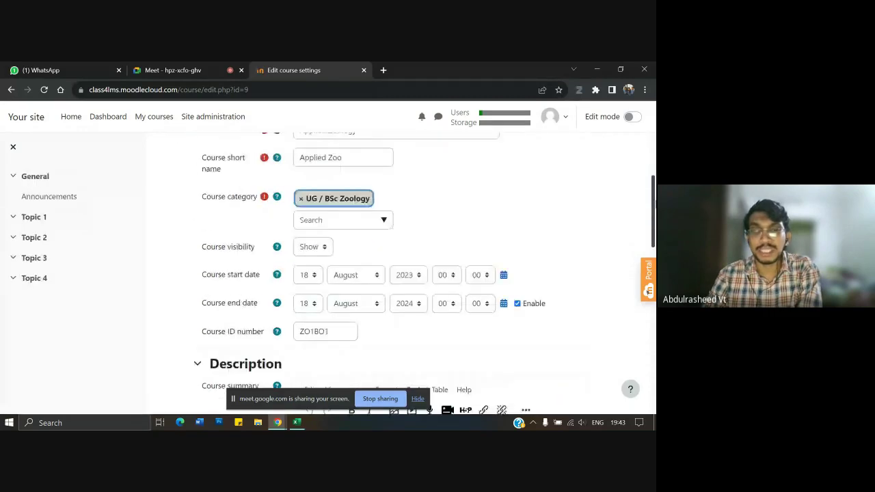
scroll(651, 301, "down", 6)
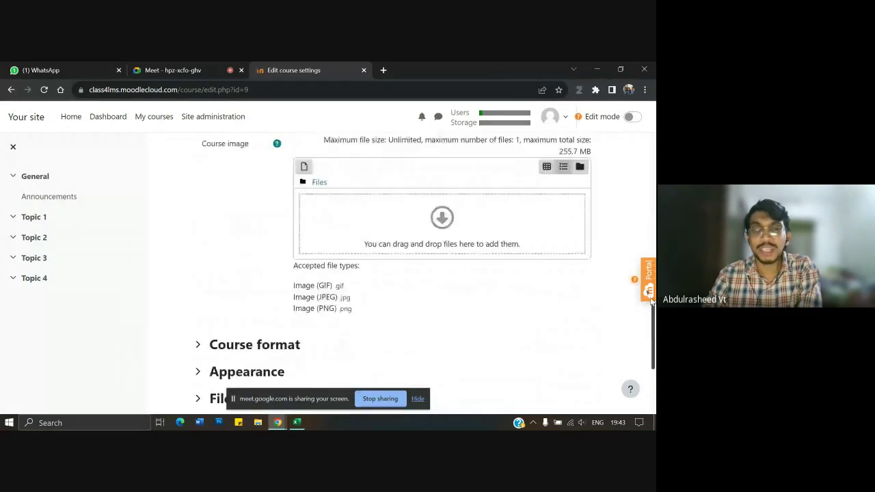
scroll(652, 301, "up", 10)
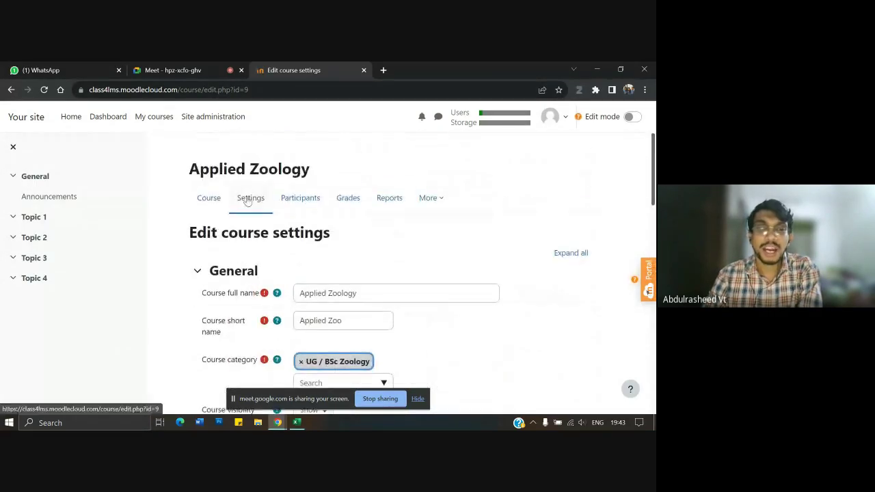
left_click(210, 200)
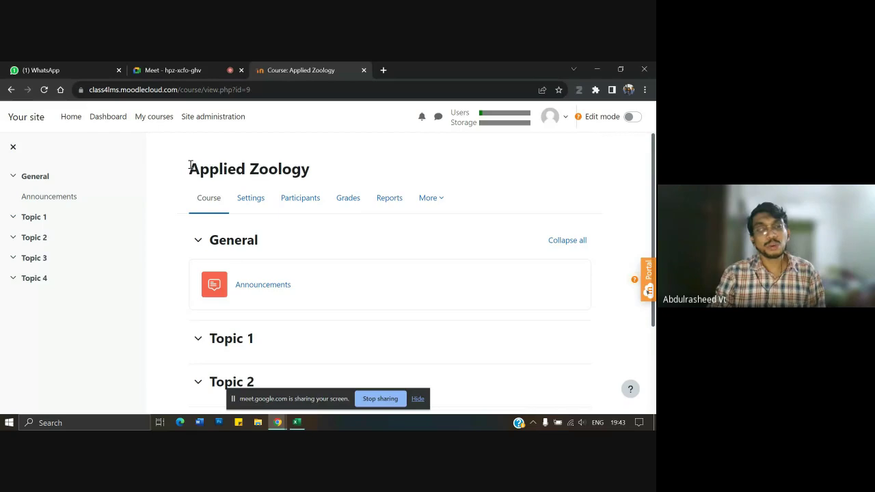
left_click_drag(190, 165, 317, 172)
left_click(317, 172)
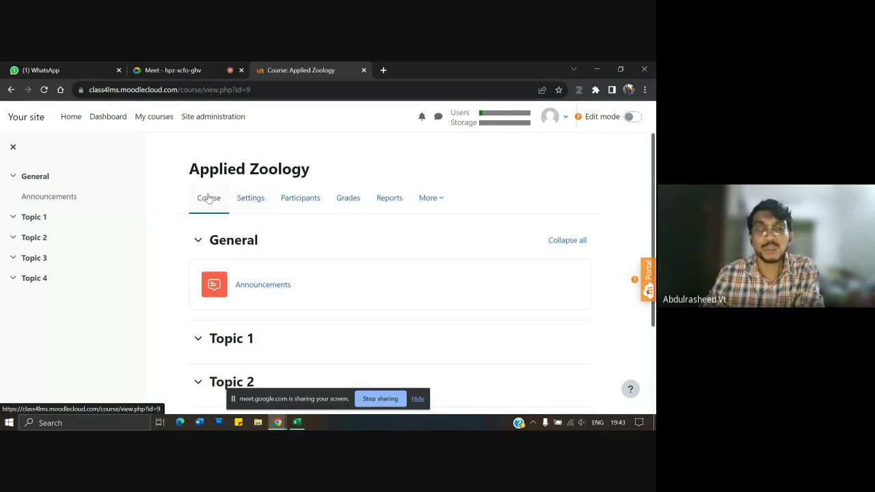
left_click(256, 202)
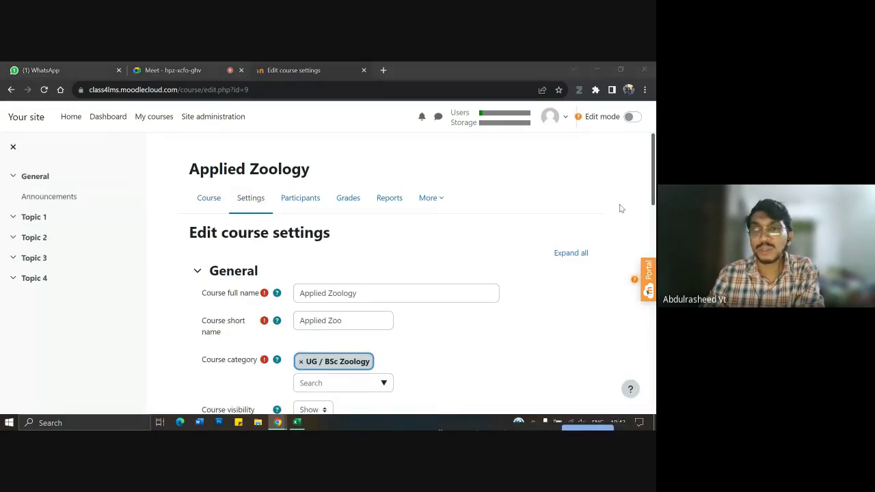
scroll(649, 164, "down", 1)
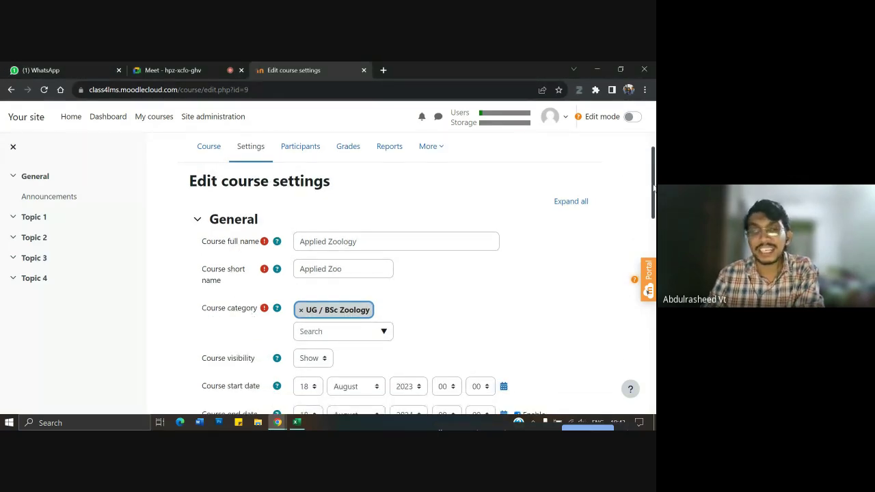
scroll(312, 225, "down", 3)
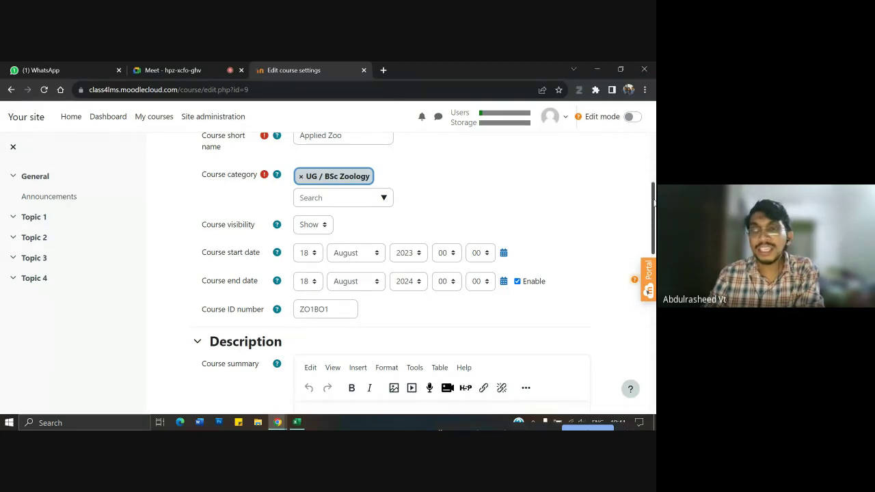
scroll(584, 239, "down", 6)
left_click_drag(653, 328, 653, 150)
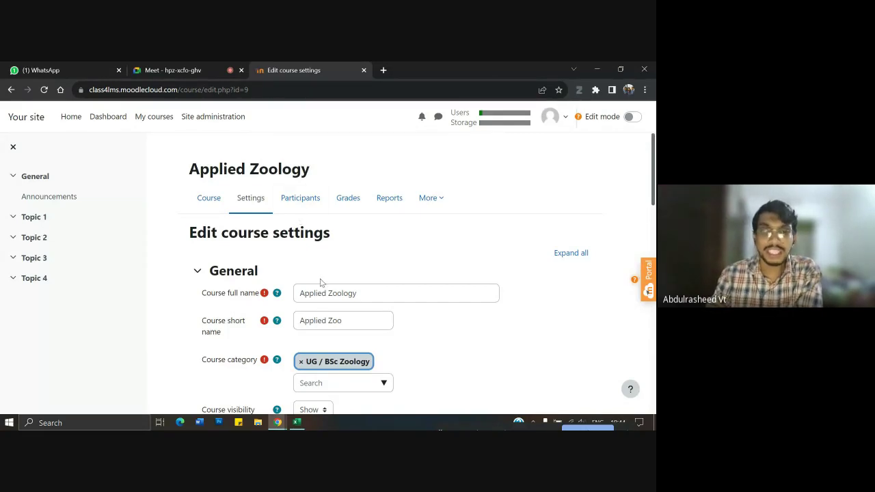
- Append 'ZOT1BO1' to the course full name and scroll down to the Description section
left_click(376, 291)
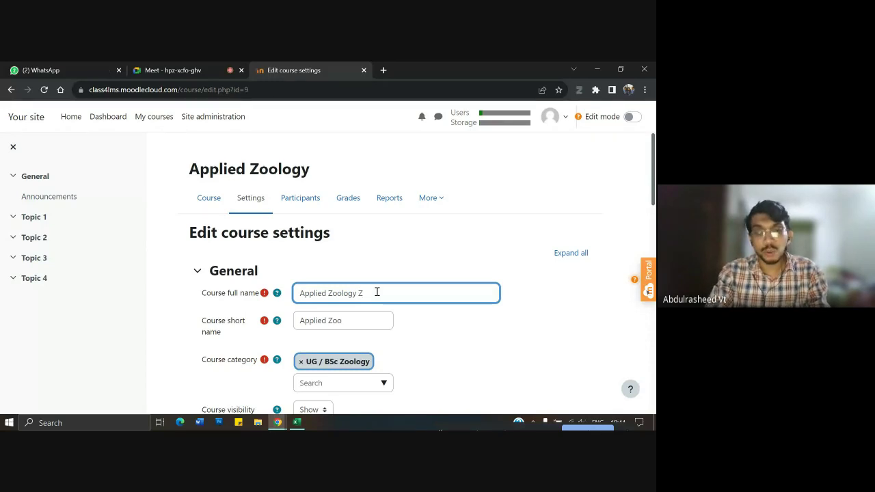
type("ZOT")
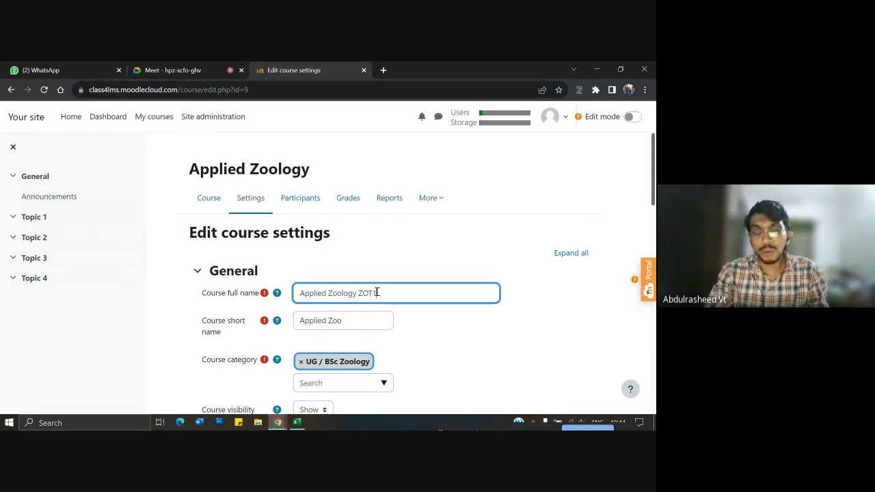
type("1B")
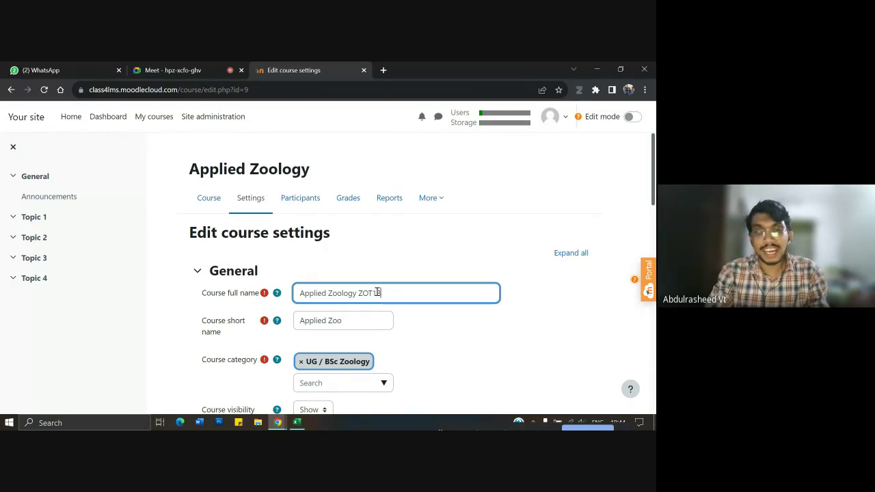
type("01")
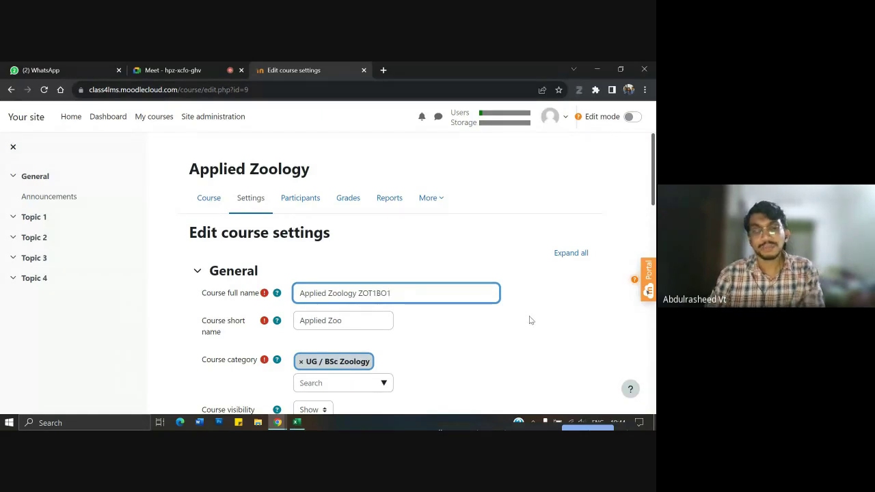
left_click(529, 318)
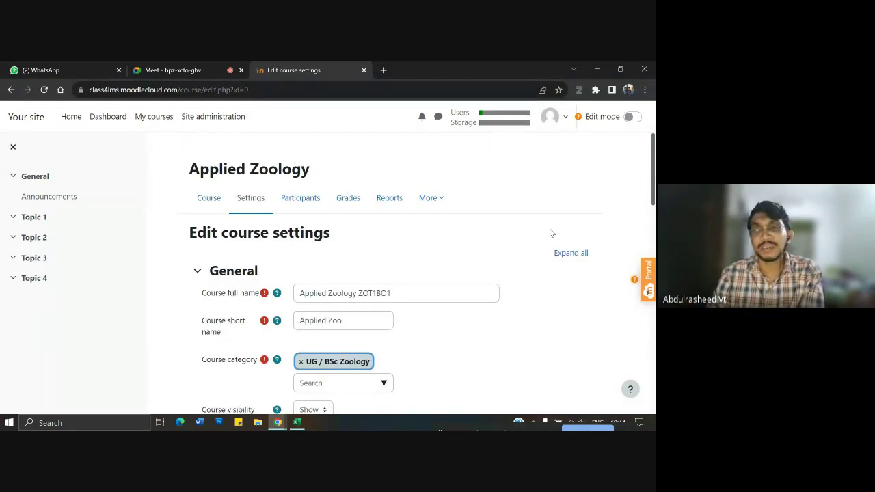
scroll(653, 164, "down", 3)
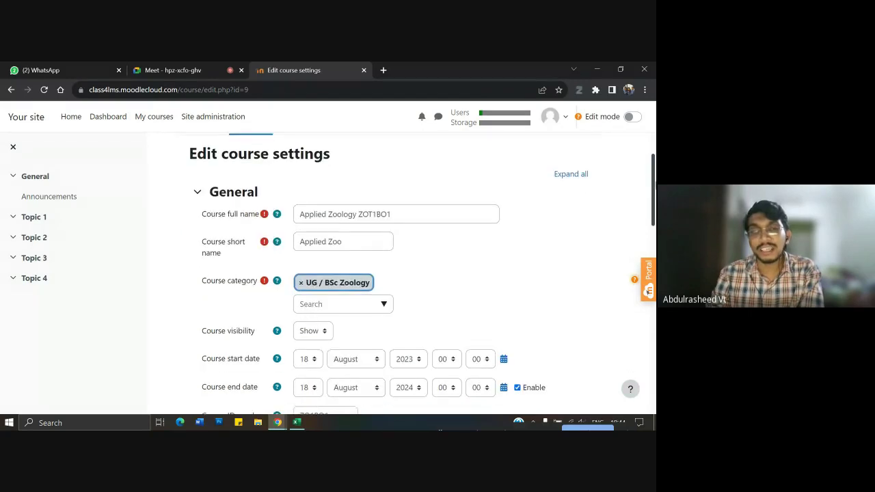
scroll(653, 164, "up", 3)
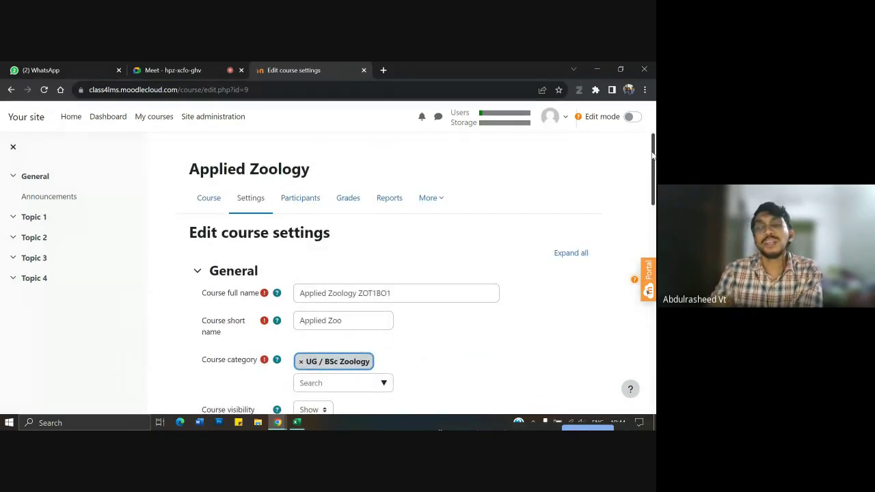
scroll(653, 156, "down", 1)
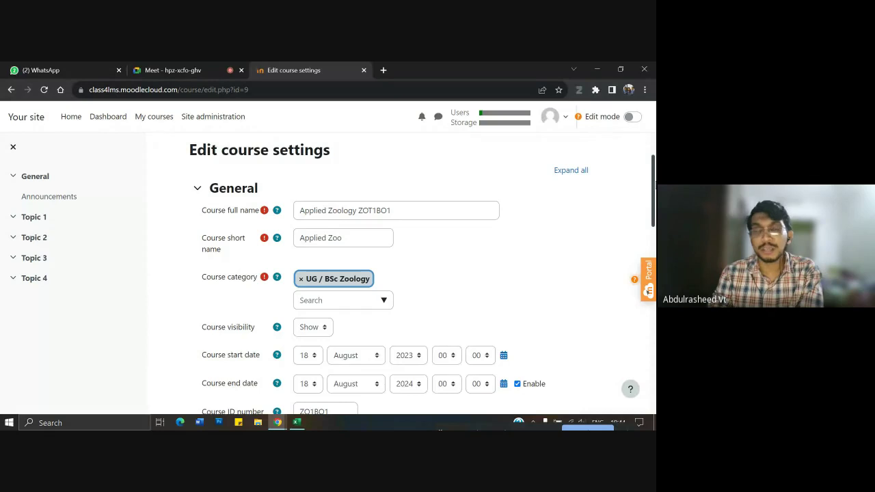
scroll(654, 197, "down", 1)
scroll(654, 197, "up", 2)
scroll(654, 196, "down", 1)
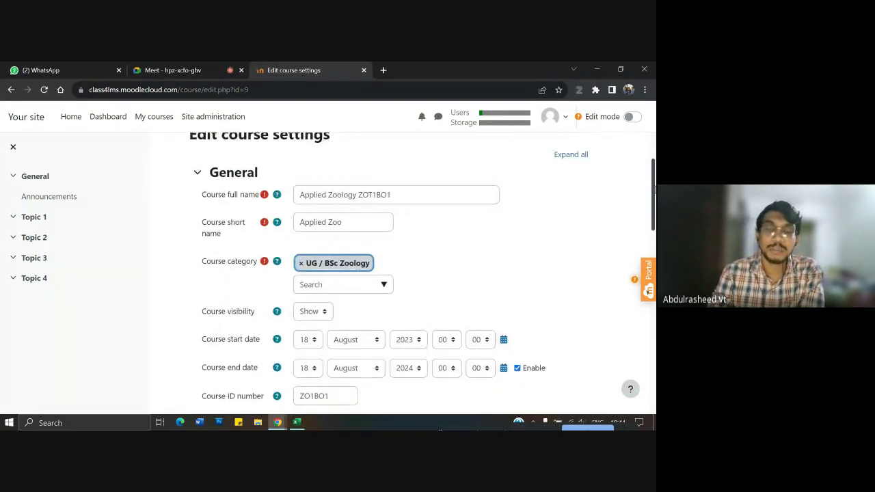
scroll(654, 197, "down", 1)
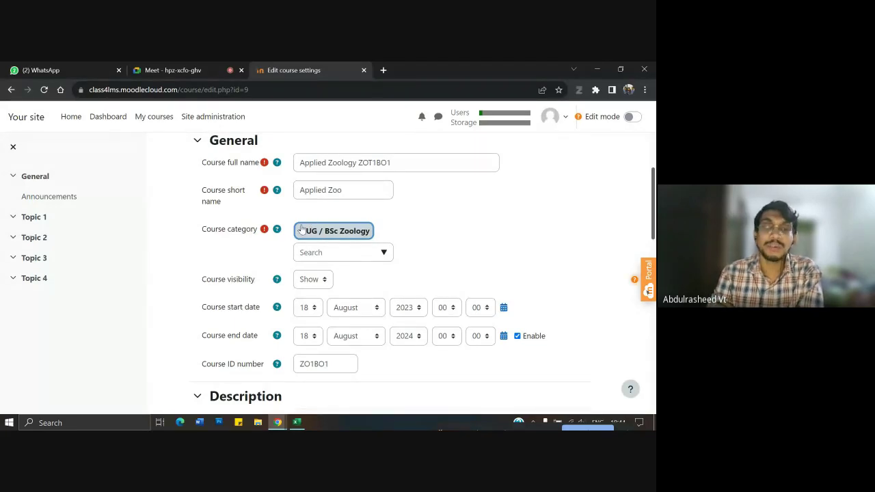
scroll(654, 191, "down", 1)
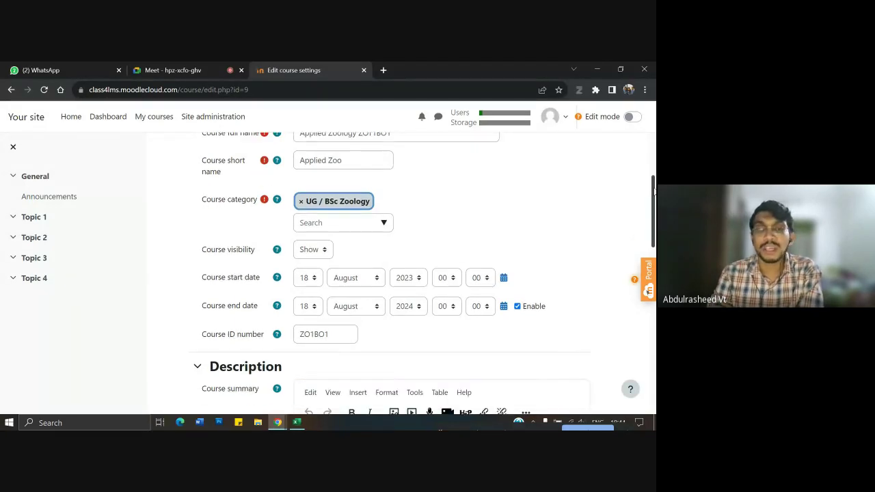
scroll(654, 192, "down", 6)
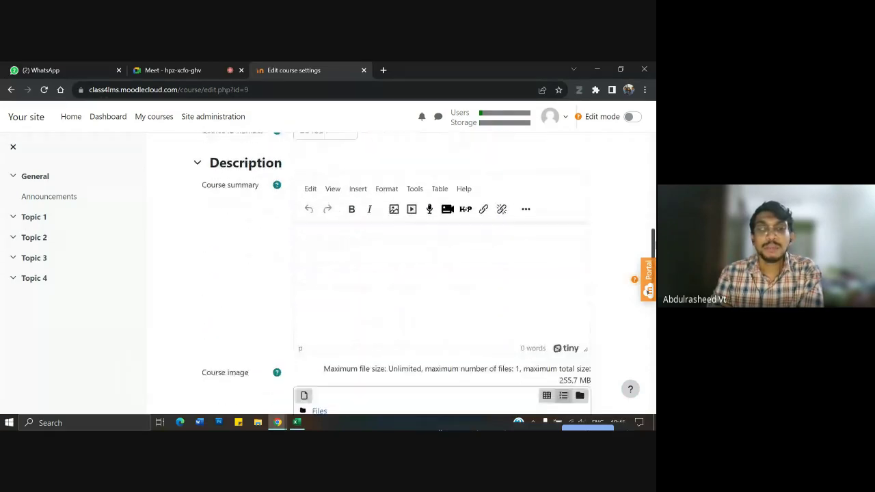
- Write an 'Outcomes' heading in the course summary with numbered items 'CO1: Understand' and 'CO2: Principle'
left_click(308, 237)
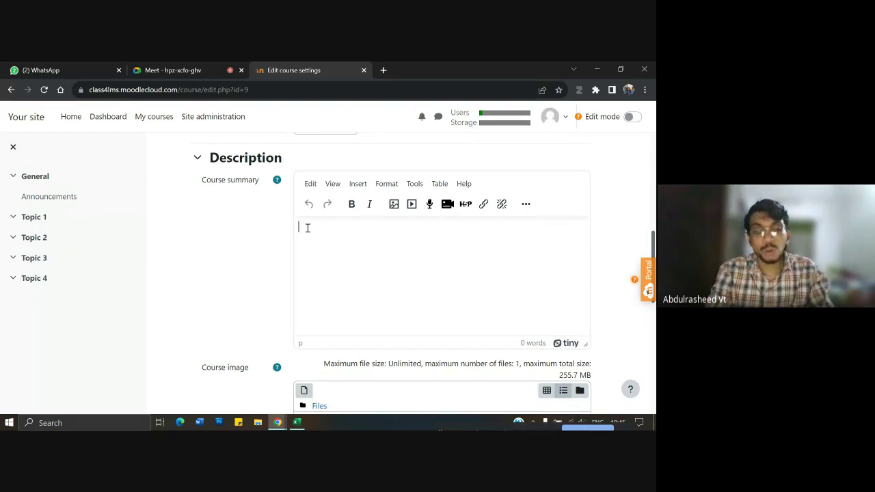
type("co")
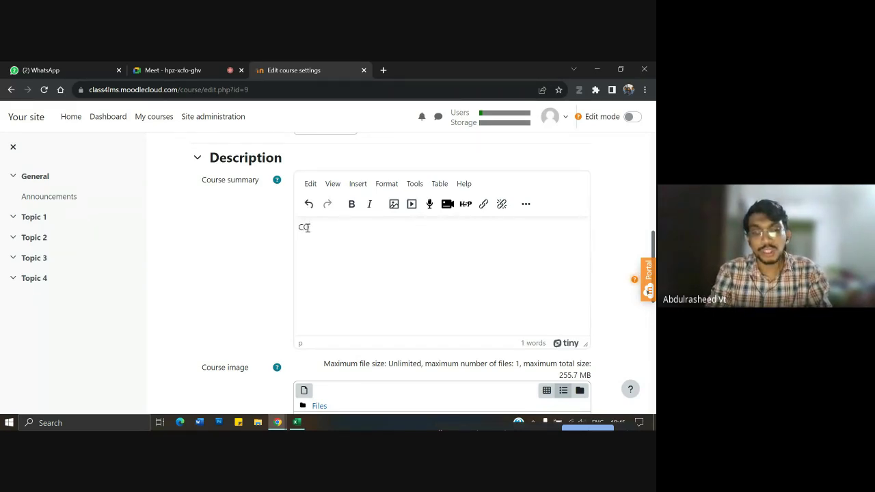
key("BackSpace")
key("BackSpace")
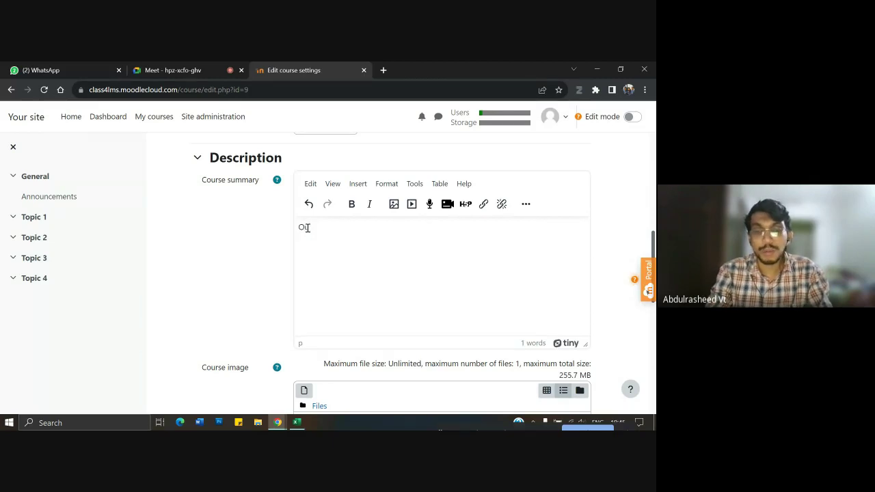
type("Outcom")
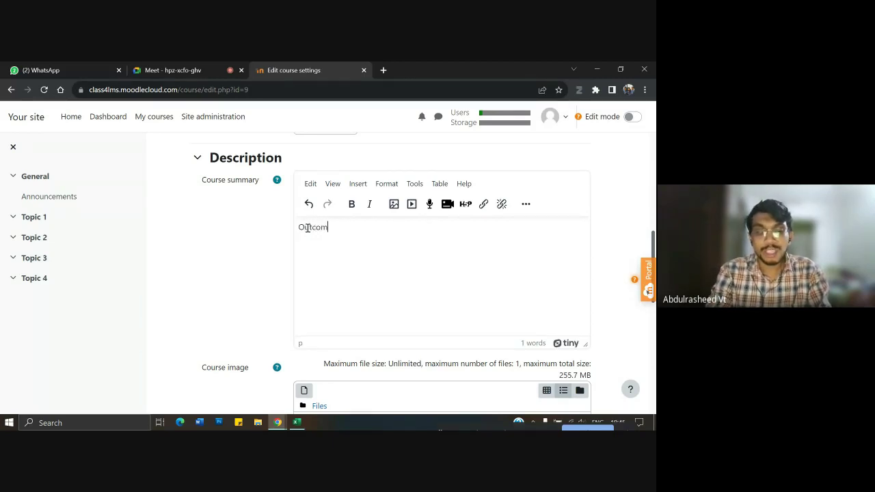
type("es")
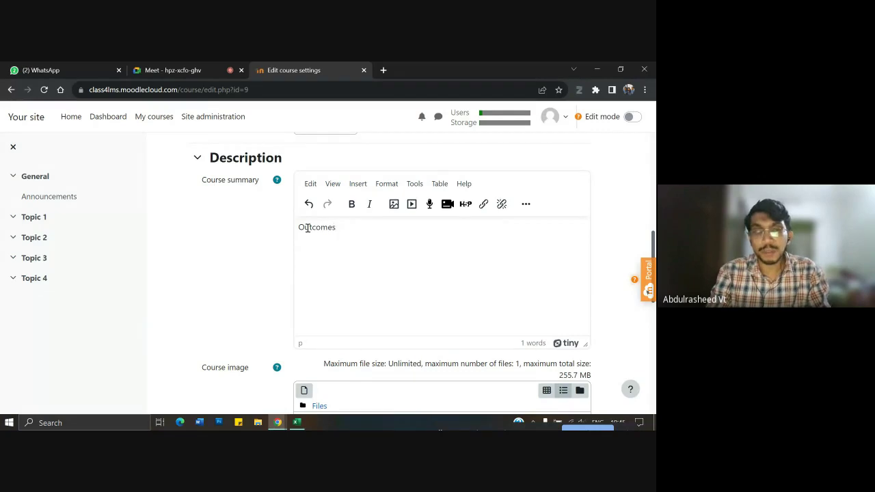
key("Return")
type("1")
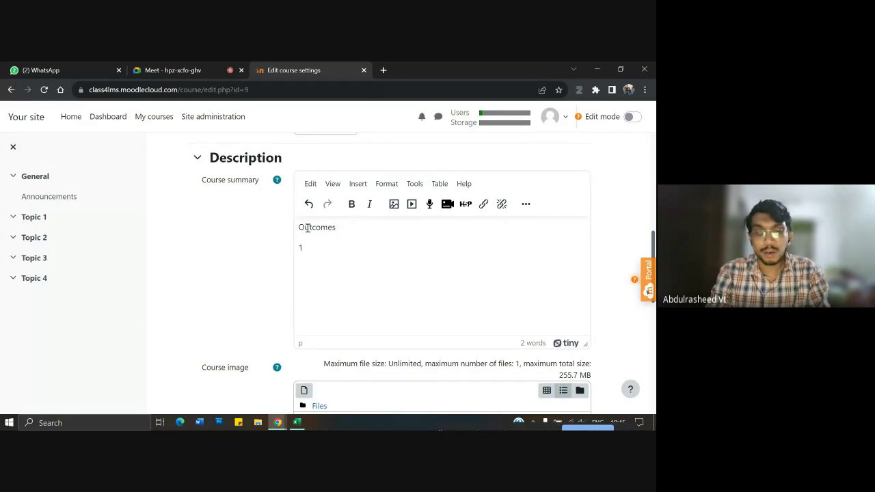
type(". CO")
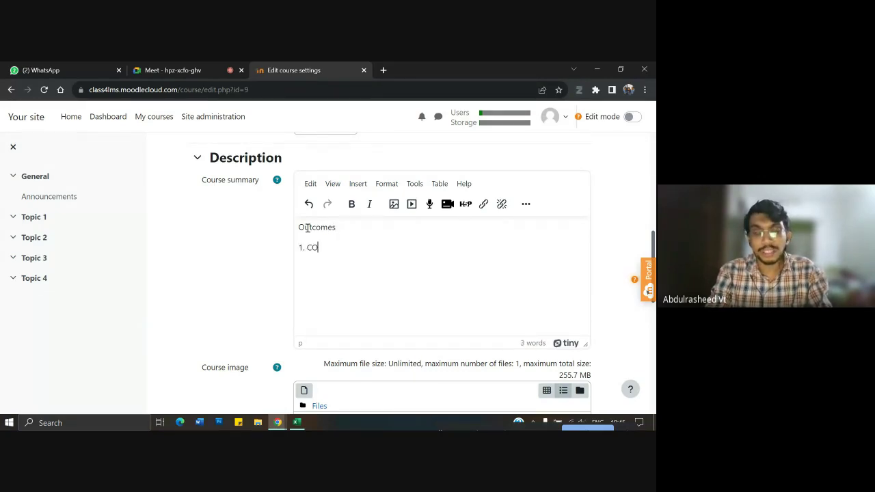
type("1:")
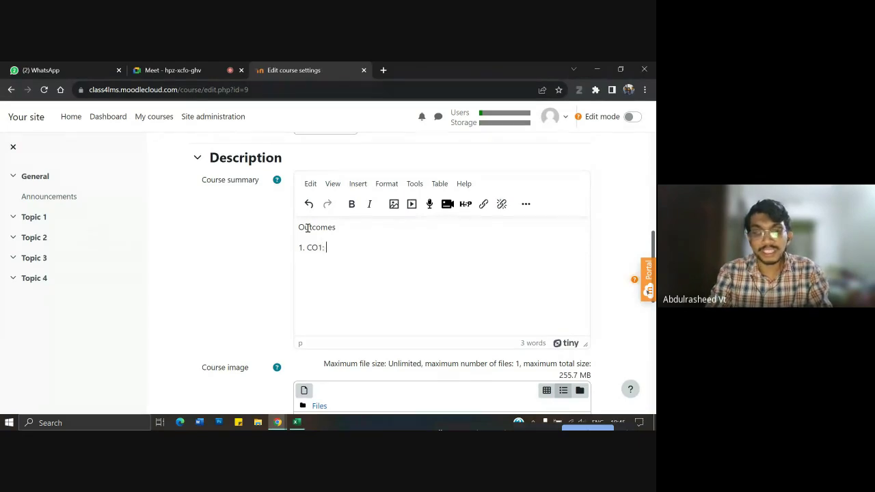
type(" Und")
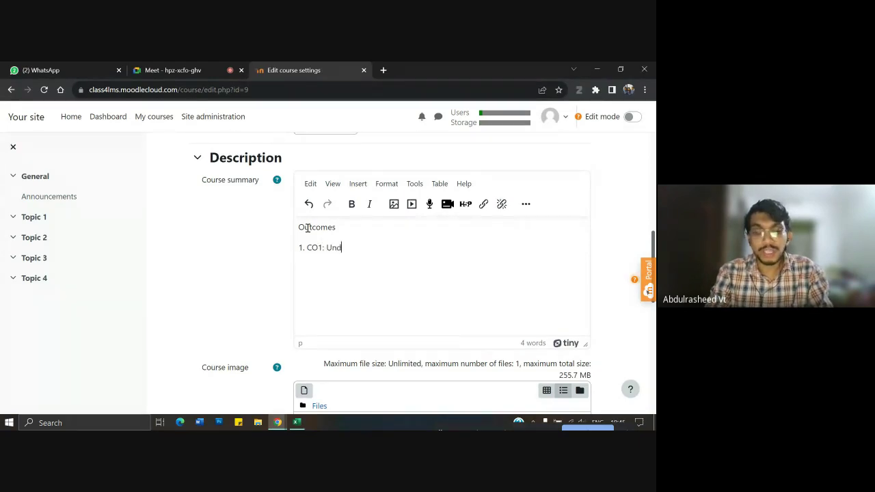
type("ertsta")
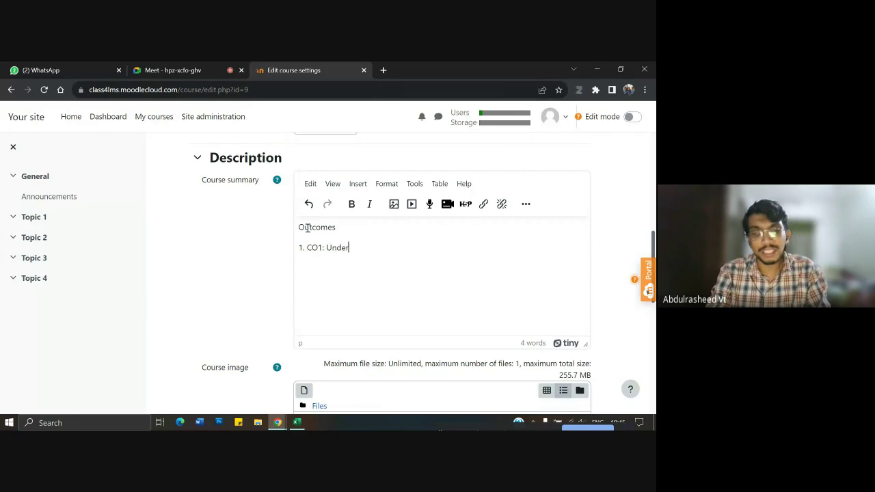
type("nd")
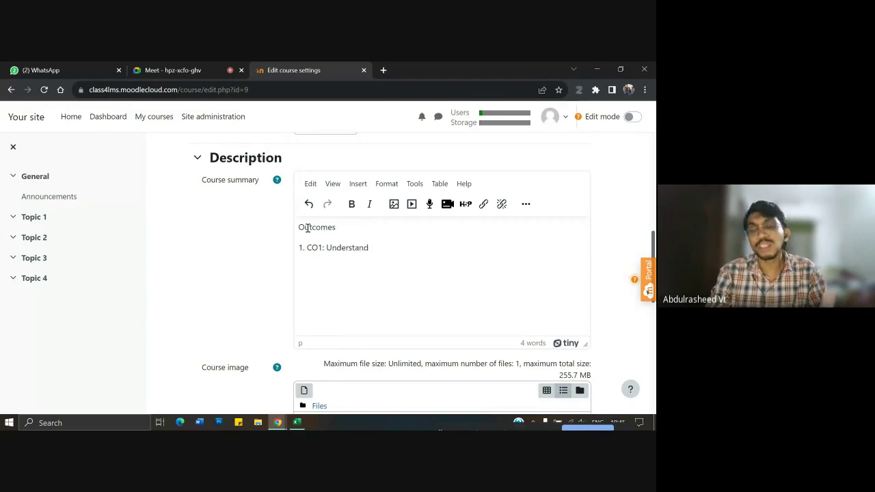
key("Return")
type("2")
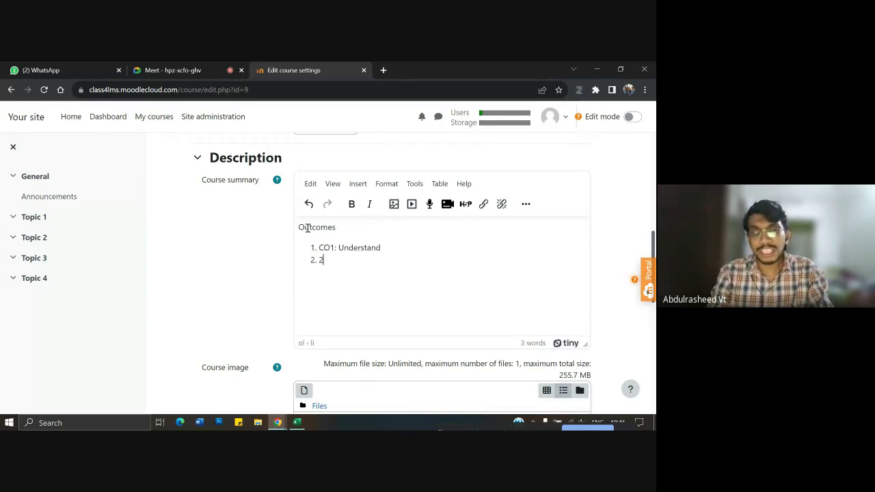
type("C")
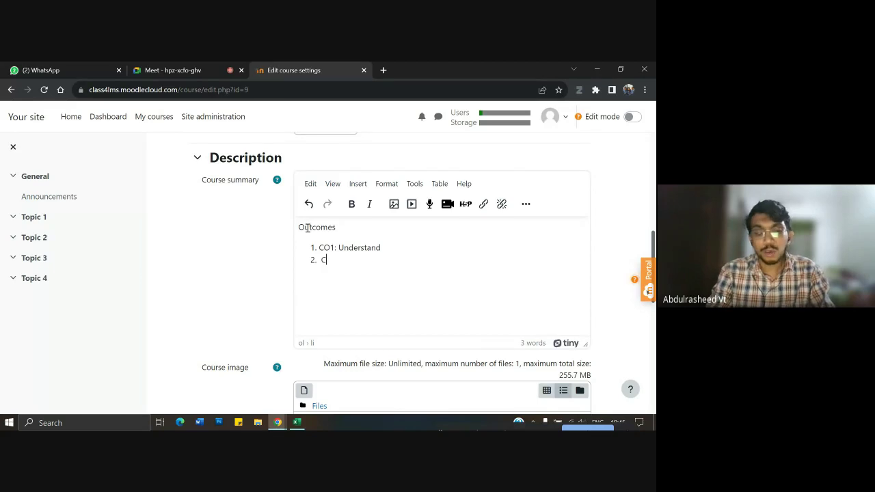
type("O2")
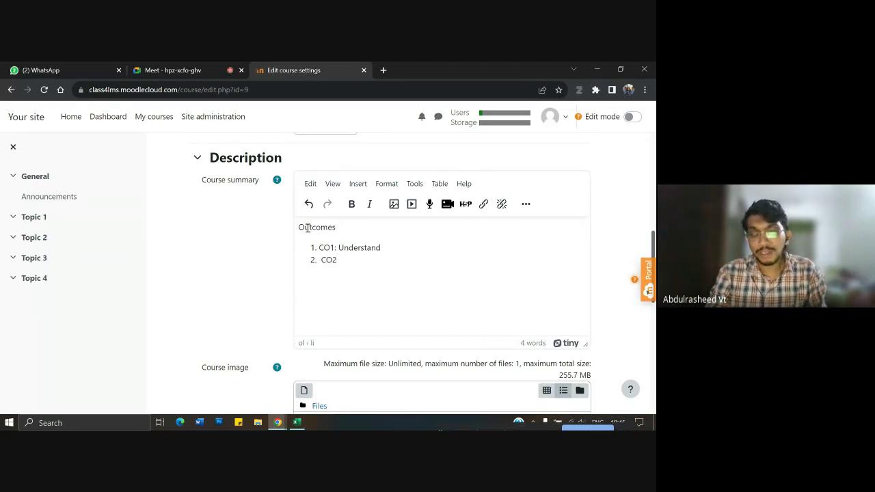
type(":")
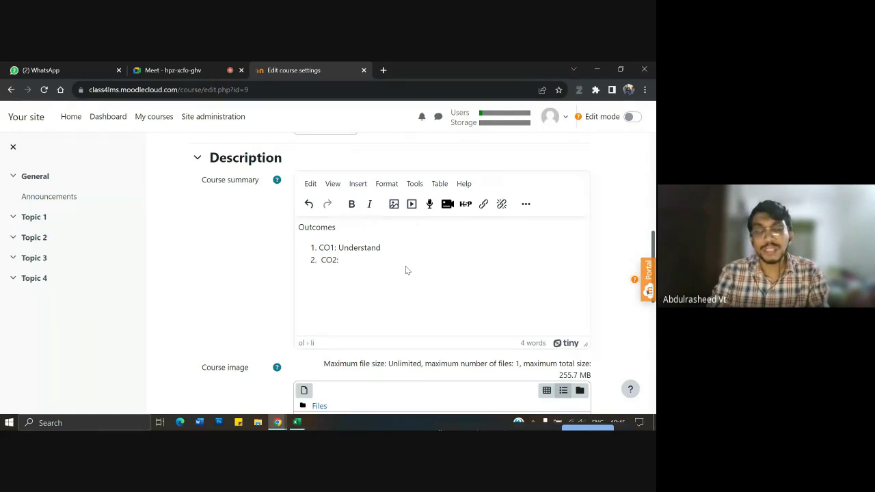
type(" Pri")
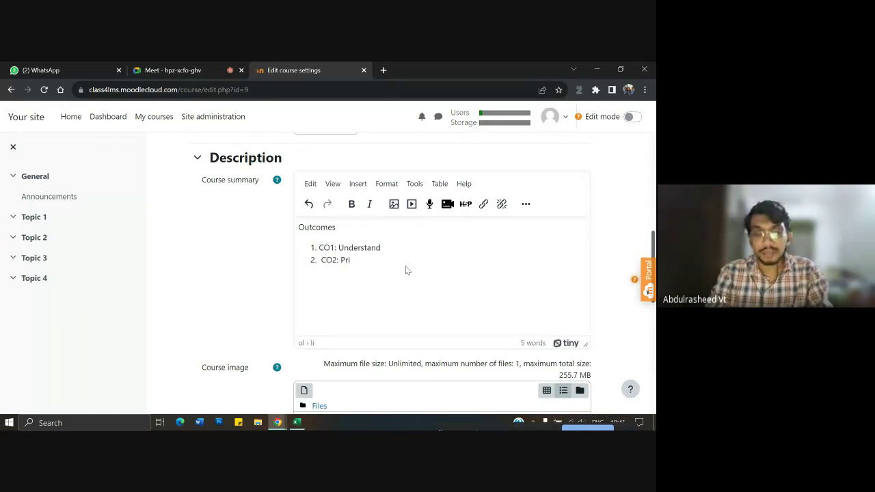
type("ncip")
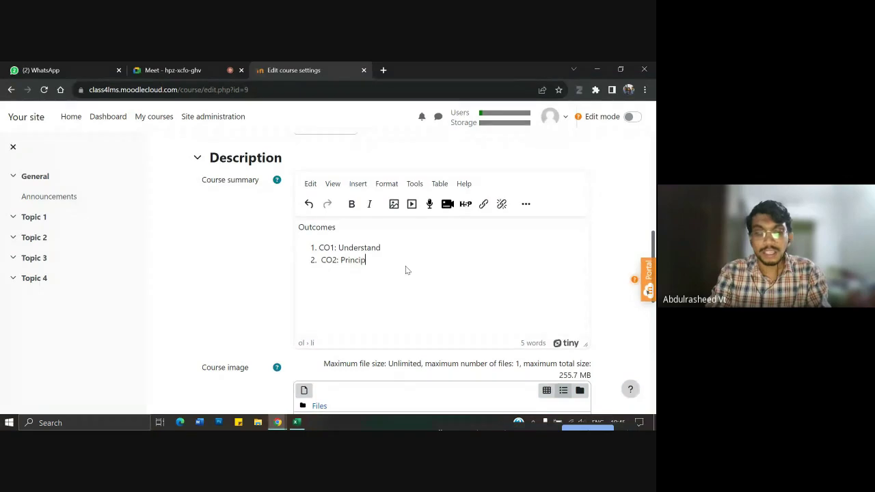
type("al")
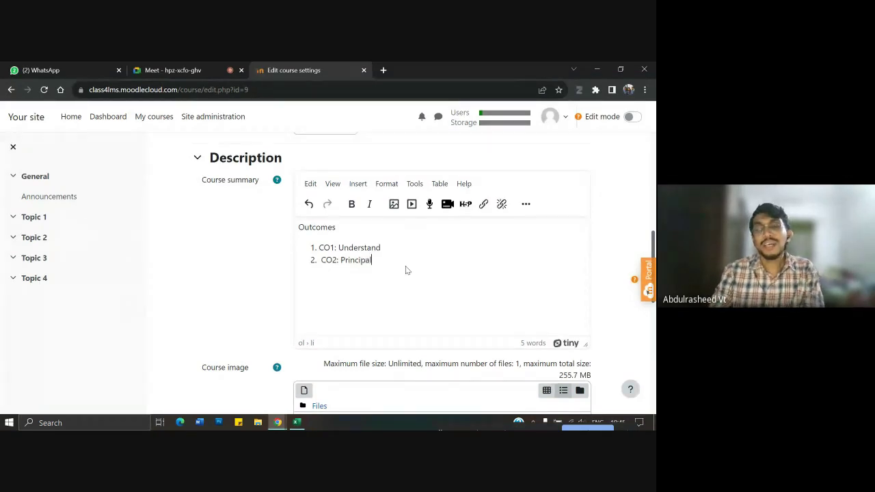
key("BackSpace")
key("BackSpace")
type("le")
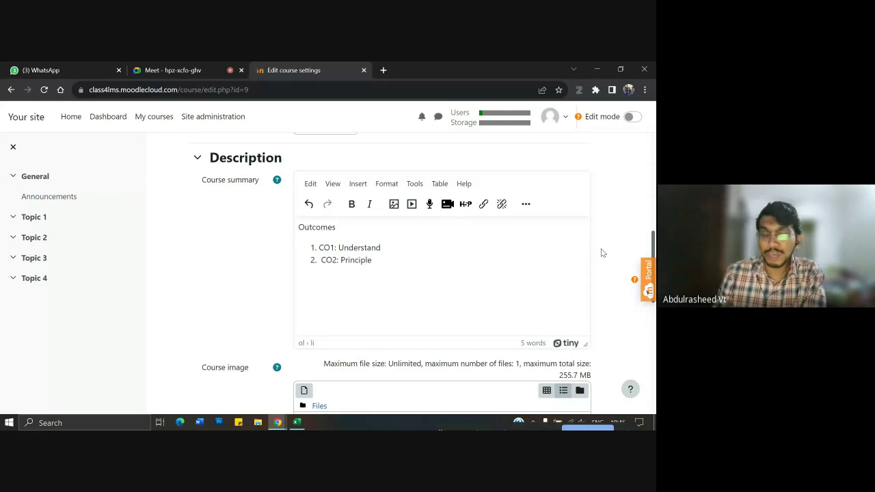
scroll(602, 253, "down", 1)
scroll(602, 253, "up", 2)
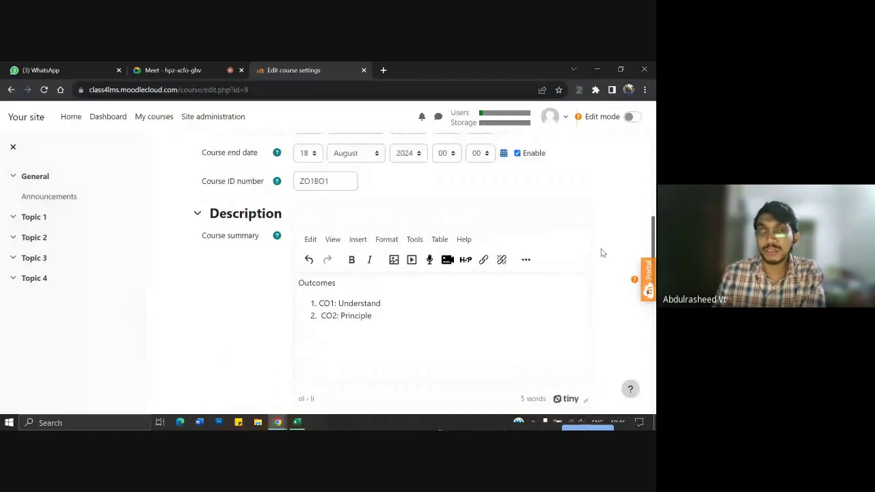
scroll(601, 253, "up", 2)
scroll(601, 252, "up", 2)
scroll(601, 252, "down", 2)
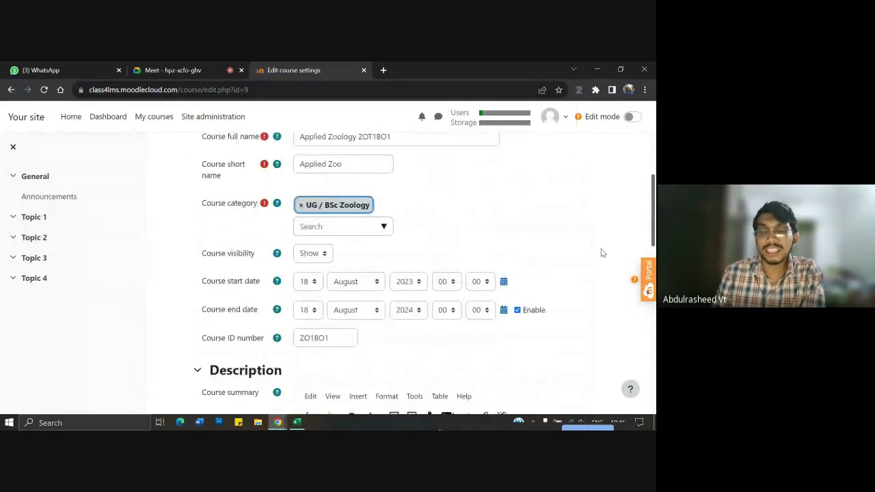
scroll(601, 253, "down", 4)
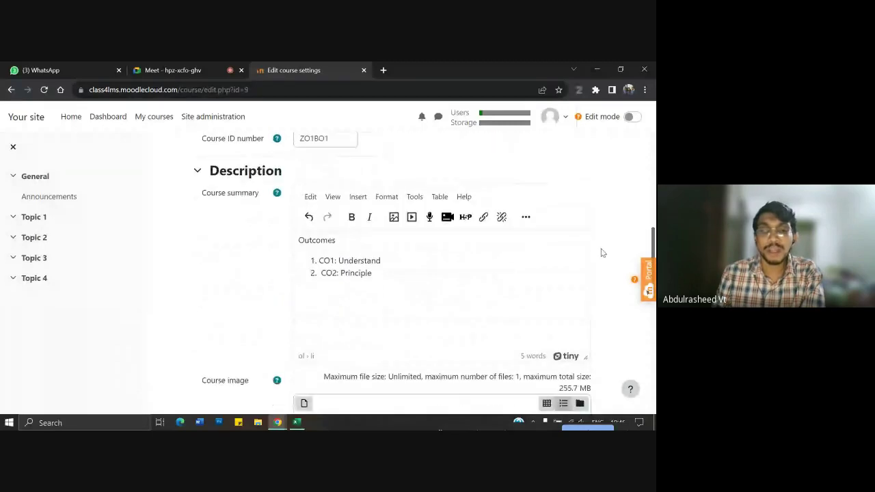
scroll(601, 253, "down", 1)
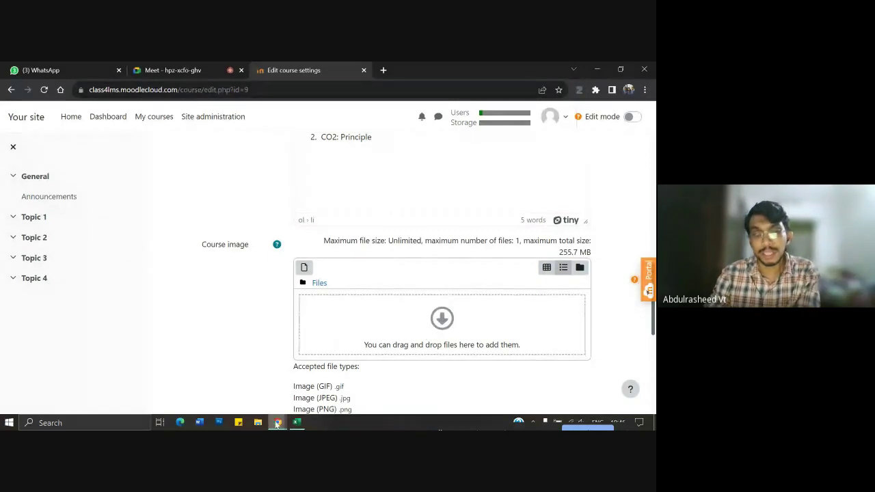
- View the KSHEC Dashboard's recently accessed courses, then return to the MoodleCloud settings window
mouse_move(277, 421)
left_click(284, 390)
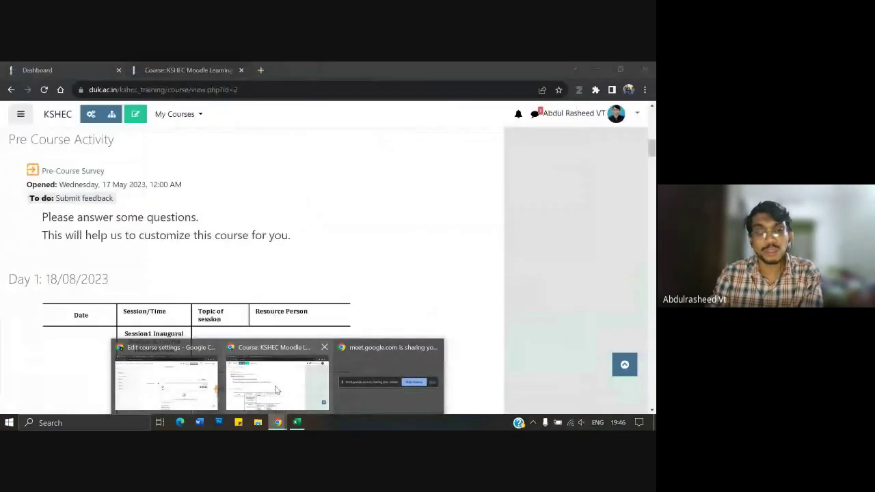
left_click(21, 114)
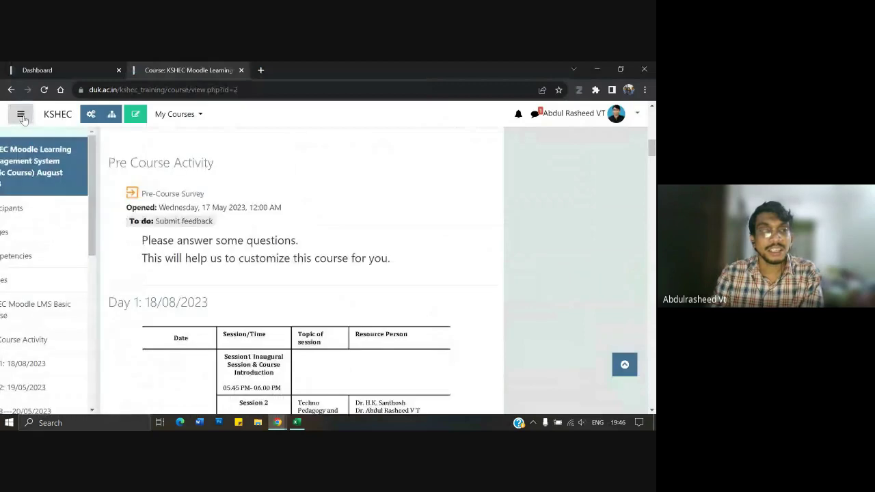
left_click(59, 117)
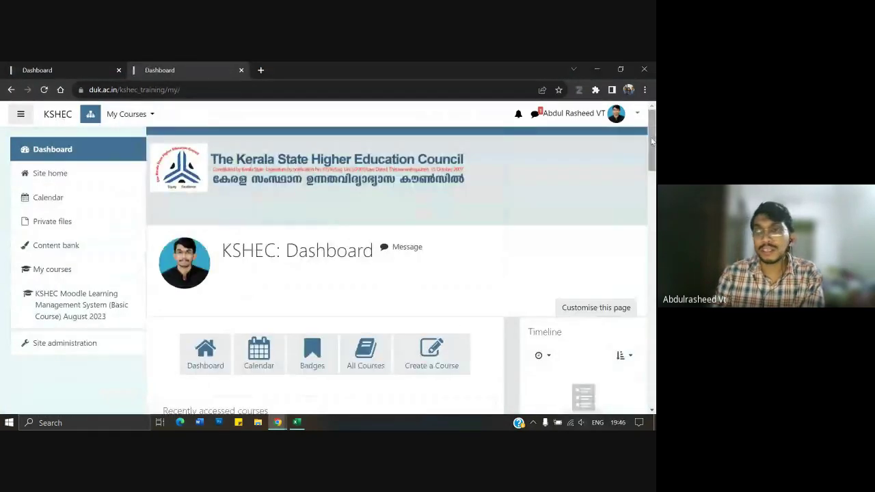
scroll(208, 233, "down", 3)
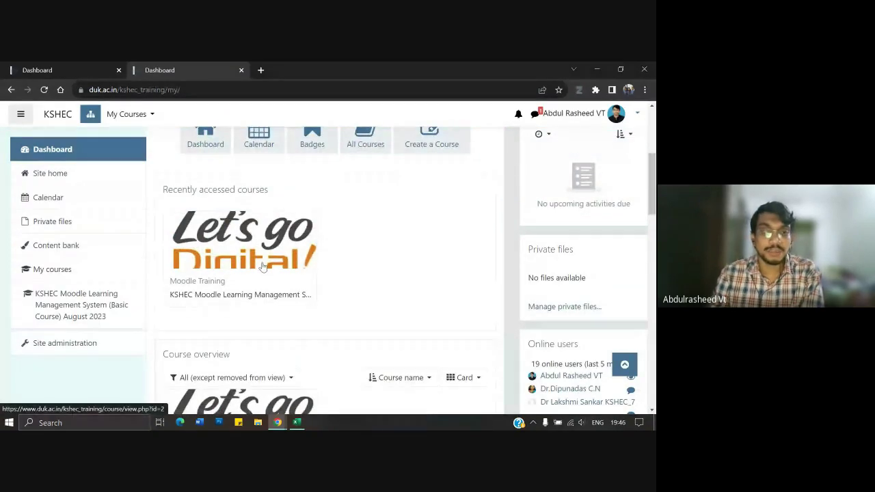
mouse_move(277, 422)
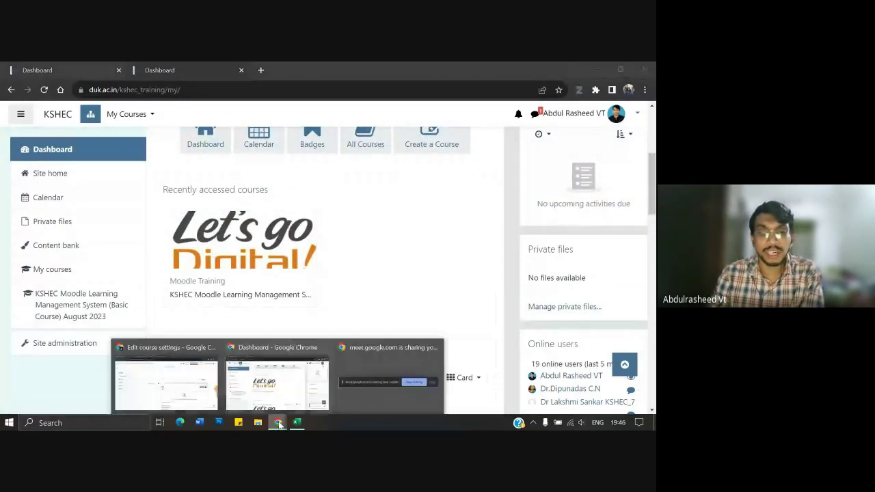
left_click(186, 387)
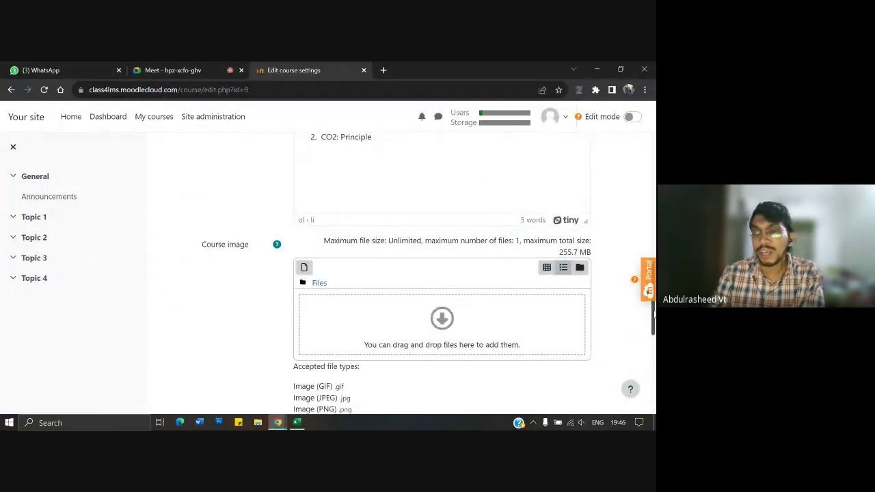
- Scroll the Edit course settings form down past the Course image field
left_click_drag(654, 313, 654, 319)
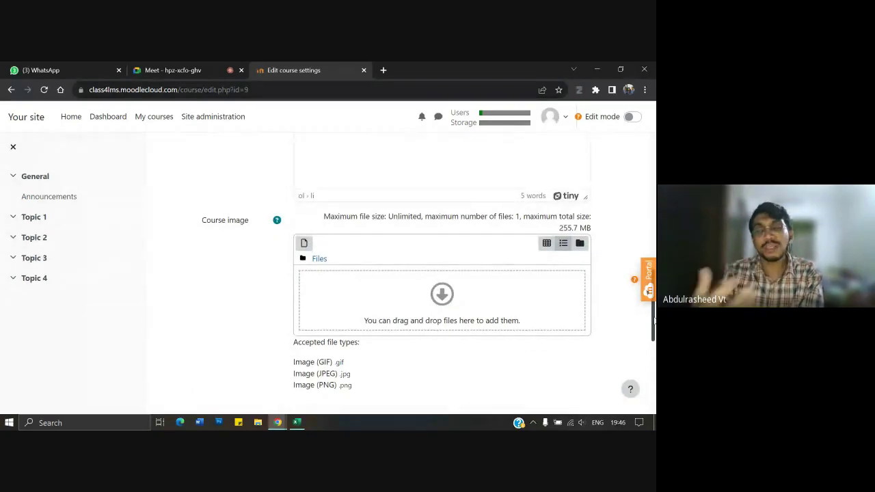
left_click_drag(654, 320, 630, 335)
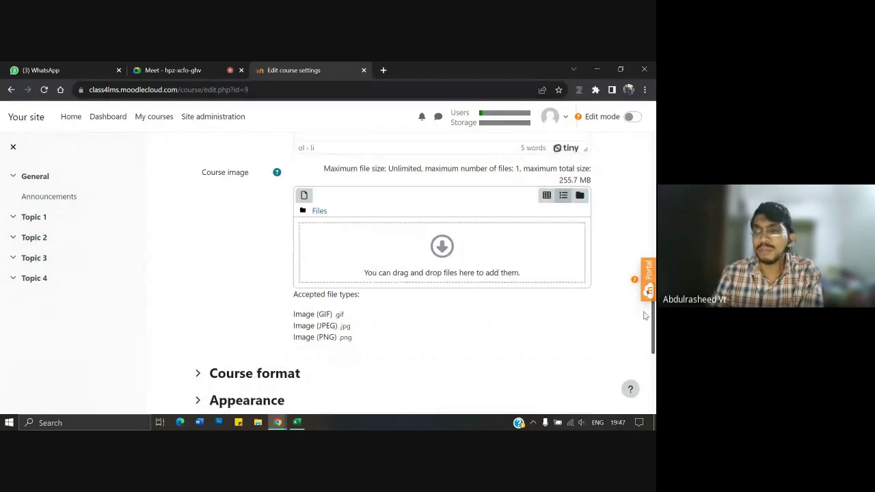
left_click_drag(653, 314, 653, 327)
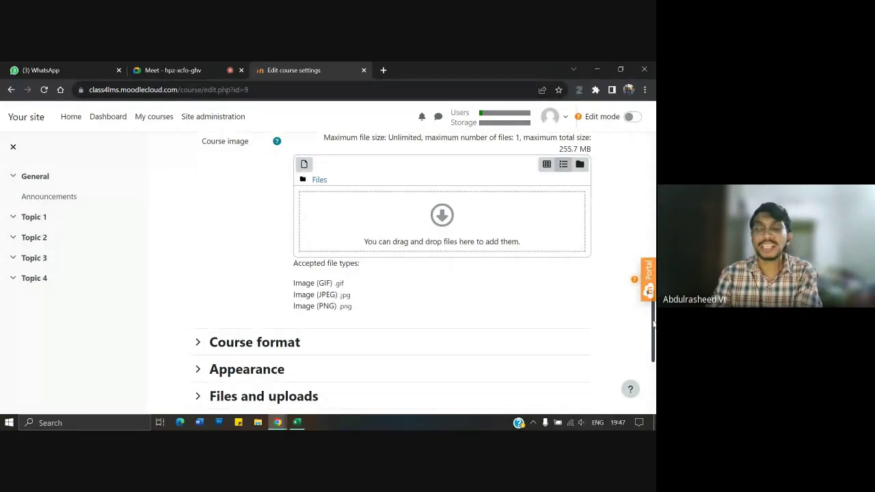
mouse_move(652, 324)
left_mouse_down()
mouse_move(653, 194)
mouse_move(653, 332)
left_mouse_up()
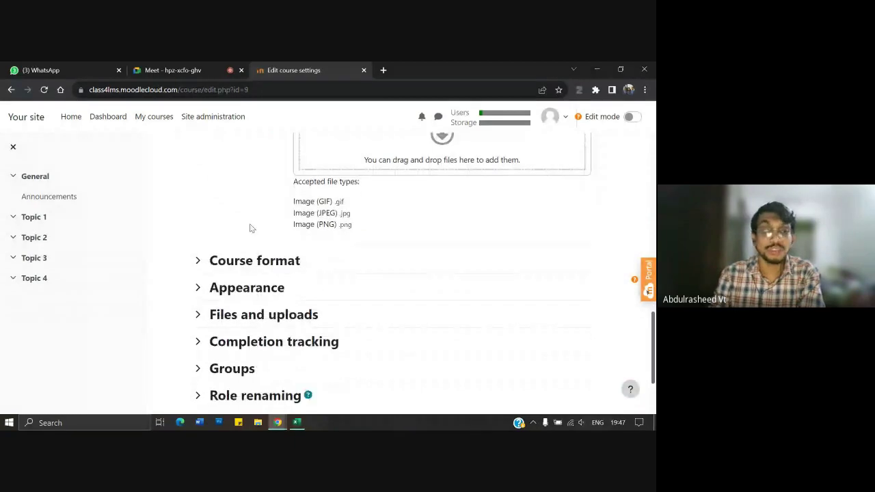
- Expand Course format, keep Topics format, and scroll down to the Save and display button
left_click(197, 260)
left_click(347, 283)
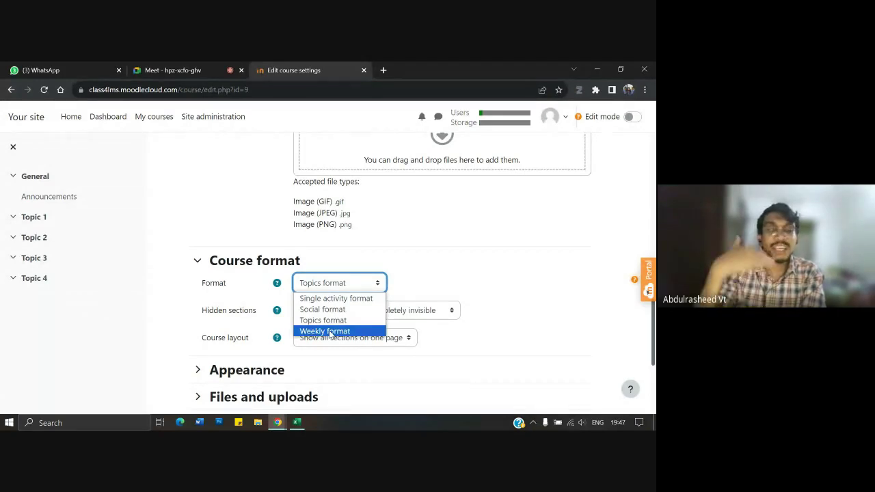
left_click(462, 260)
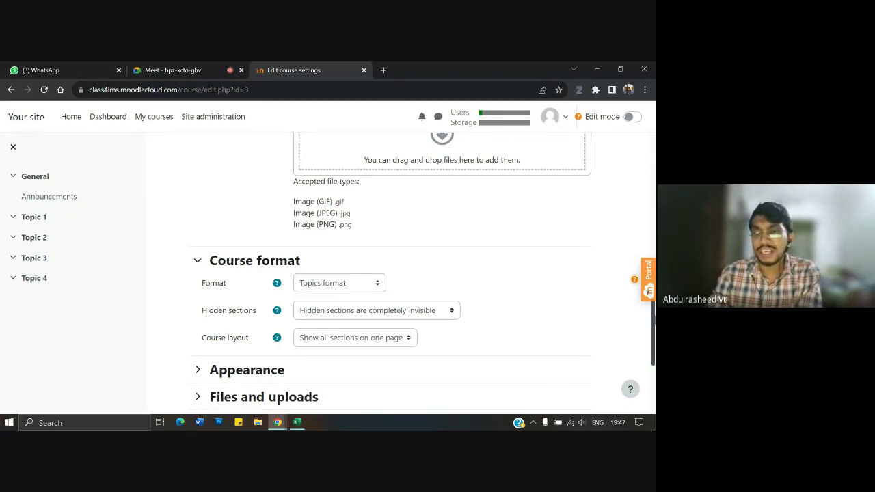
scroll(444, 280, "down", 1)
scroll(390, 274, "down", 1)
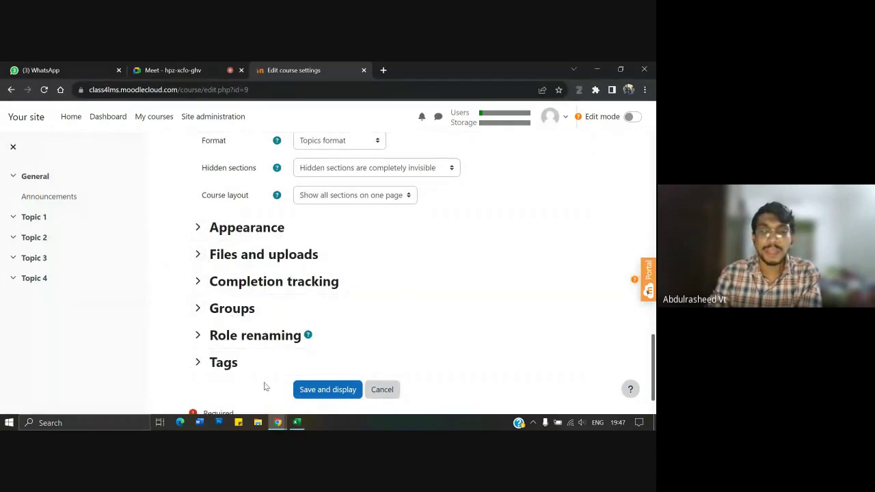
mouse_move(653, 367)
left_mouse_down()
mouse_move(652, 176)
mouse_move(653, 362)
left_mouse_up()
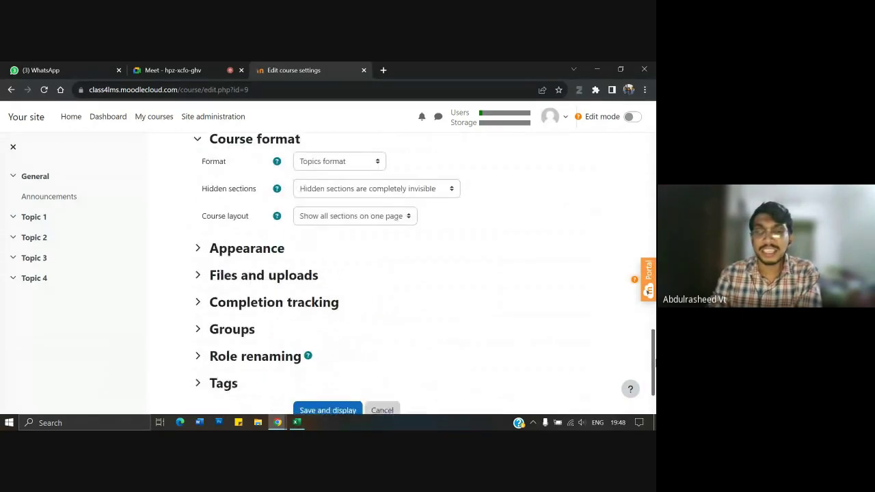
scroll(369, 364, "down", 1)
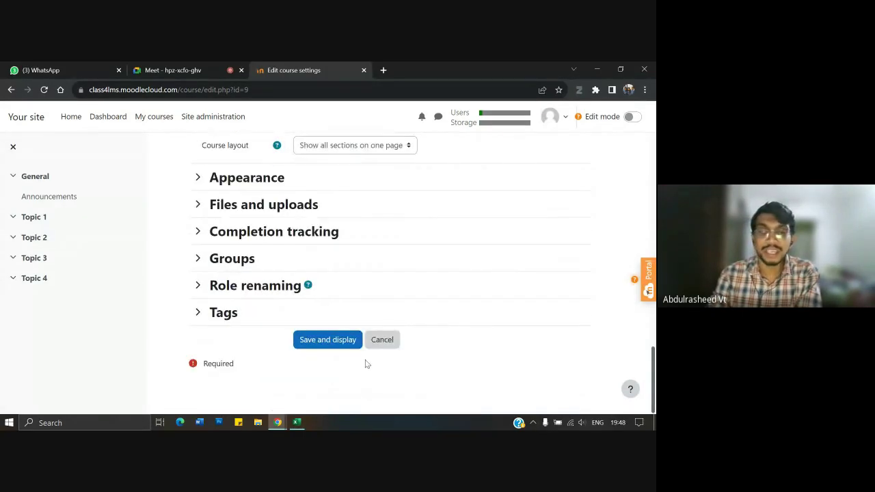
left_click(327, 340)
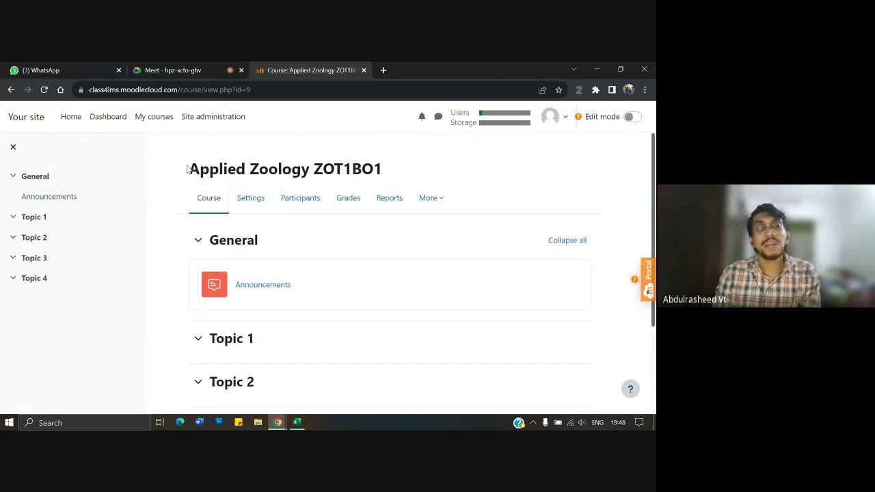
left_click_drag(187, 169, 314, 168)
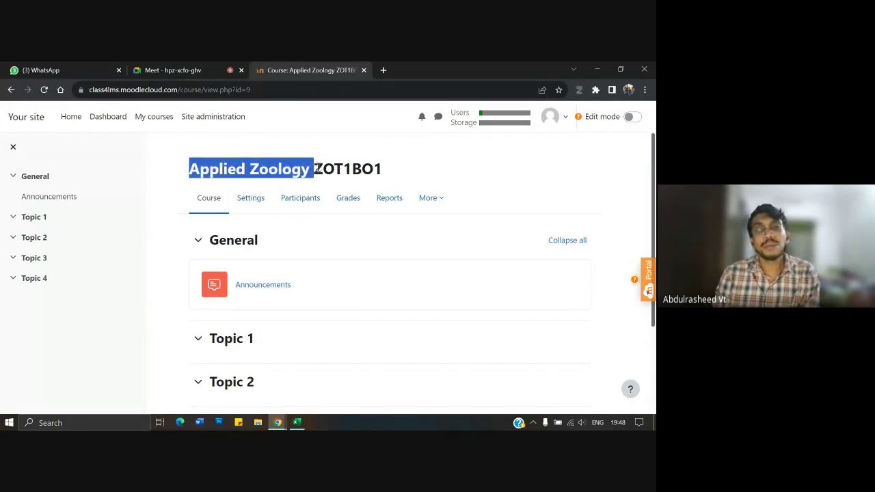
left_click(377, 169)
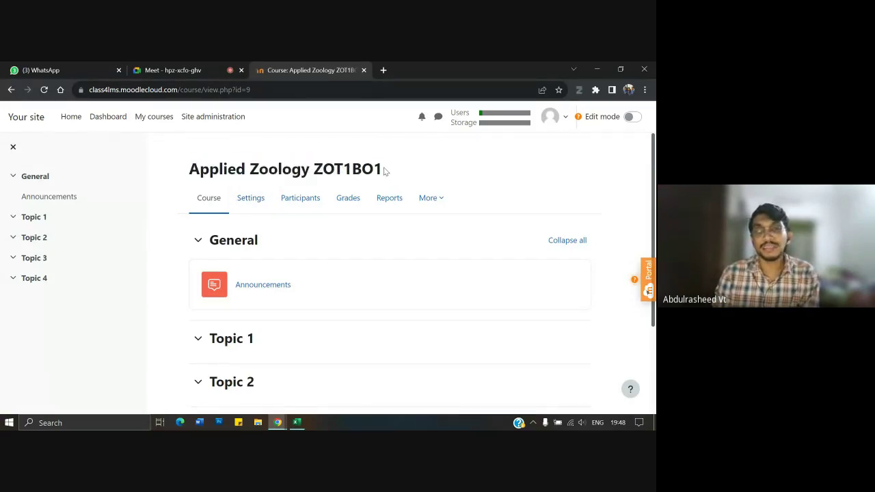
mouse_move(384, 169)
left_mouse_down()
mouse_move(314, 169)
mouse_move(385, 172)
left_mouse_up()
left_click(315, 169)
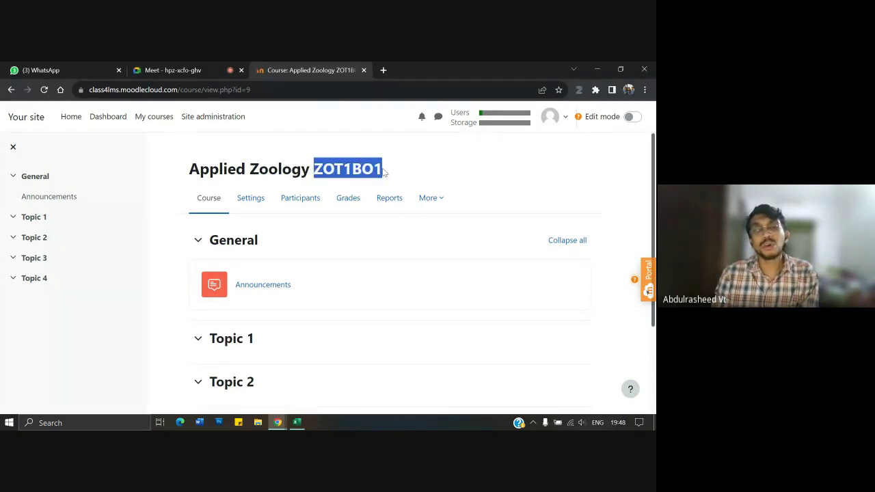
left_click(384, 172)
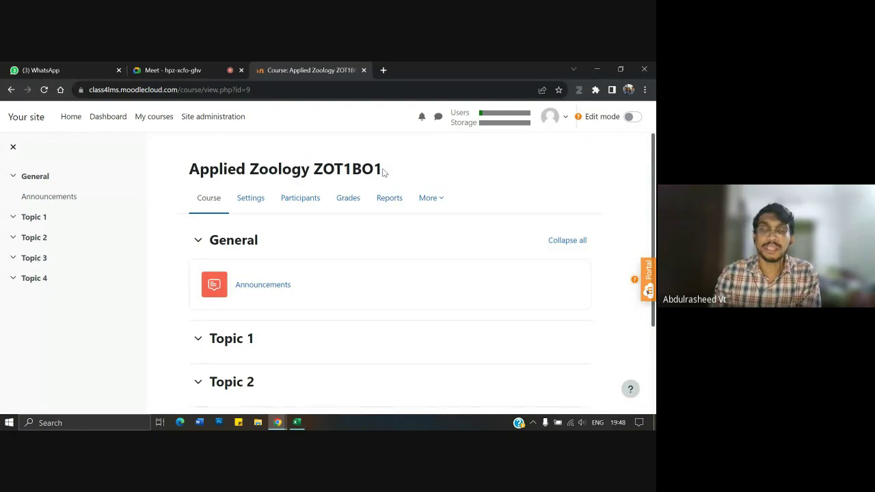
- Open the course Participants page and review the two enrolled teachers
left_click(293, 199)
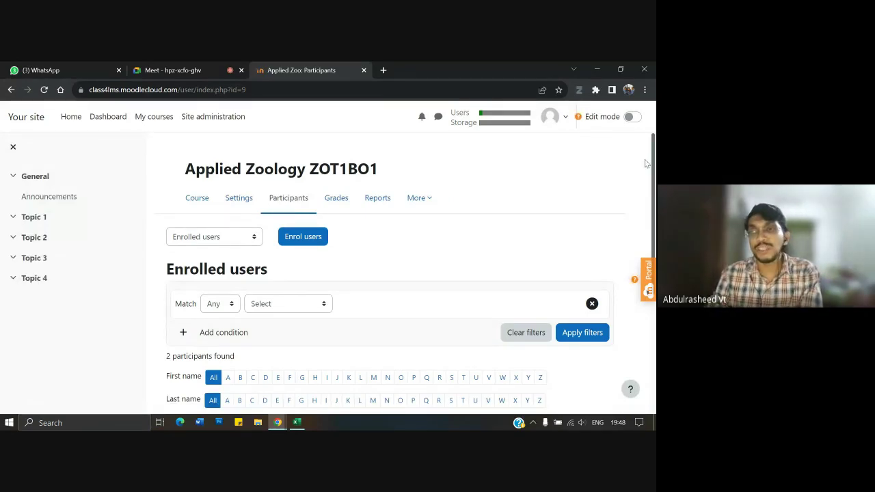
scroll(653, 163, "down", 1)
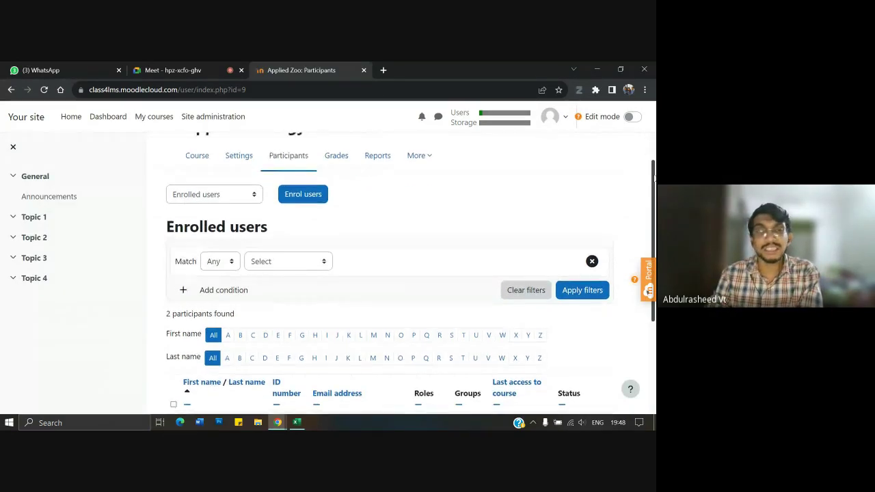
scroll(653, 160, "up", 1)
scroll(654, 162, "down", 1)
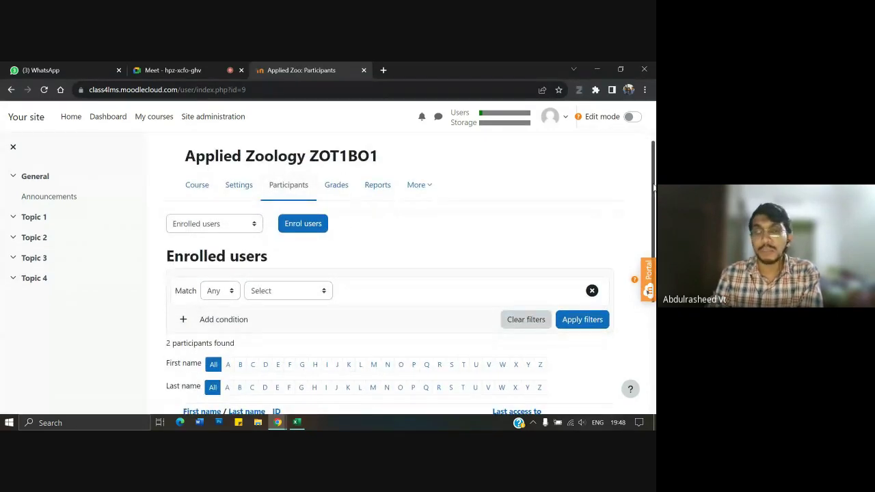
scroll(364, 298, "down", 3)
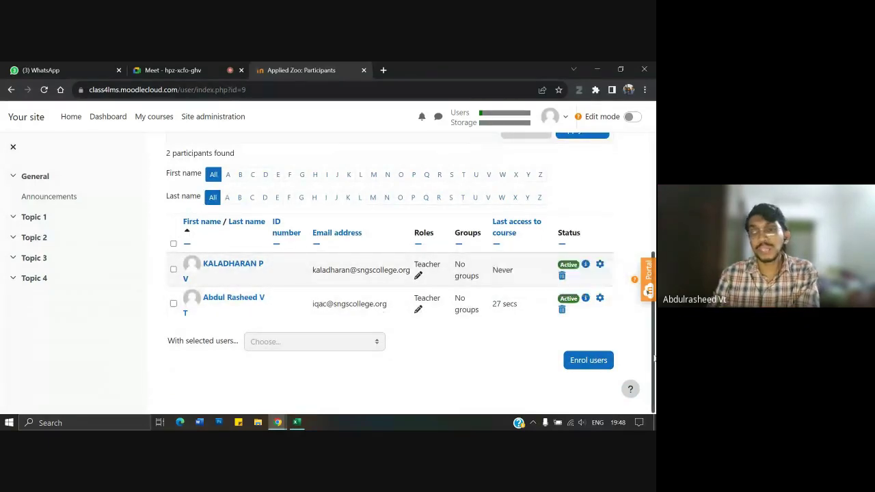
scroll(652, 358, "up", 3)
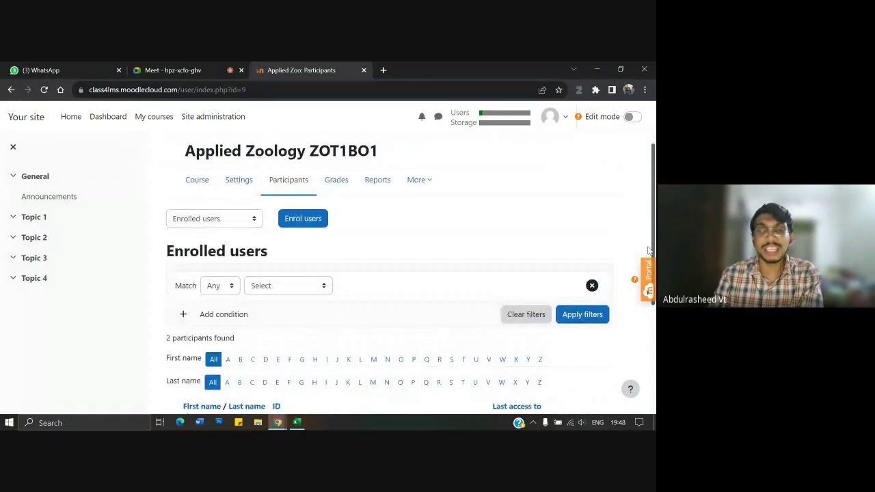
- Search for the test student account and enrol it in the course with the Student role
left_click(299, 222)
left_click(253, 211)
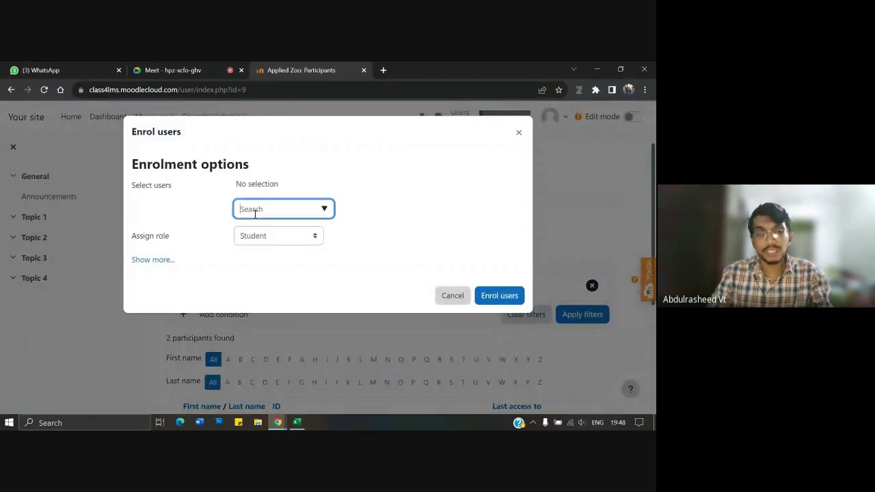
type("stude")
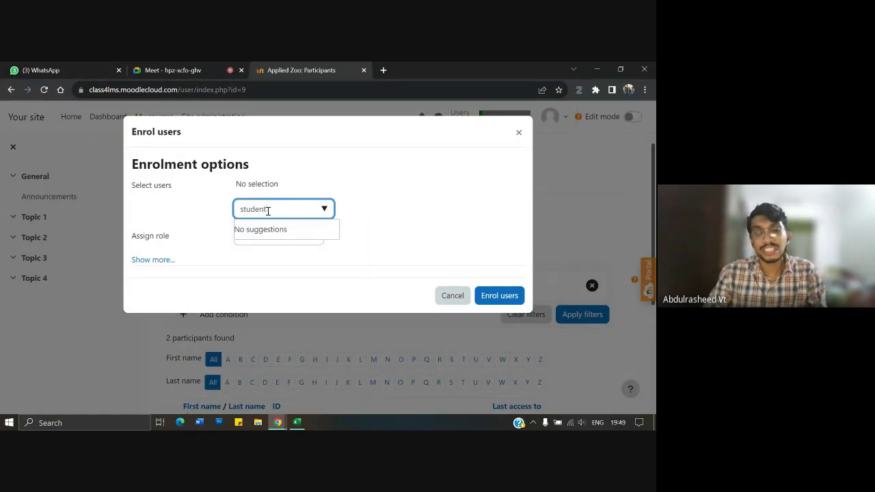
key("BackSpace")
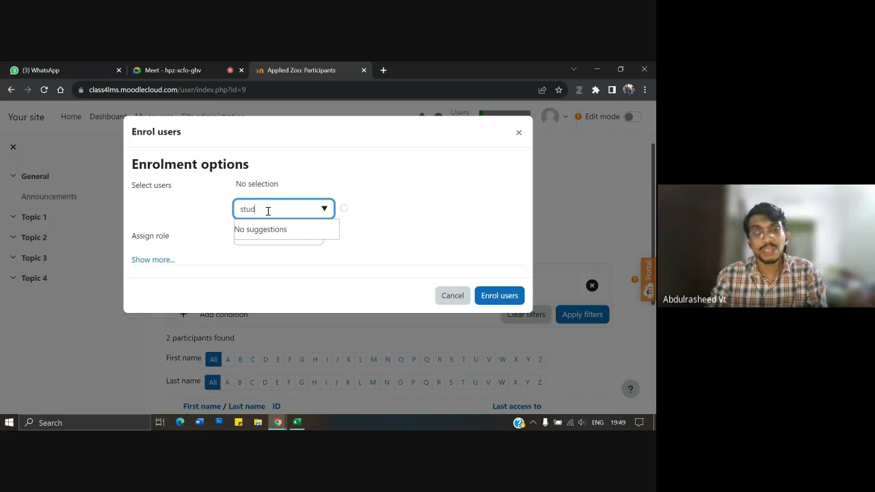
left_click(281, 232)
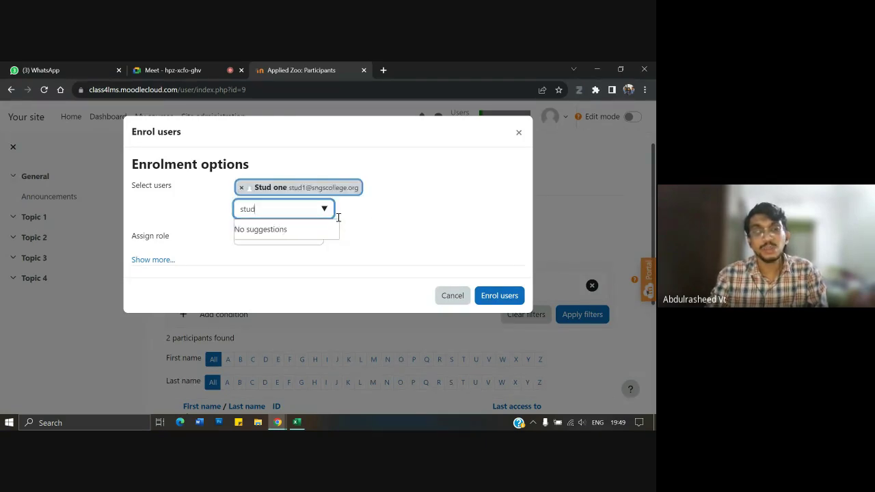
left_click(382, 236)
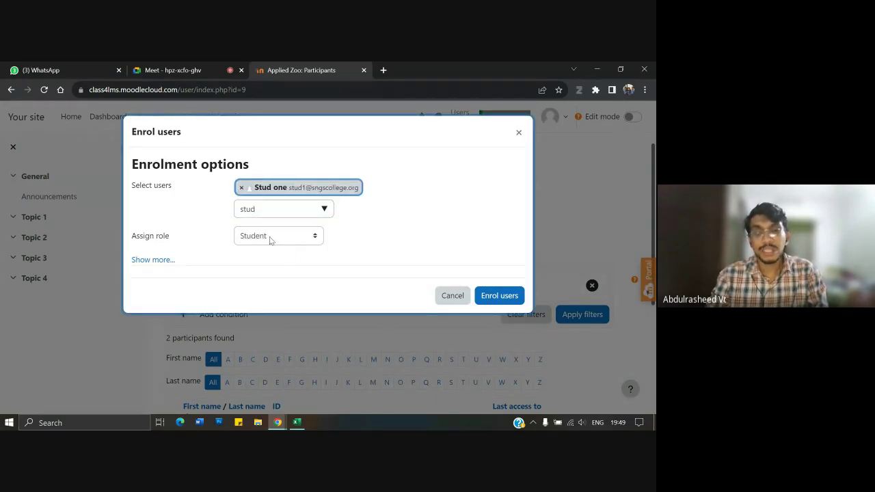
left_click(501, 301)
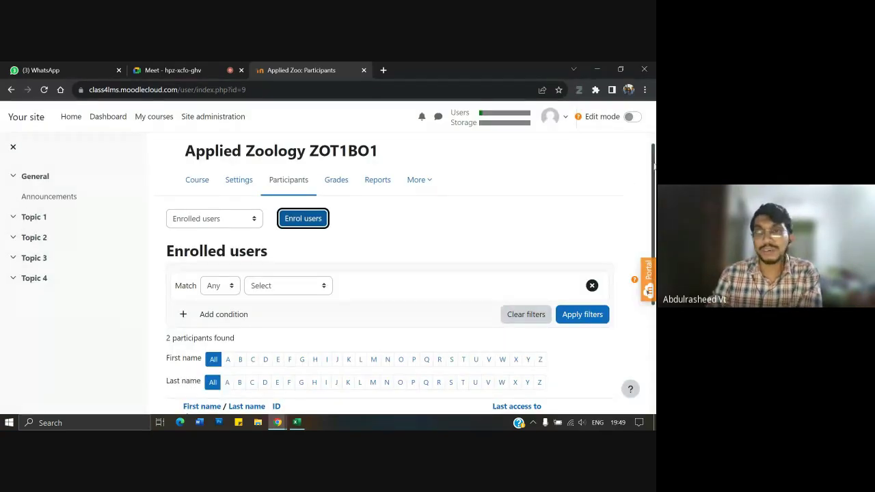
left_click_drag(653, 164, 653, 190)
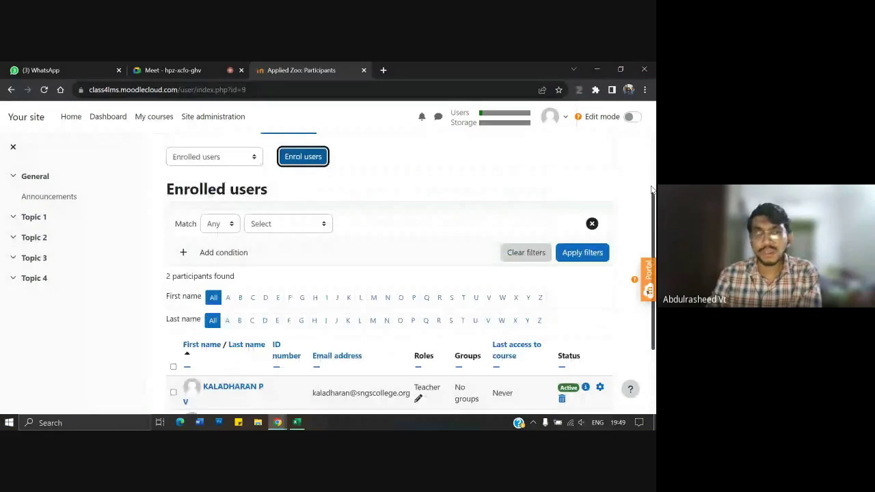
scroll(390, 223, "up", 1)
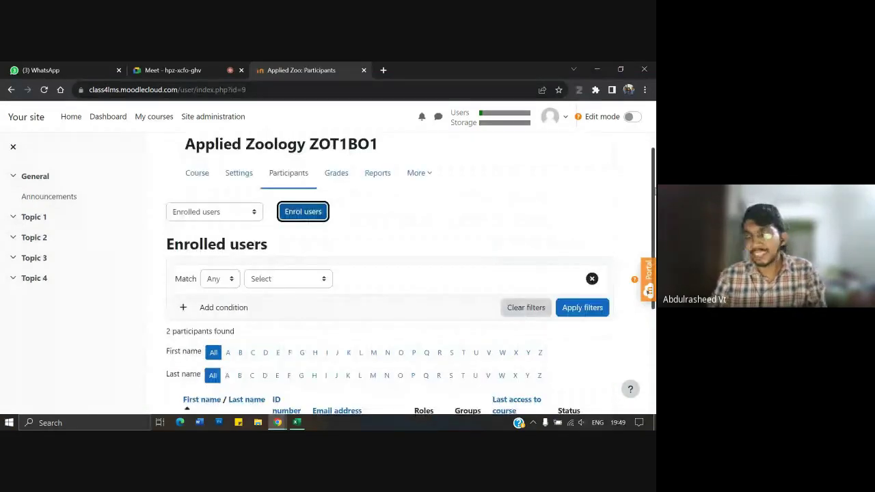
scroll(423, 311, "down", 3)
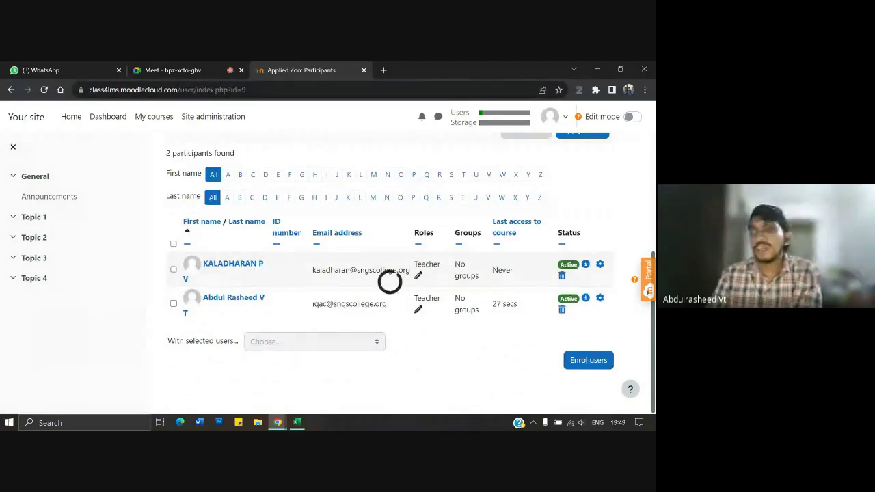
scroll(365, 287, "down", 1)
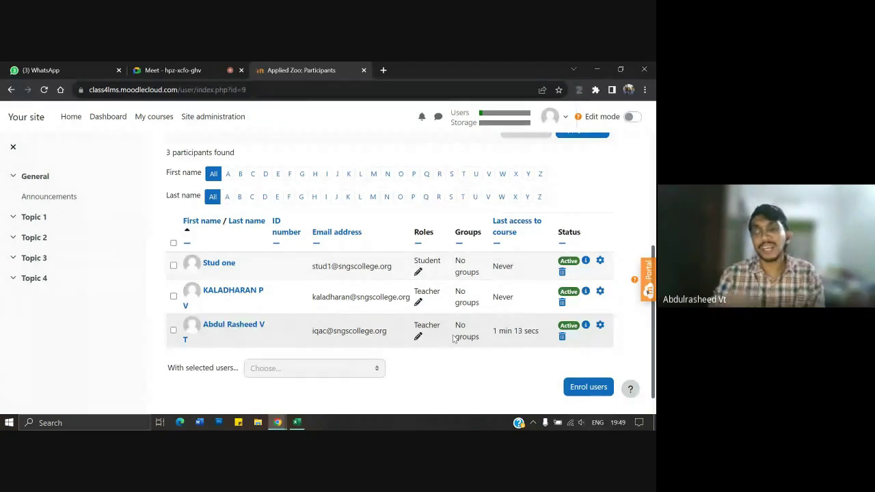
scroll(587, 273, "up", 5)
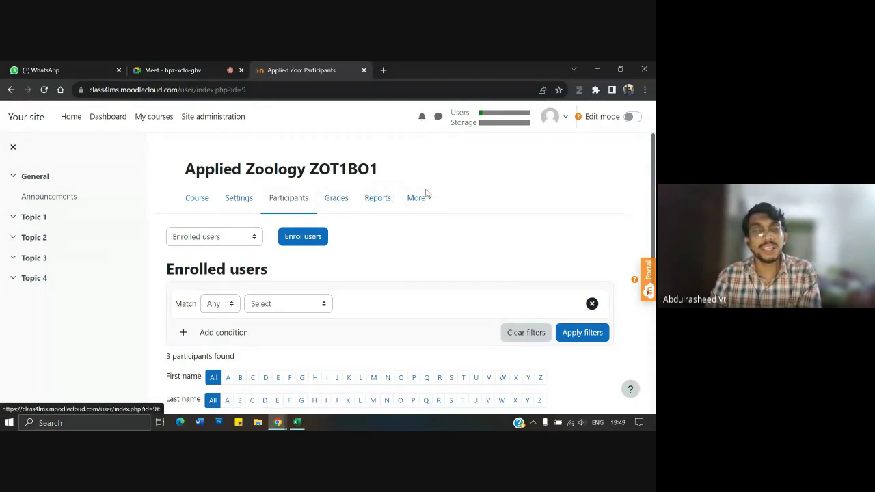
- Return to the Applied Zoology ZOT1BO1 main page, browse General and Topics 1–4, and hide the course index
left_click(192, 201)
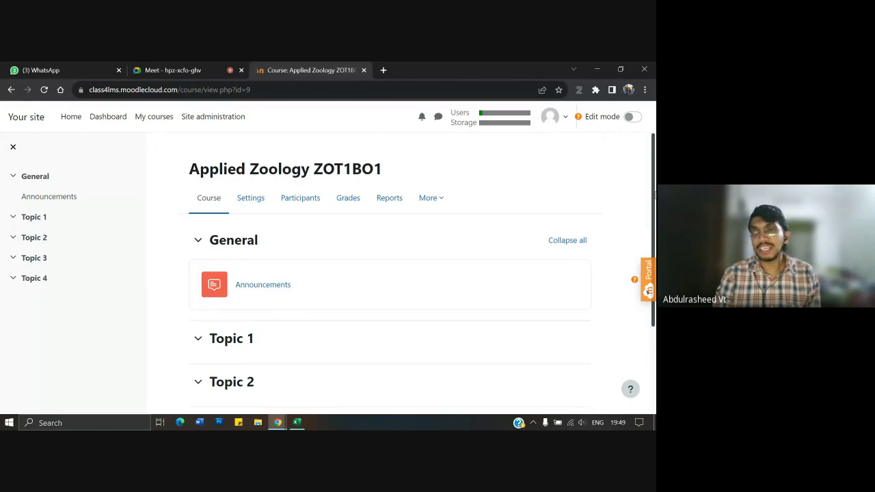
scroll(219, 262, "down", 1)
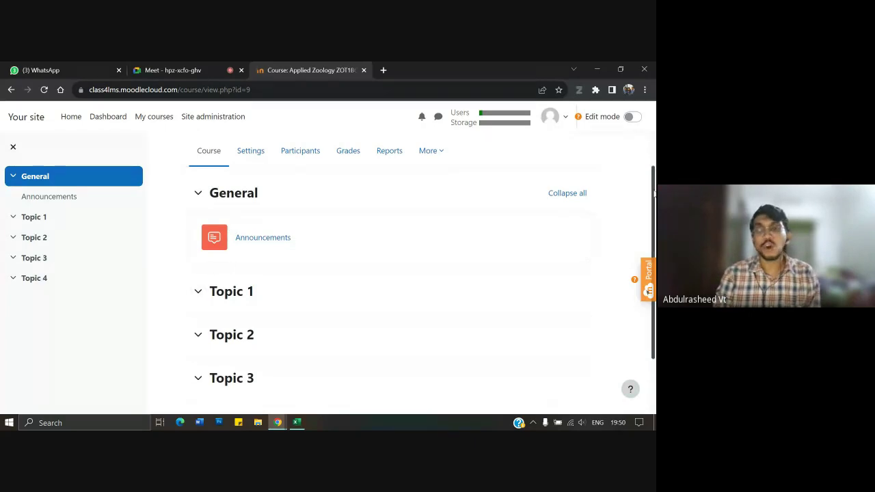
left_click_drag(653, 194, 652, 232)
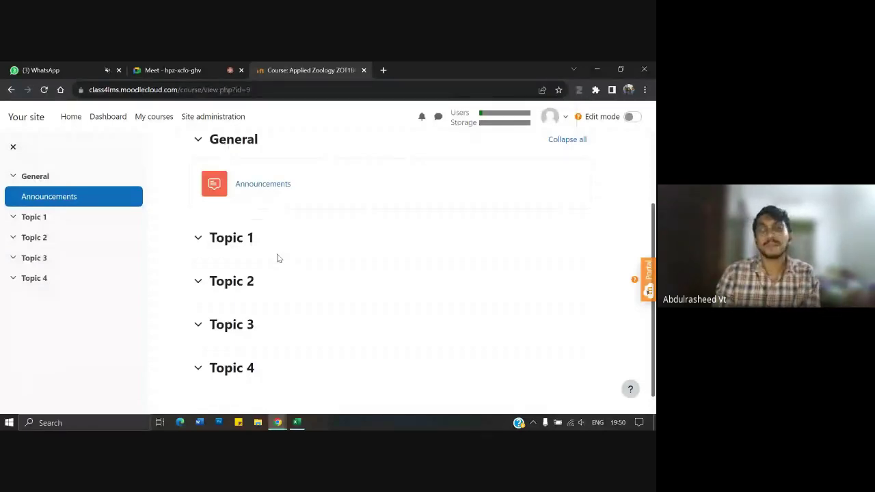
left_click_drag(653, 225, 652, 150)
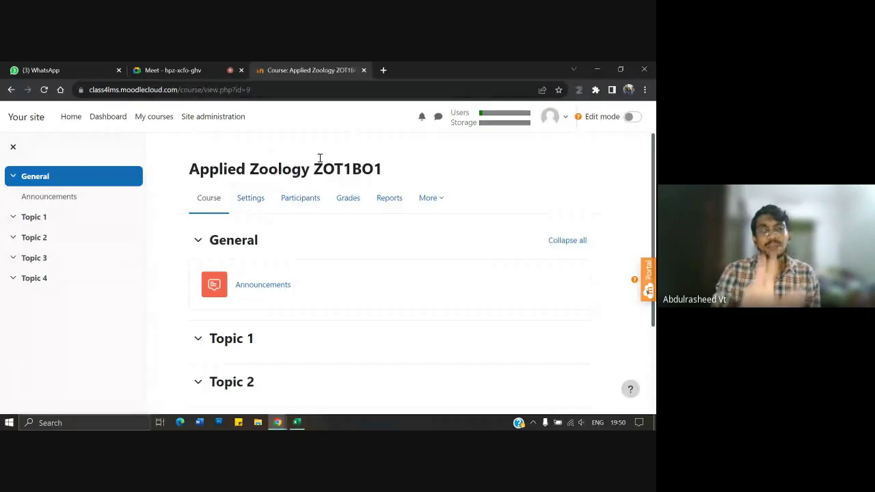
left_click(13, 148)
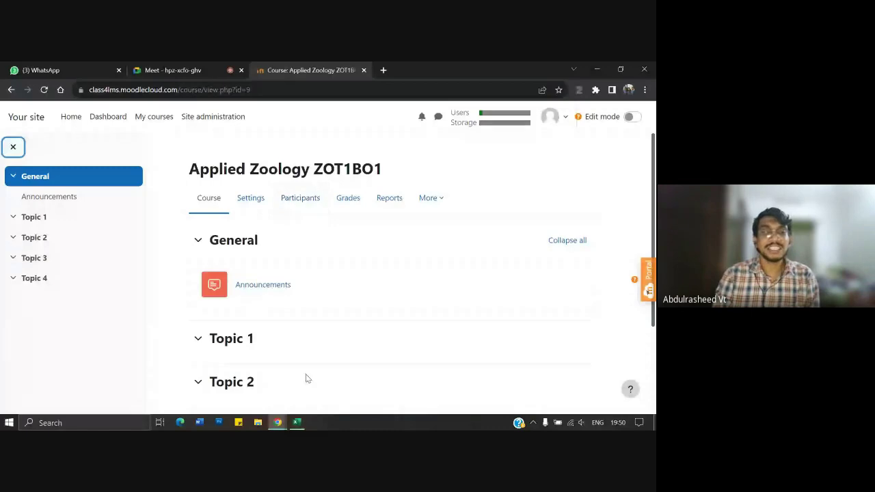
- Switch on edit mode for the Applied Zoology ZOT1BO1 course
left_click(630, 118)
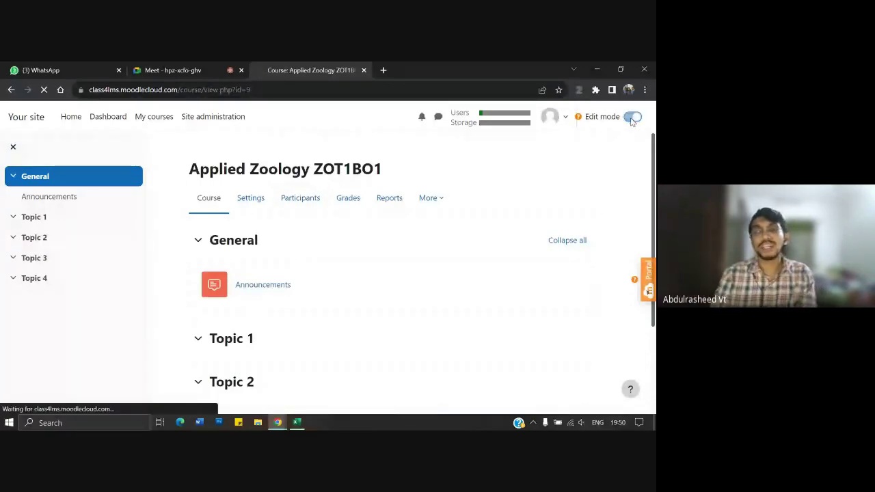